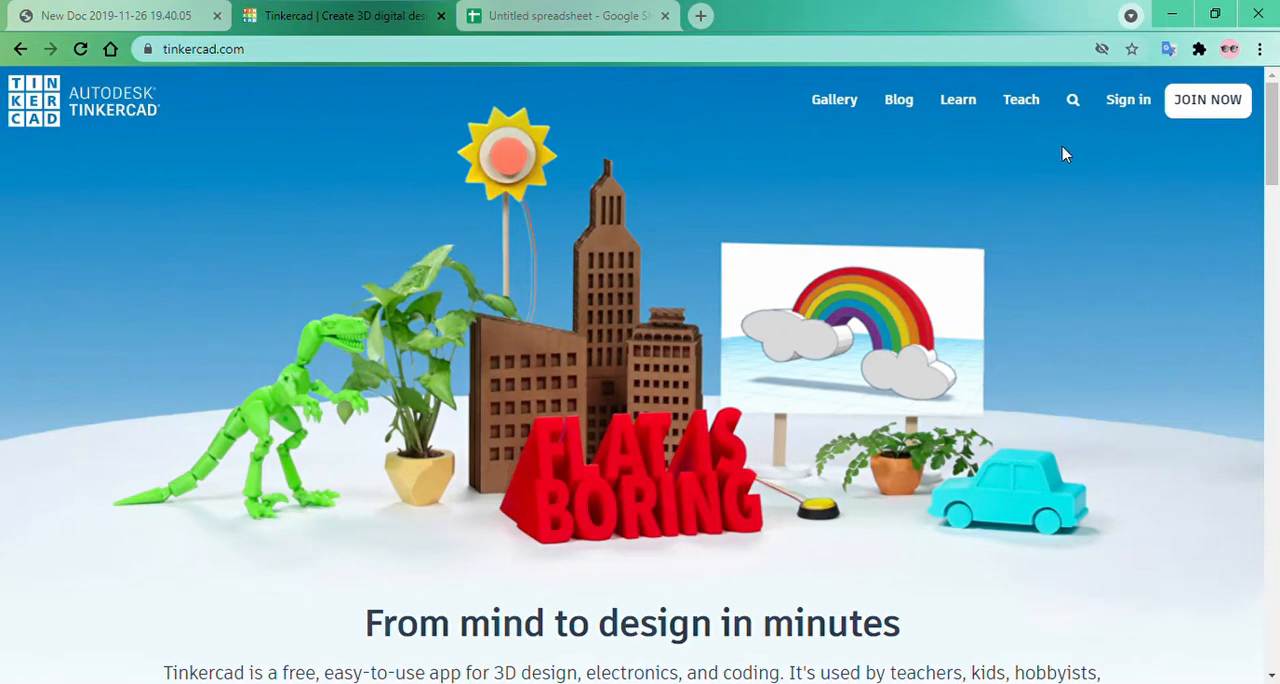
Sign in to the account with the e-mail or username option, submitting the account password.
{"action": "left_click", "coordinate": [1128, 101]}
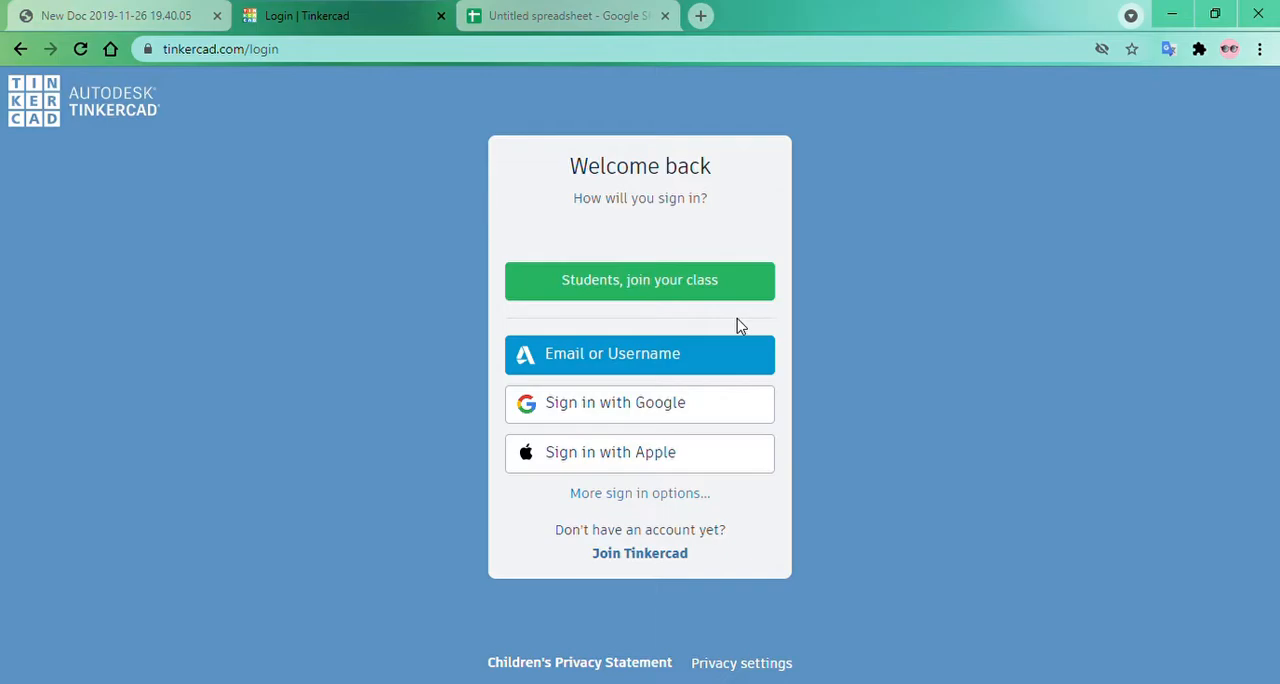
{"action": "left_click", "coordinate": [677, 364]}
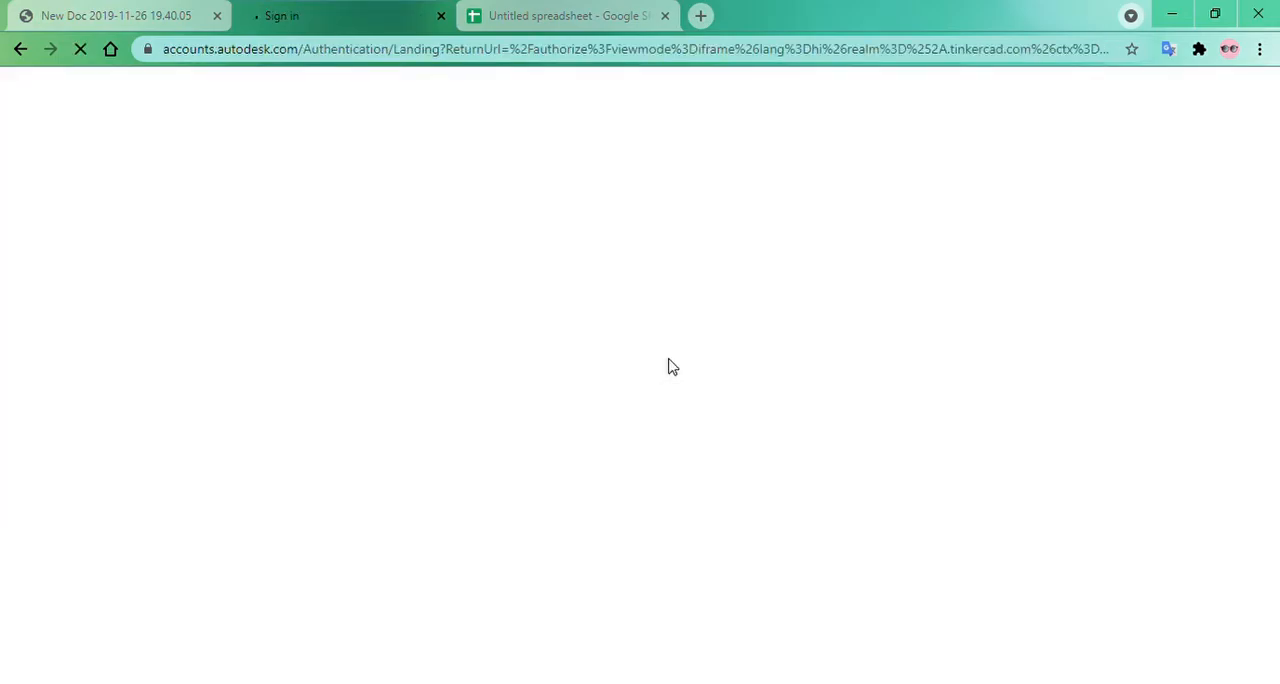
{"action": "left_click", "coordinate": [641, 266]}
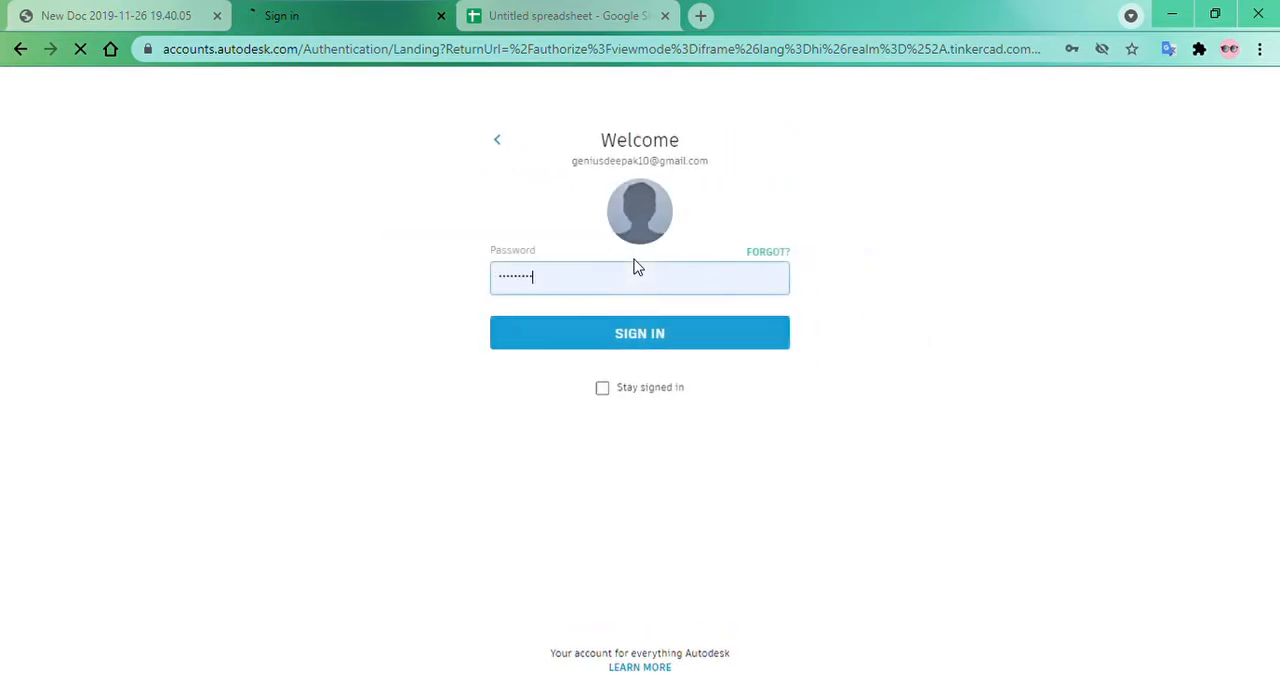
{"action": "left_click", "coordinate": [649, 340]}
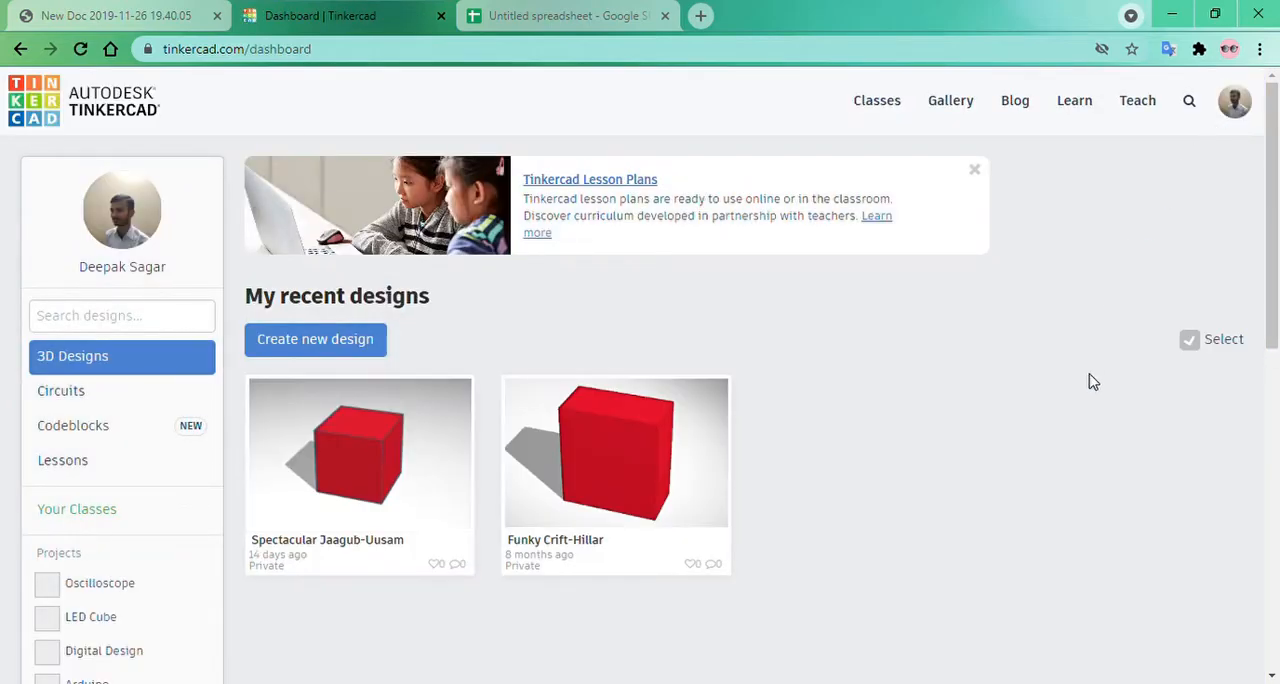
Create a new circuit and rename it "kcl and kvl".
{"action": "left_click", "coordinate": [87, 399]}
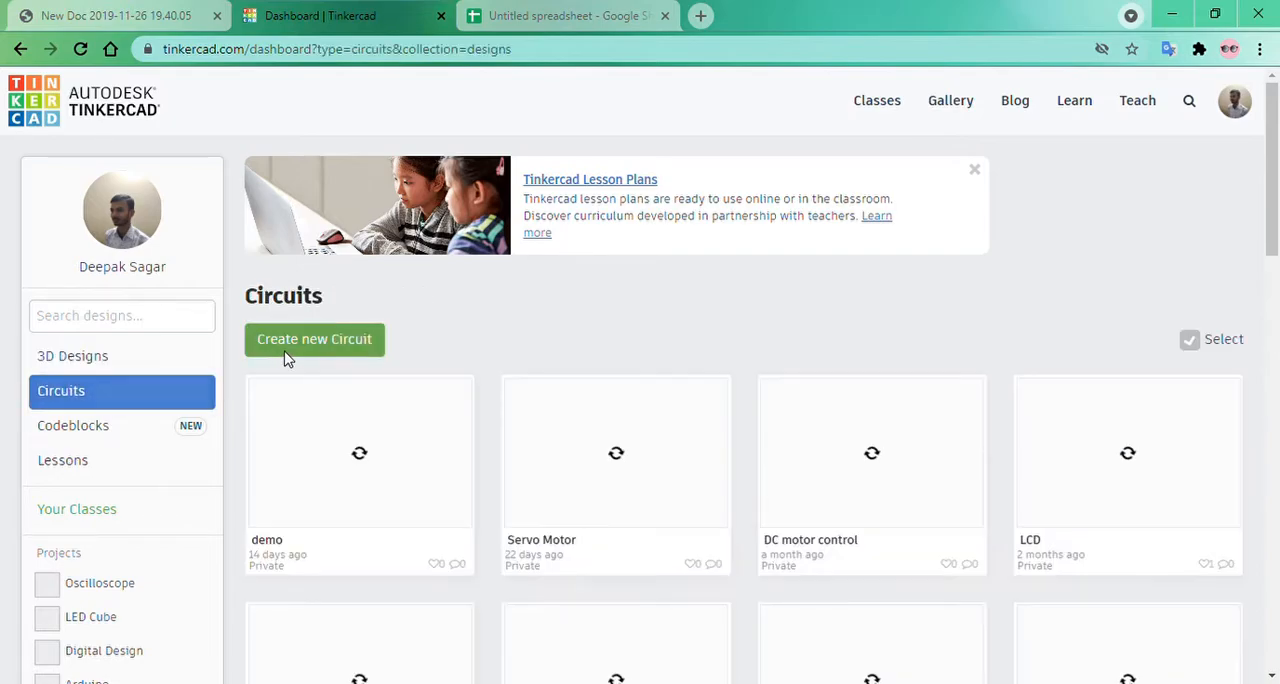
{"action": "left_click", "coordinate": [288, 353]}
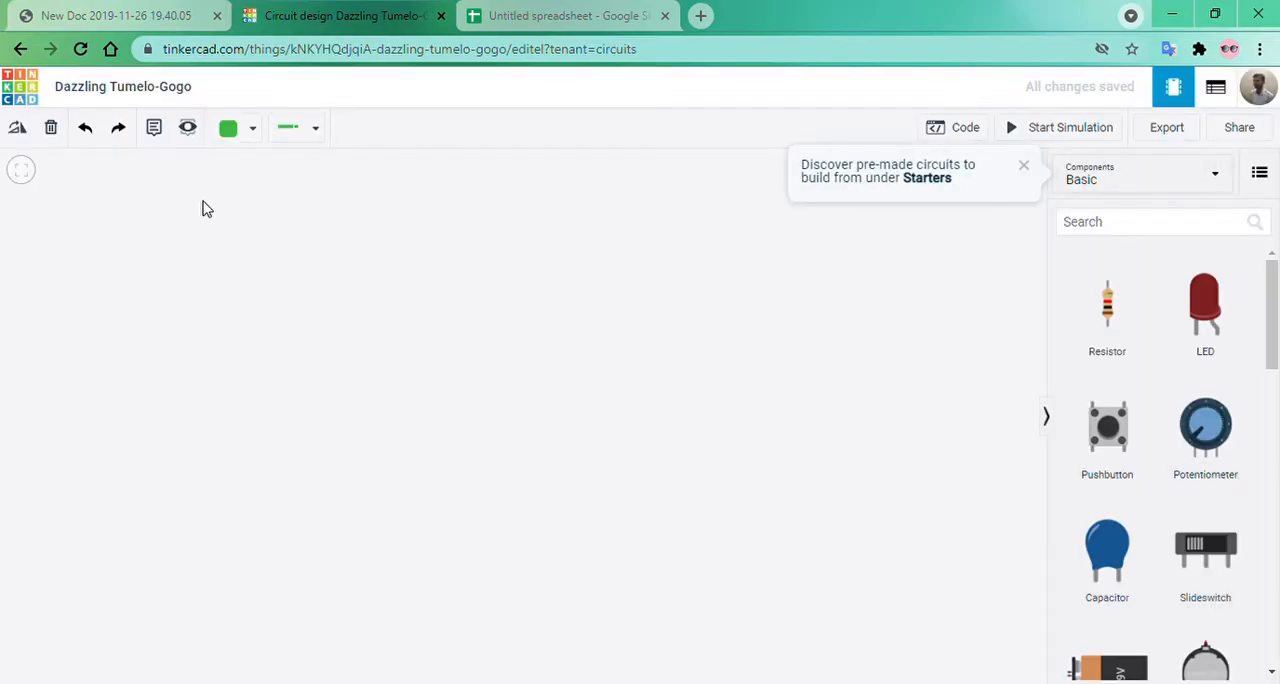
{"action": "left_click", "coordinate": [144, 97]}
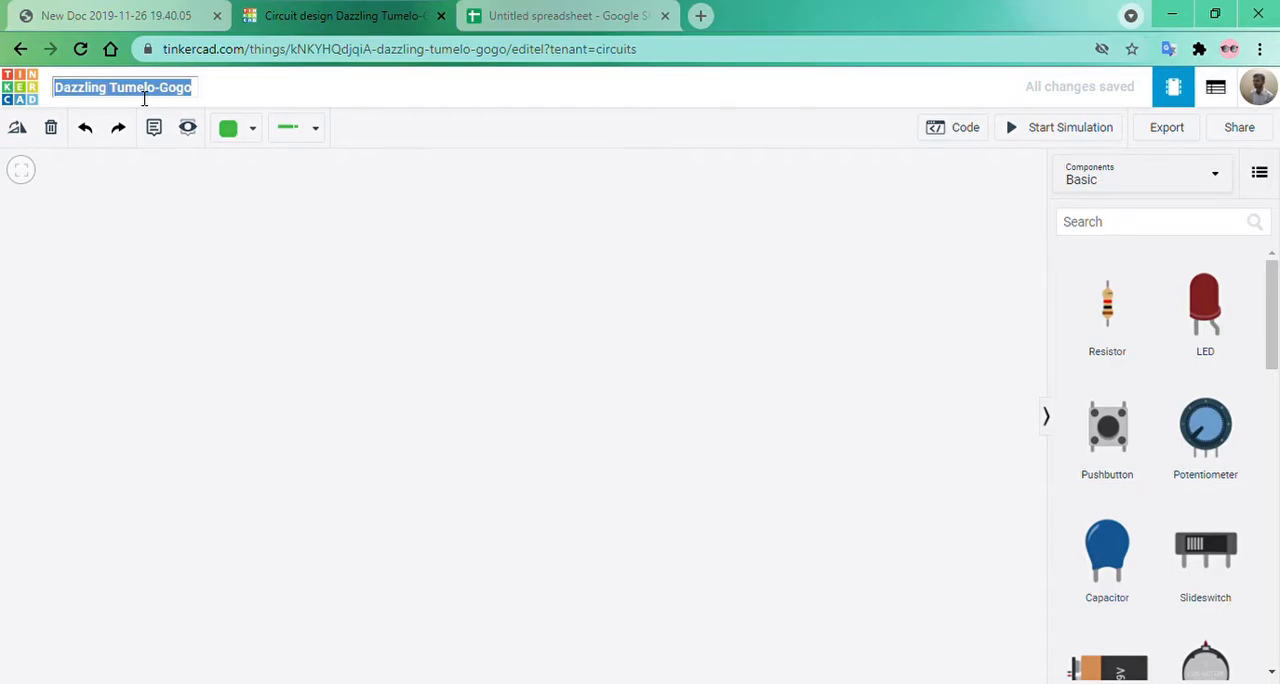
{"action": "type", "text": "k"}
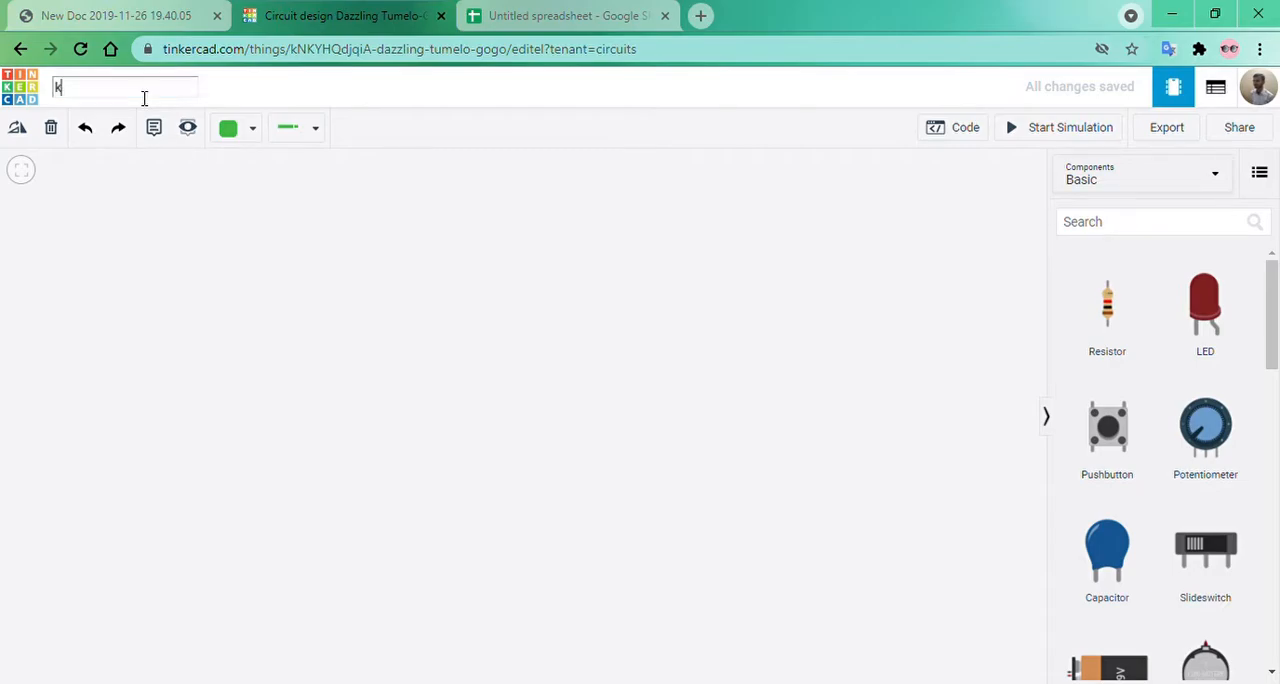
{"action": "type", "text": "cl and kvl"}
{"action": "left_click", "coordinate": [248, 260]}
Search the components for "bread" and place a Breadboard Small in the middle of the workspace.
{"action": "left_click", "coordinate": [1148, 228]}
{"action": "type", "text": "bred"}
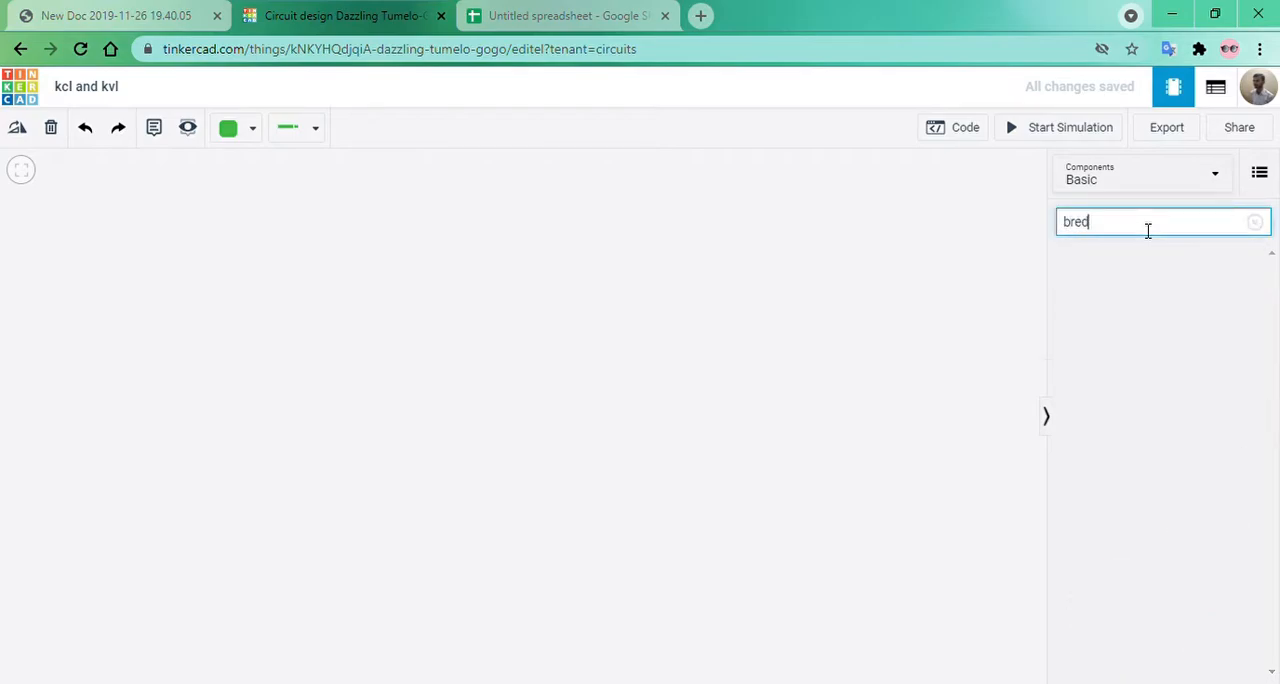
{"action": "key", "text": "BackSpace"}
{"action": "type", "text": "ad"}
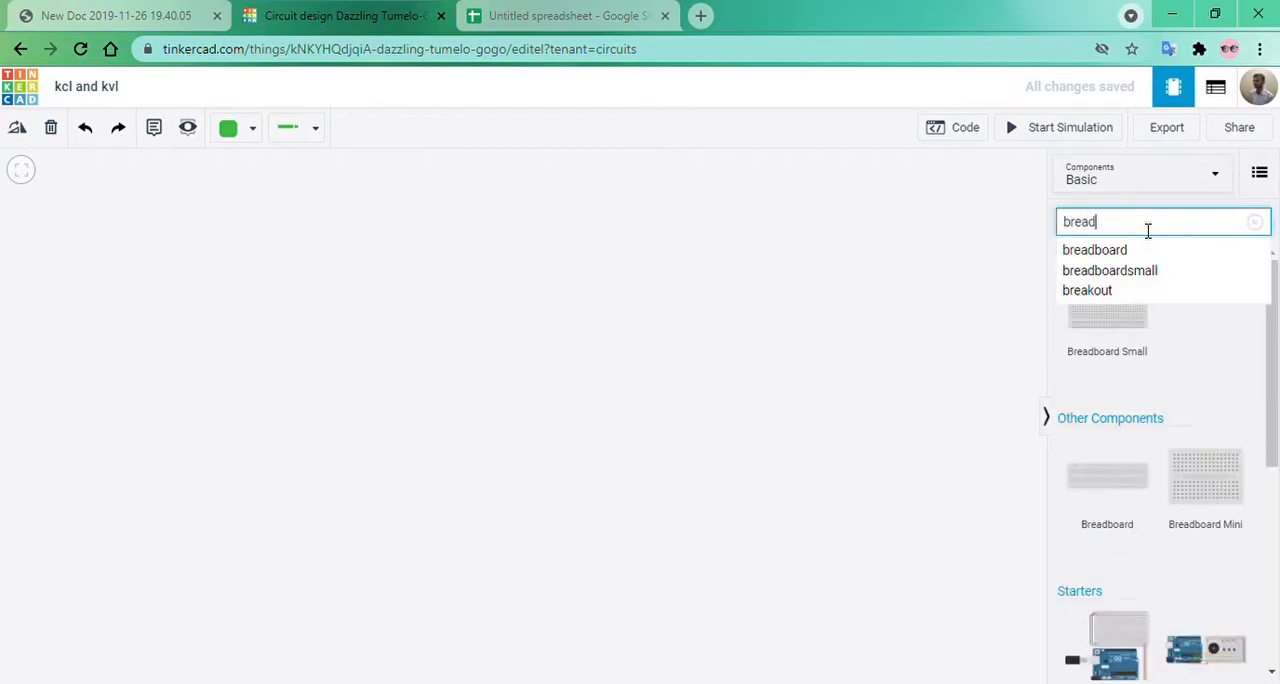
{"action": "left_click", "coordinate": [512, 404]}
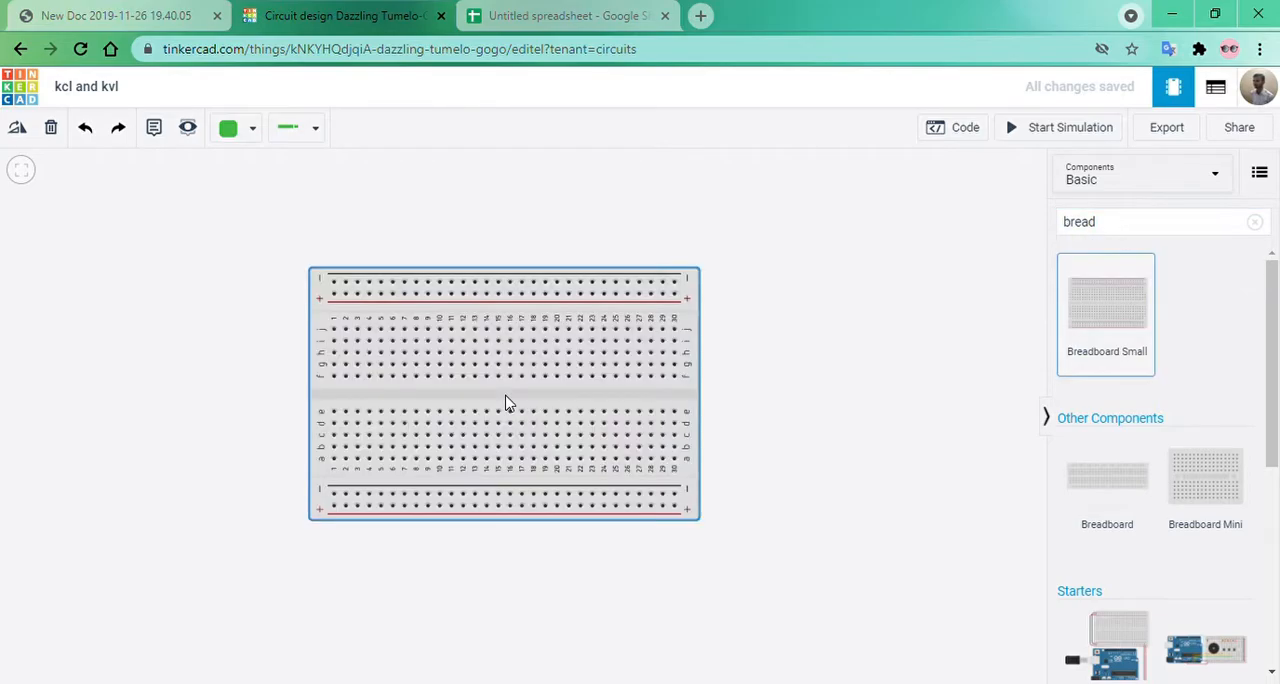
{"action": "left_click", "coordinate": [267, 437]}
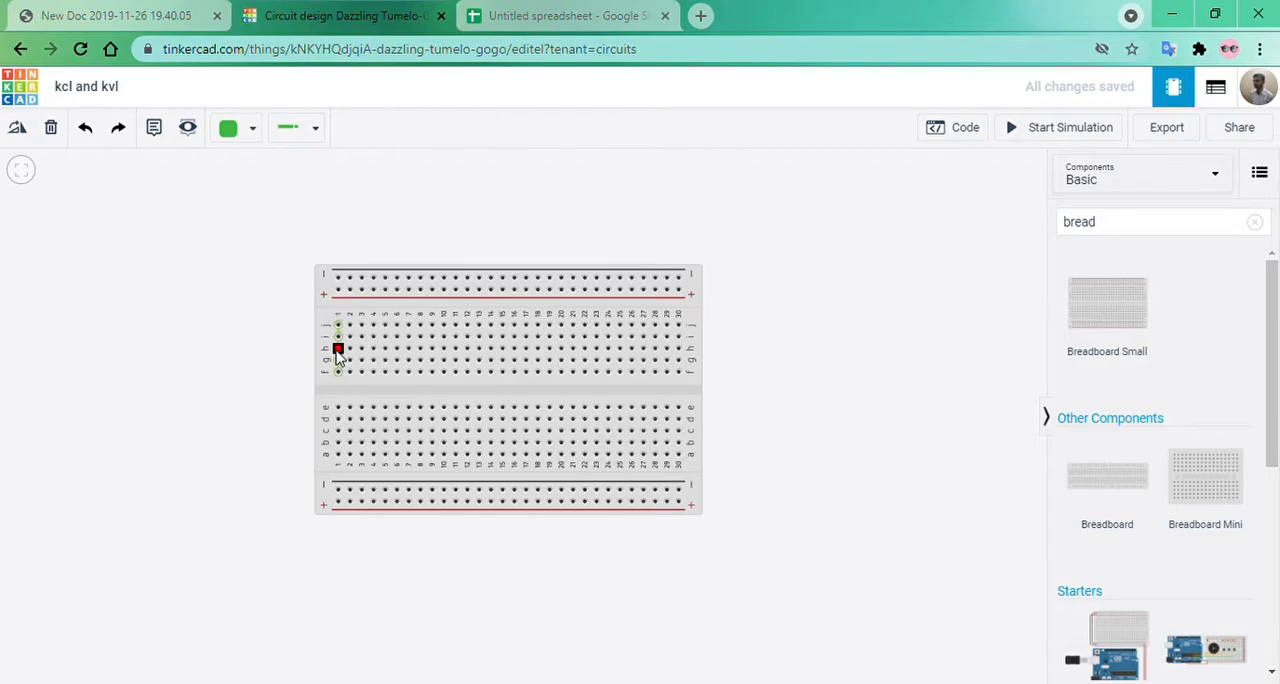
{"action": "left_click", "coordinate": [21, 170]}
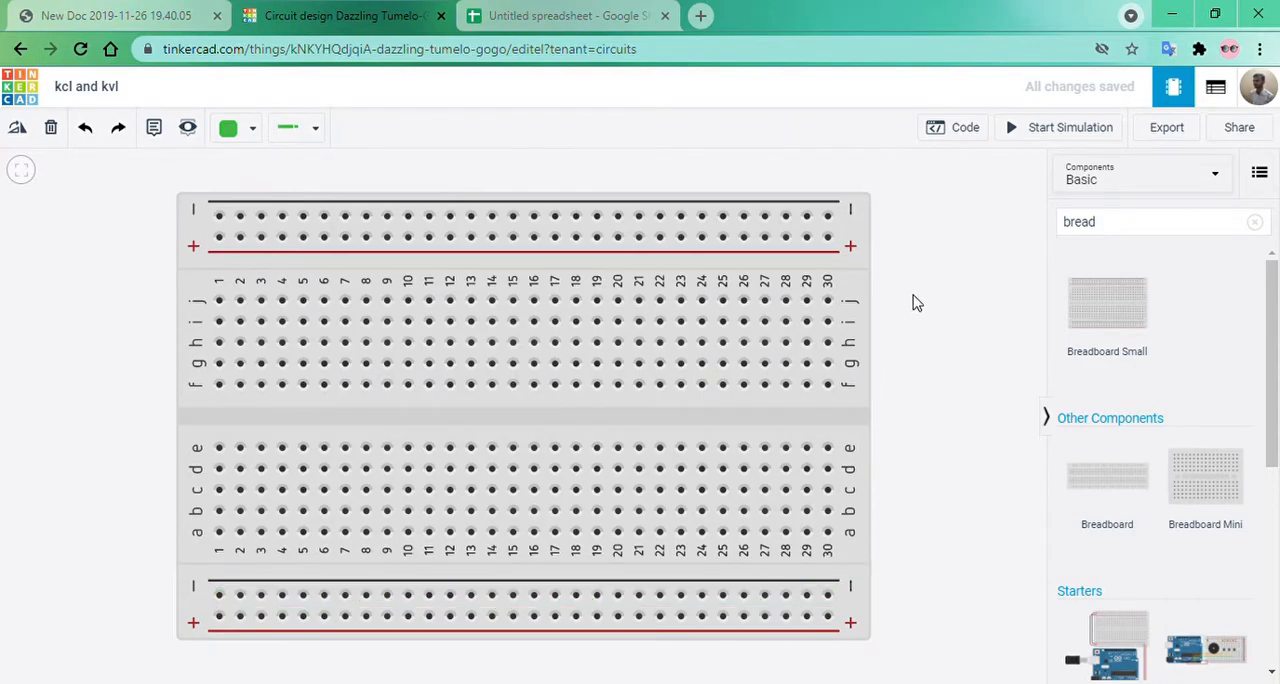
Search the components for "power s", place a Power Supply, and move the breadboard clear to the supply's right.
{"action": "left_click", "coordinate": [1193, 234]}
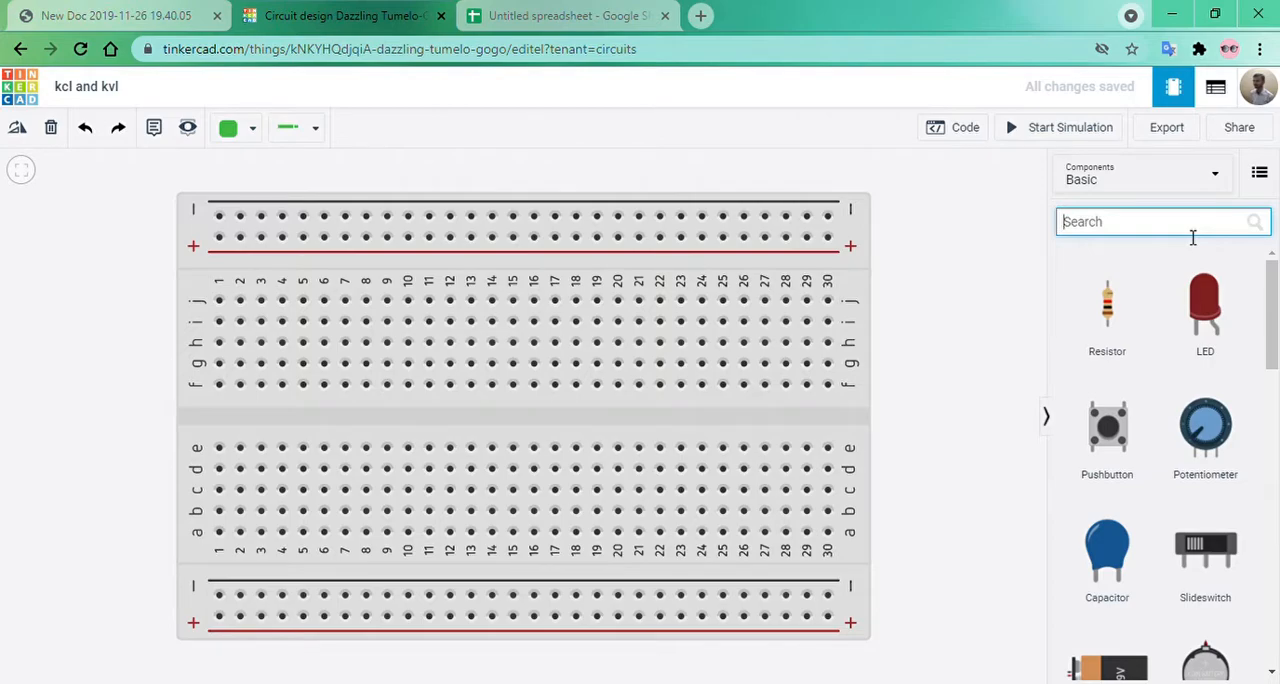
{"action": "type", "text": "power"}
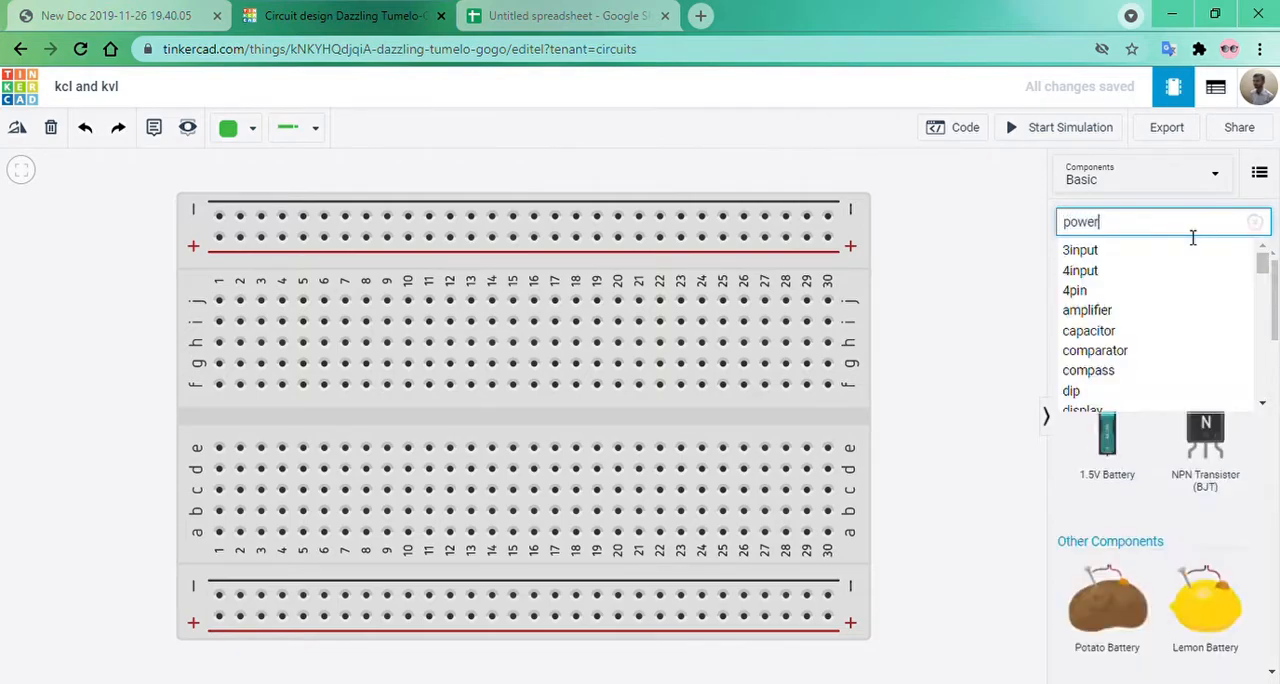
{"action": "type", "text": "sup"}
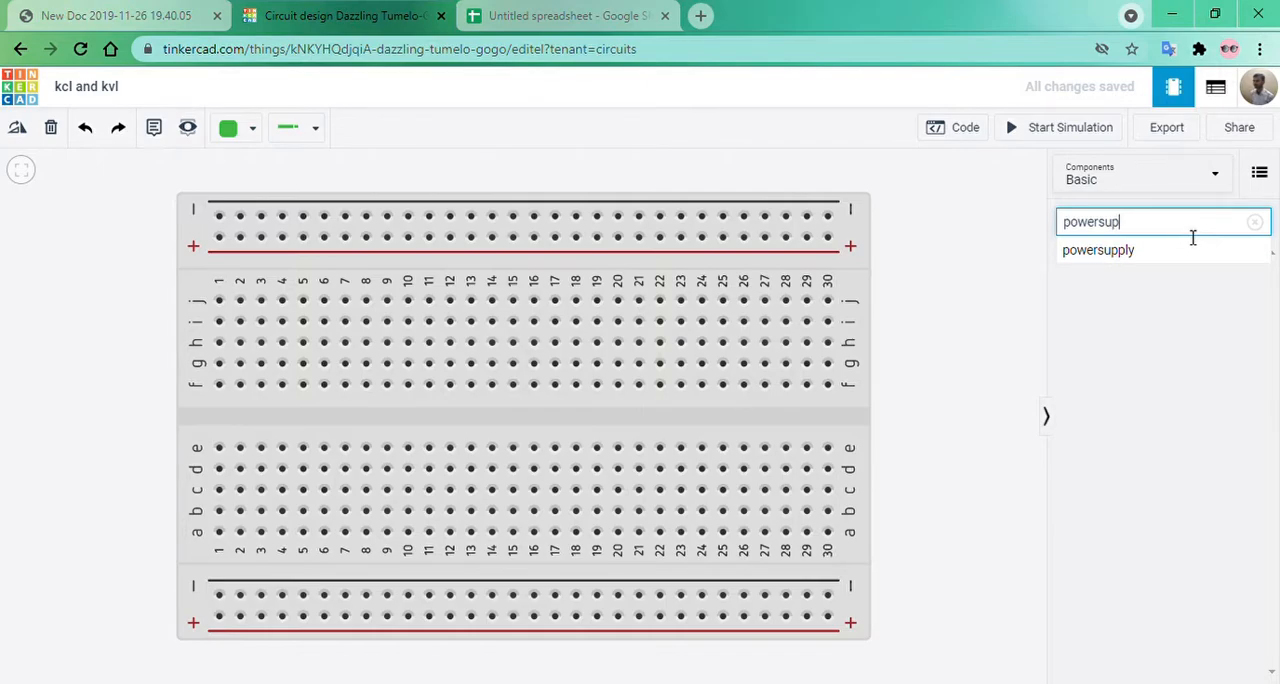
{"action": "key", "text": "BackSpace"}
{"action": "key", "text": "BackSpace"}
{"action": "type", "text": "r s"}
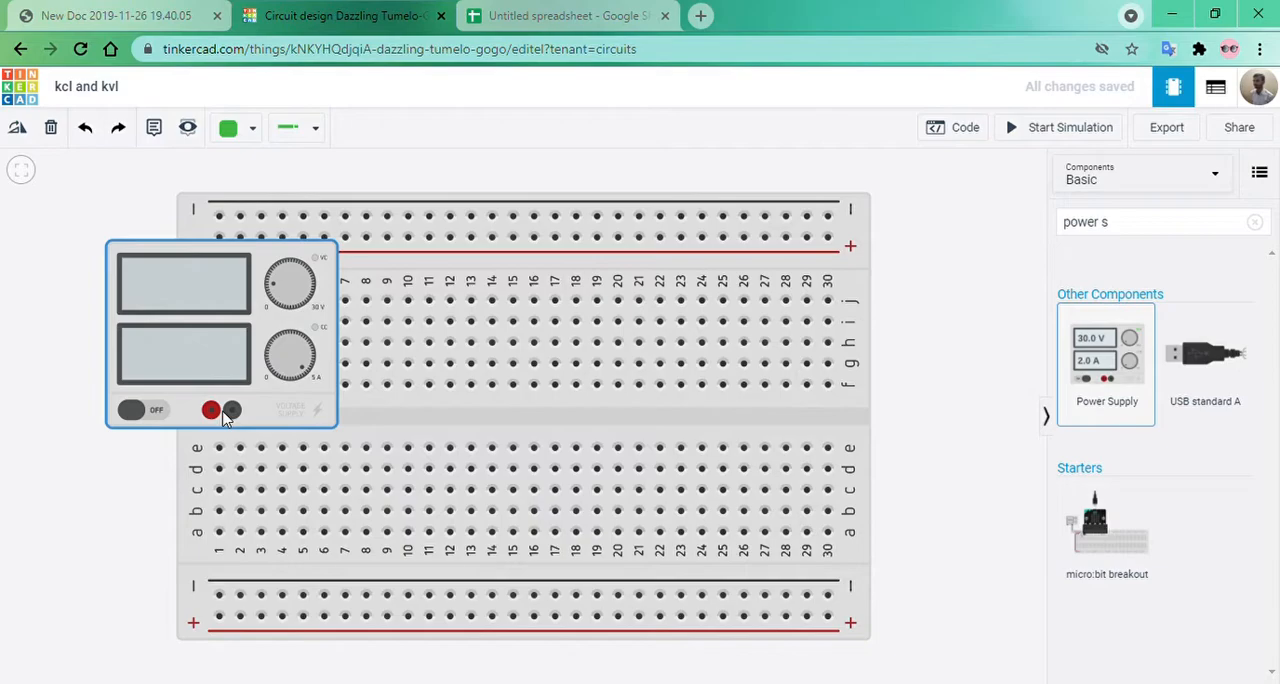
{"action": "left_click", "coordinate": [224, 416]}
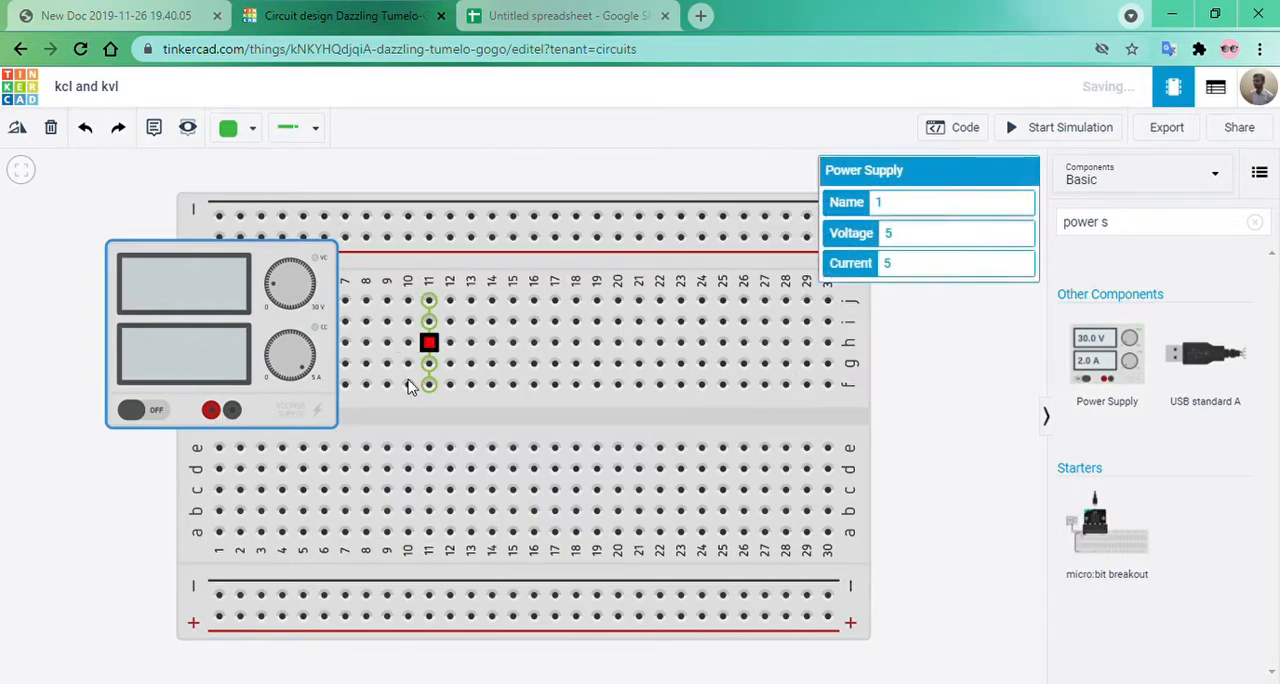
{"action": "left_click", "coordinate": [404, 428]}
{"action": "left_click_drag", "start_coordinate": [404, 428], "coordinate": [616, 406]}
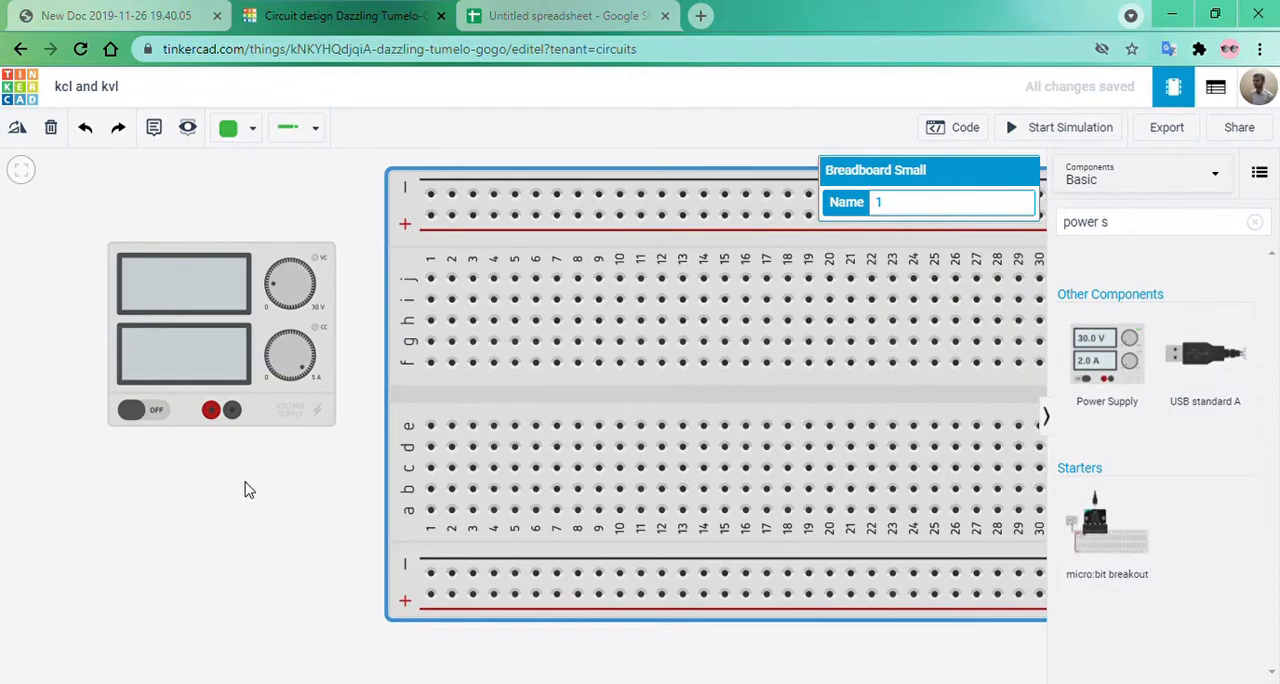
Run the simulation, turn the Power Supply's voltage knob up slightly, and stop the simulation.
{"action": "left_click", "coordinate": [136, 406]}
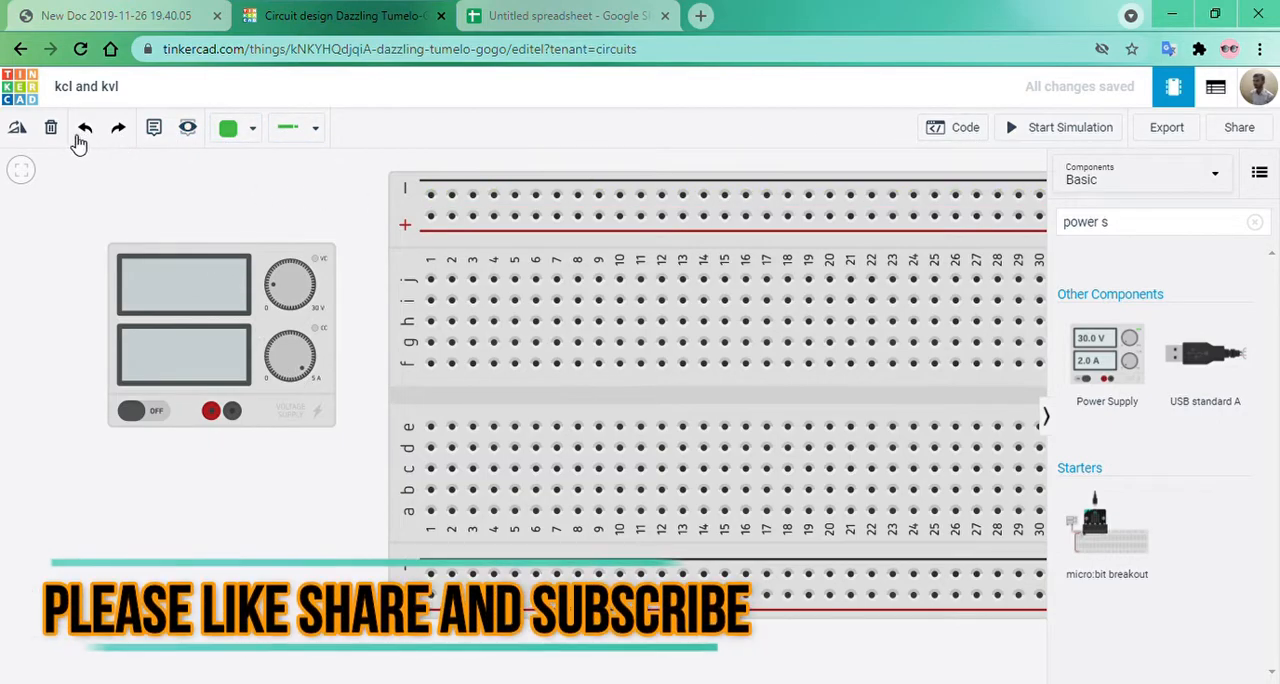
{"action": "left_click", "coordinate": [1014, 129]}
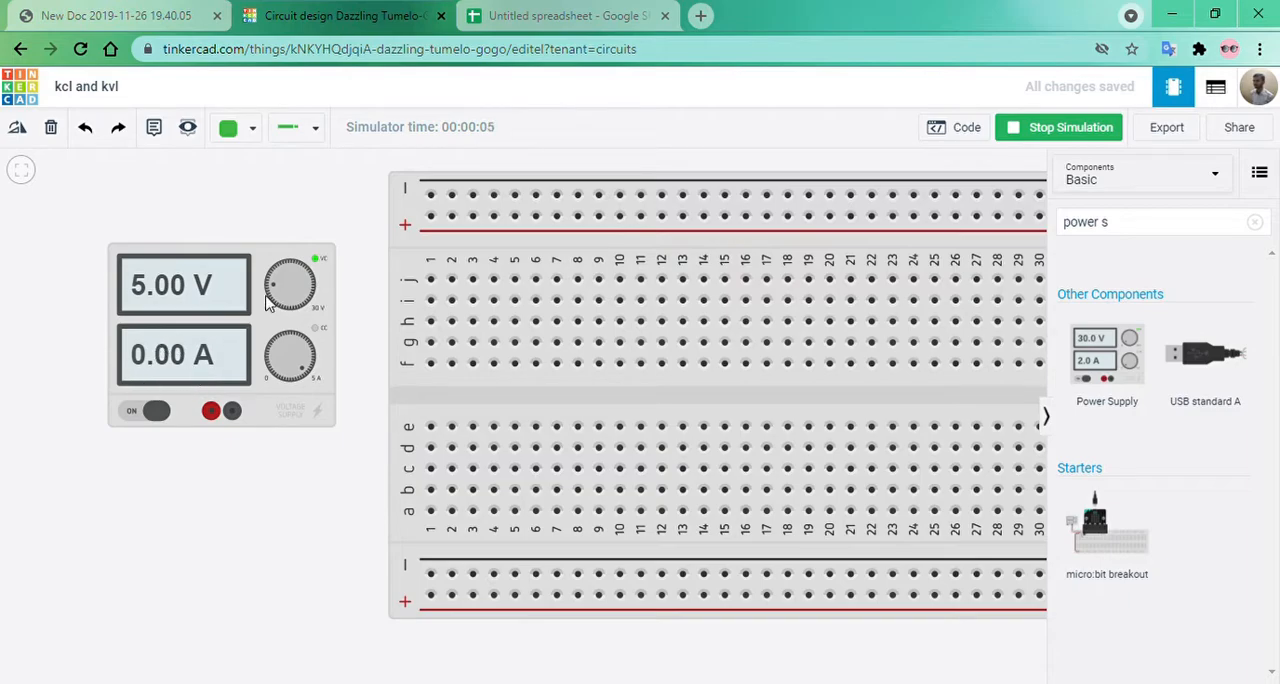
{"action": "left_click_drag", "start_coordinate": [278, 296], "coordinate": [278, 284]}
{"action": "left_click", "coordinate": [1059, 127]}
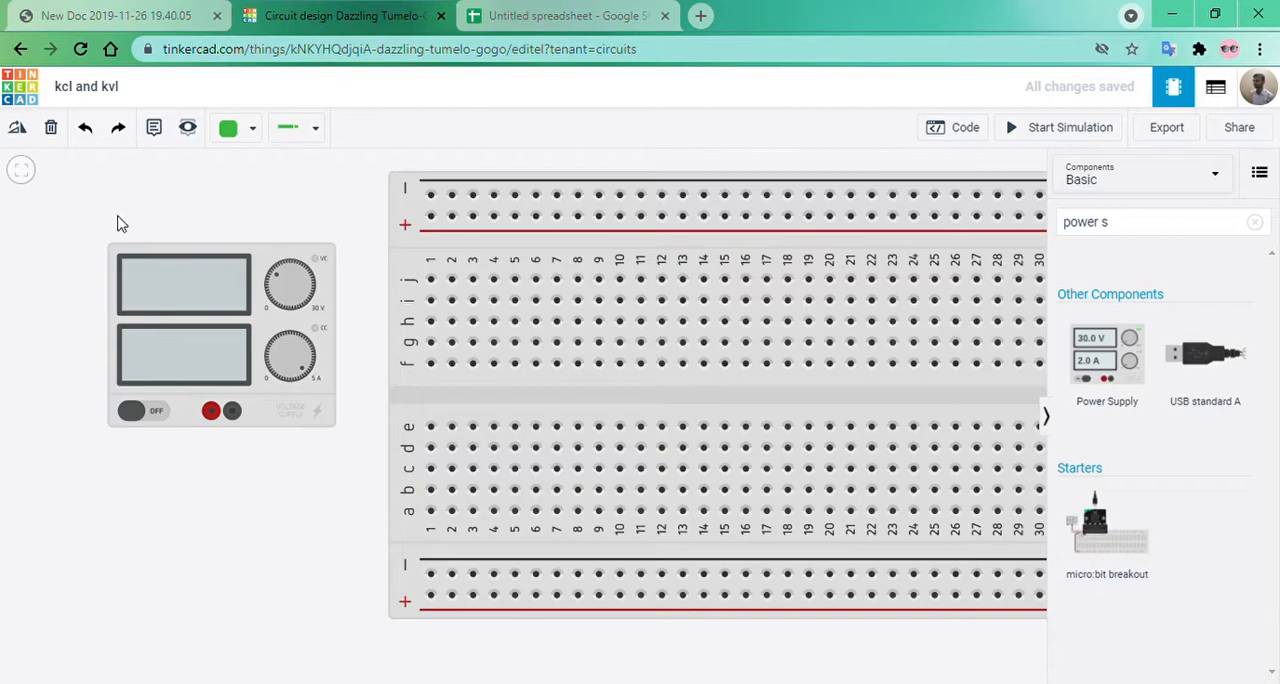
Search the components for "Func" and place a Function Generator below the Power Supply.
{"action": "left_click", "coordinate": [1255, 222]}
{"action": "left_click", "coordinate": [1143, 232]}
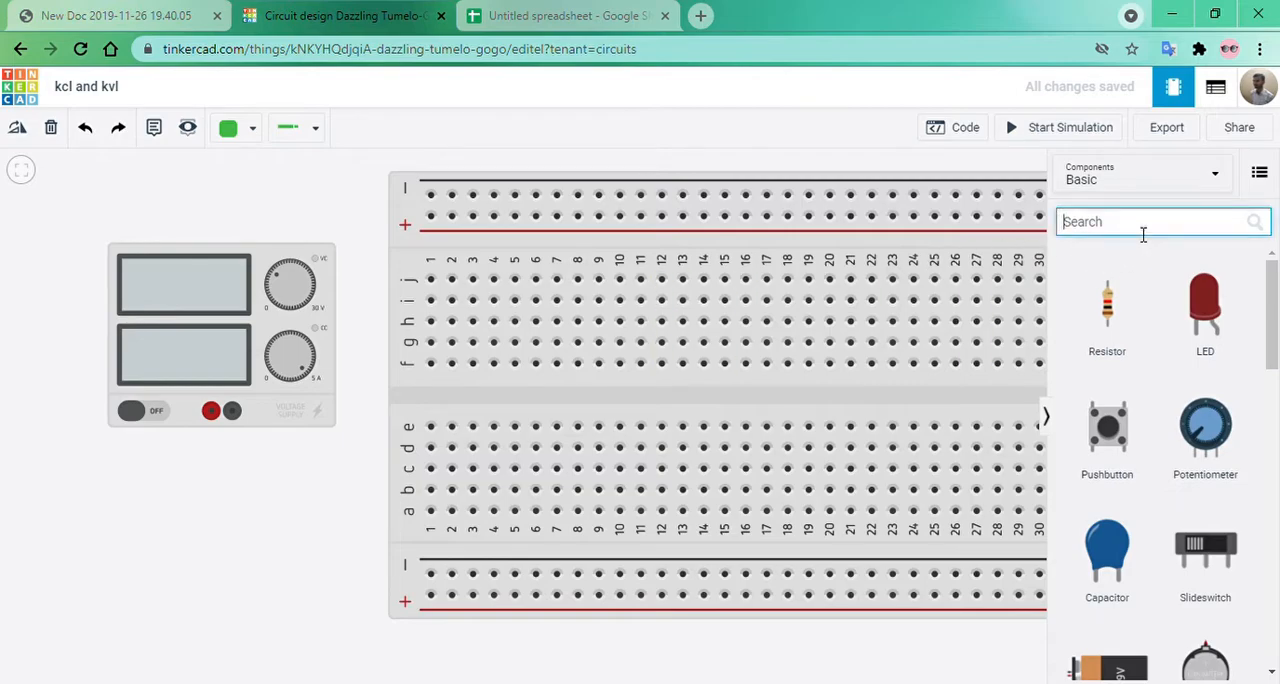
{"action": "type", "text": "Func"}
{"action": "left_click_drag", "start_coordinate": [1114, 391], "coordinate": [244, 633]}
Delete the Power Supply and the breadboard, and move the Function Generator to the middle of the workspace.
{"action": "left_click", "coordinate": [238, 344]}
{"action": "key", "text": "Delete"}
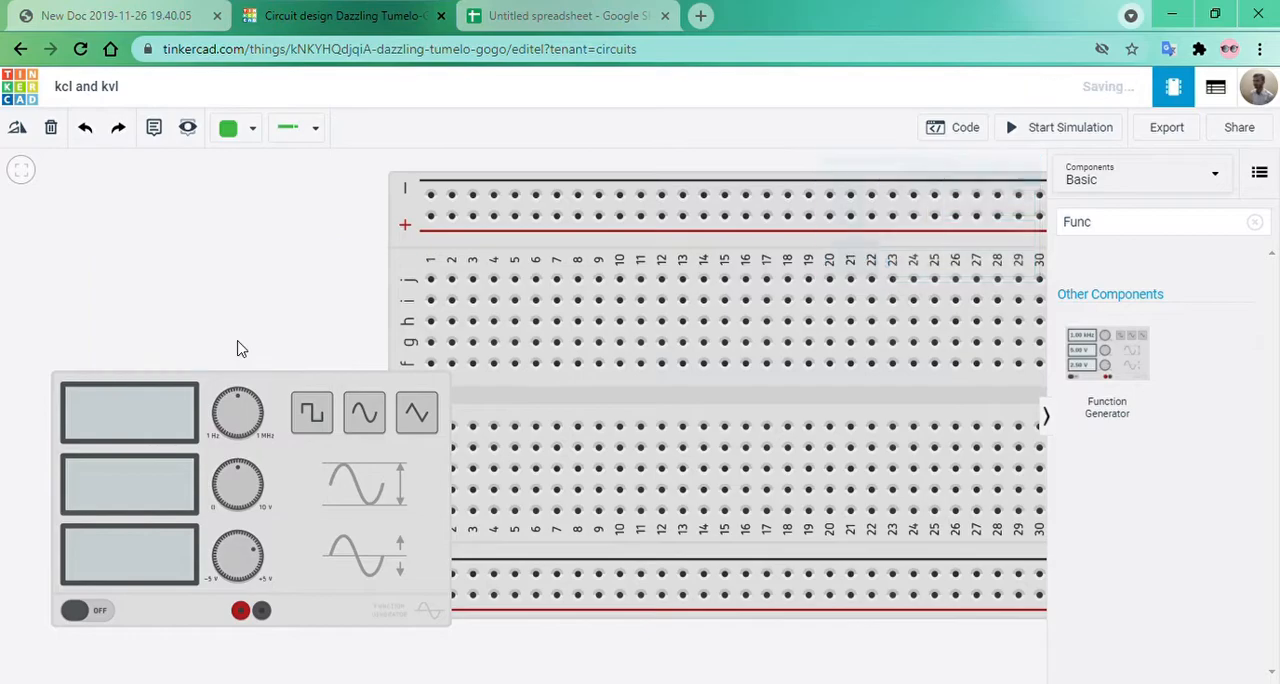
{"action": "left_click", "coordinate": [528, 395]}
{"action": "key", "text": "Delete"}
{"action": "left_click_drag", "start_coordinate": [446, 306], "coordinate": [700, 180]}
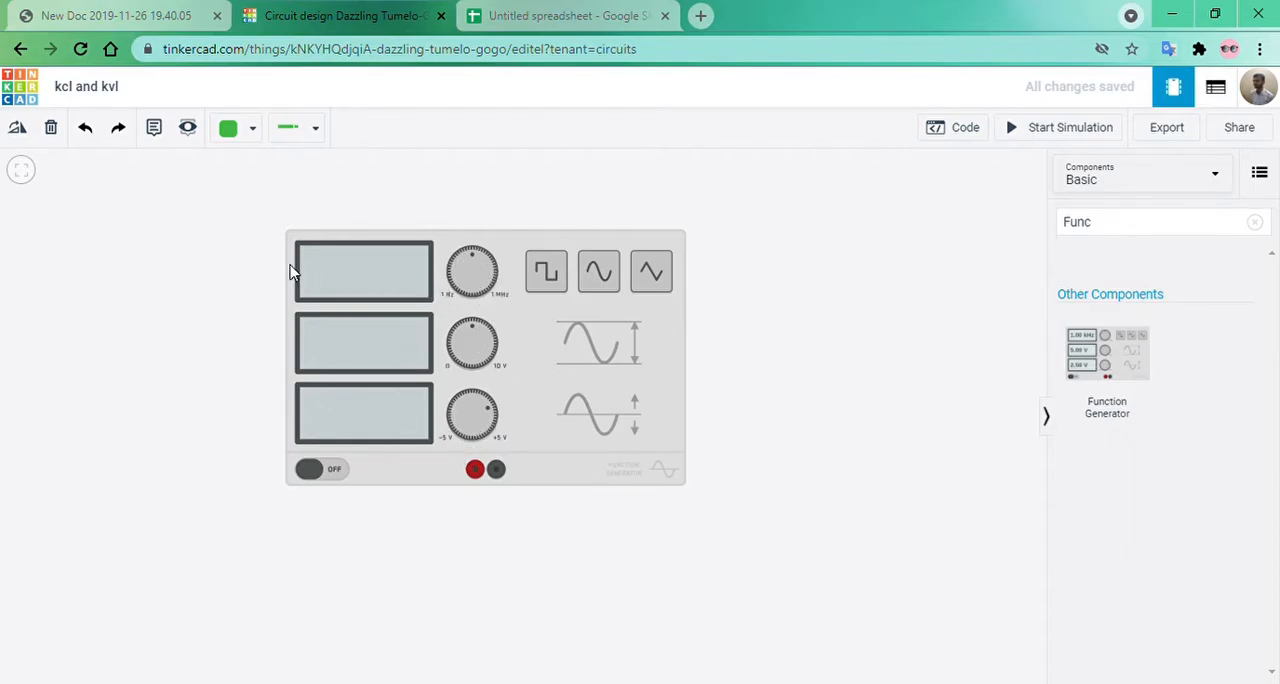
{"action": "left_click", "coordinate": [30, 173]}
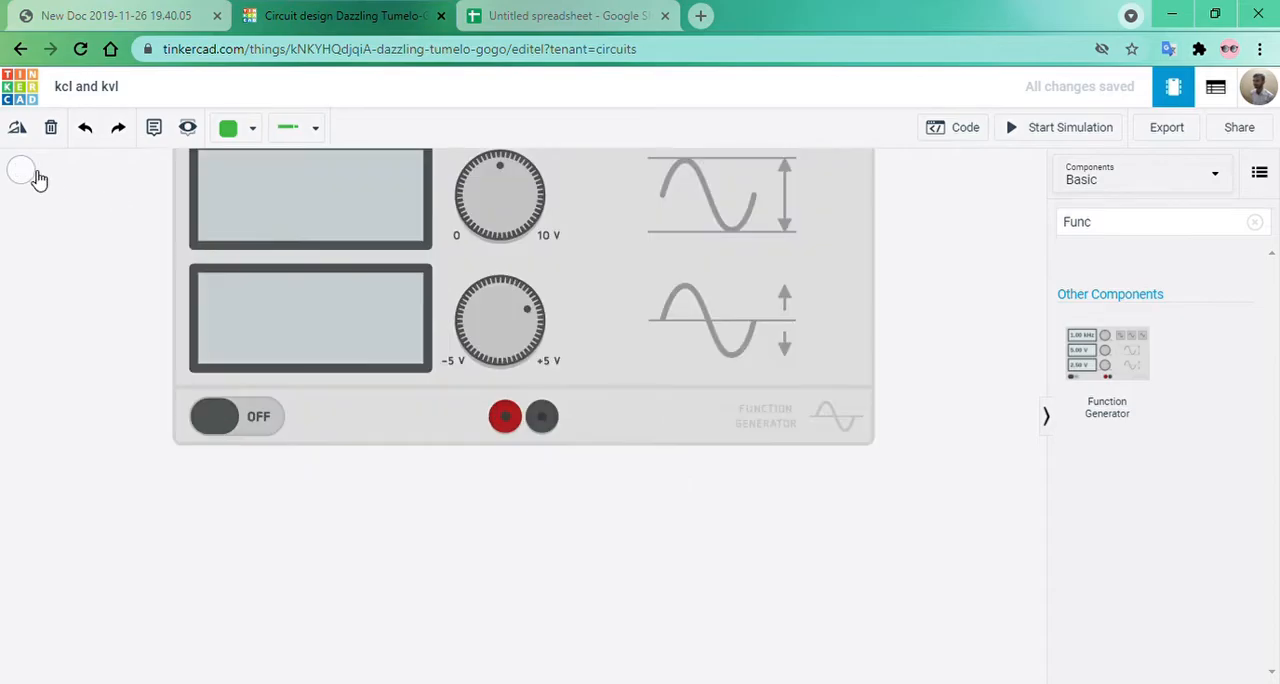
{"action": "left_click_drag", "start_coordinate": [943, 300], "coordinate": [940, 482]}
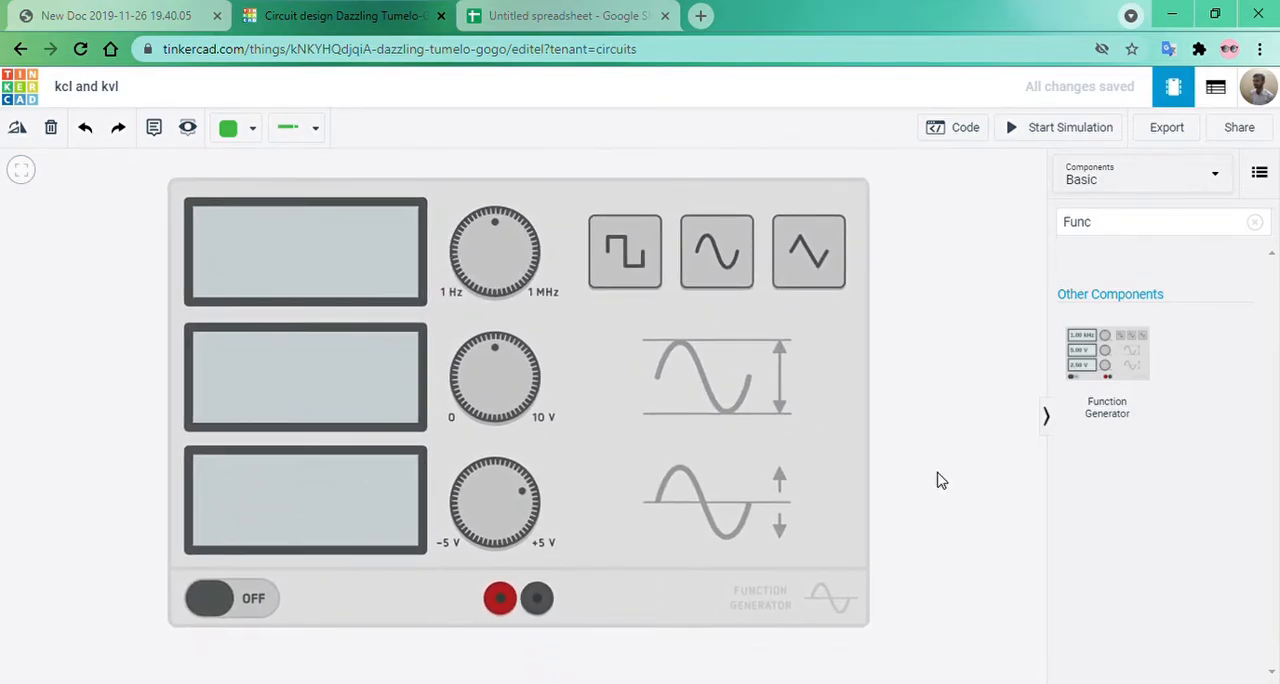
{"action": "left_click", "coordinate": [26, 175]}
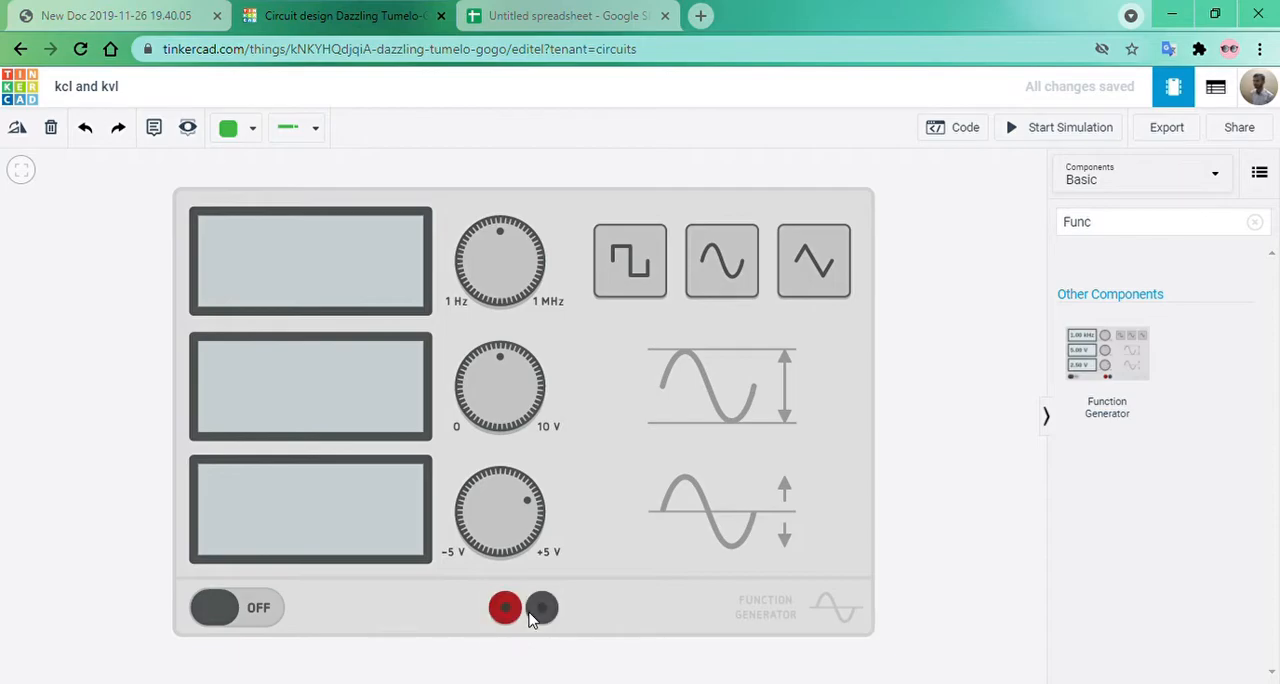
Set the Function Generator's DC offset to 0 V, and delete the generator from the workspace.
{"action": "left_click", "coordinate": [612, 468]}
{"action": "left_click", "coordinate": [897, 487]}
{"action": "left_click", "coordinate": [744, 480]}
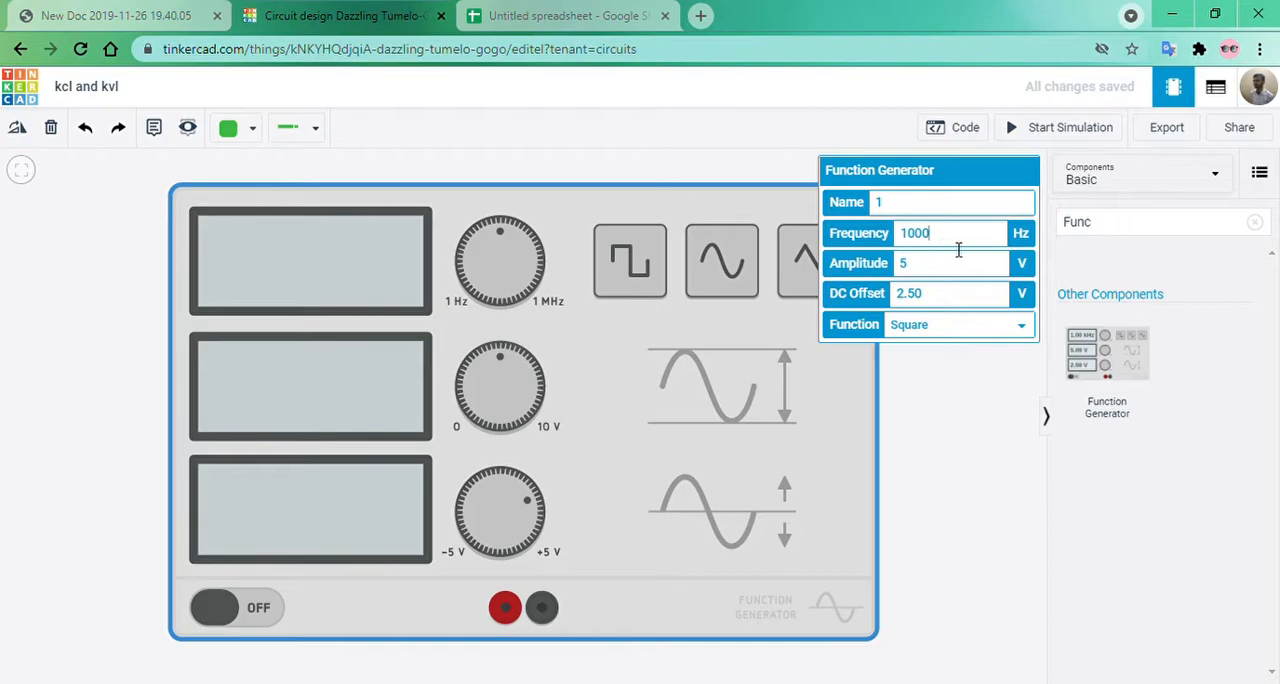
{"action": "left_click", "coordinate": [926, 268]}
{"action": "left_click_drag", "start_coordinate": [930, 305], "coordinate": [894, 297]}
{"action": "type", "text": "0"}
{"action": "left_click", "coordinate": [997, 489]}
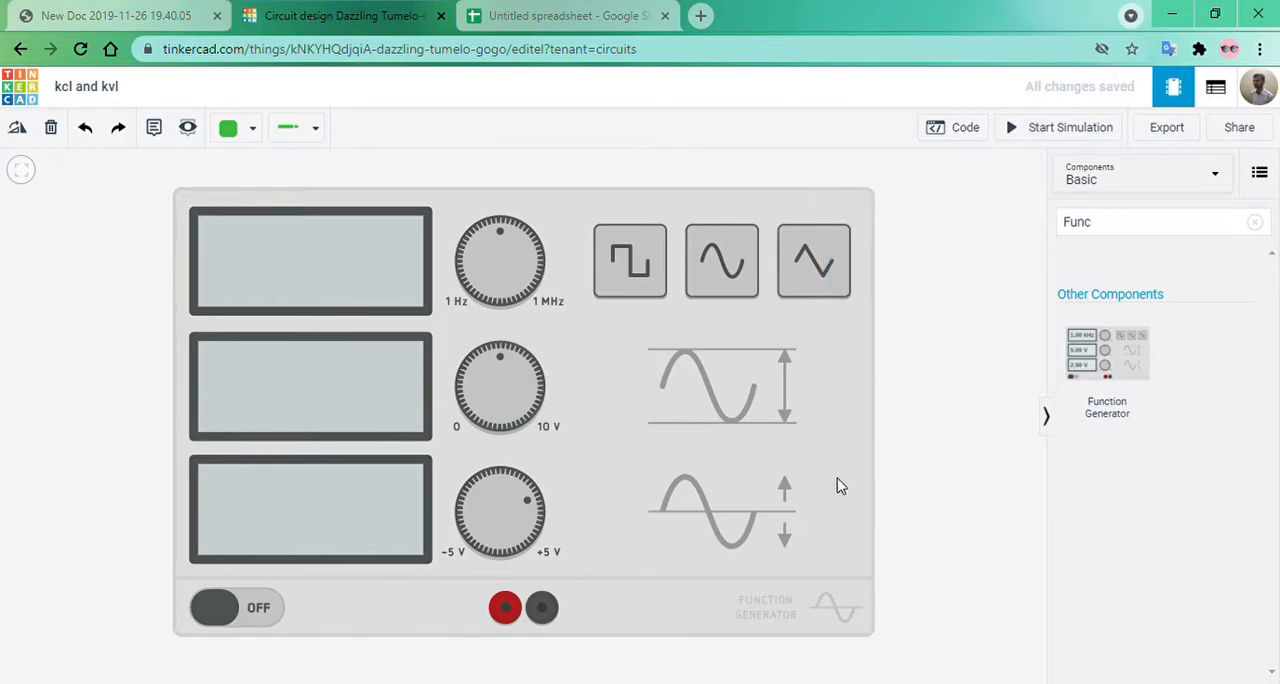
{"action": "left_click", "coordinate": [603, 477]}
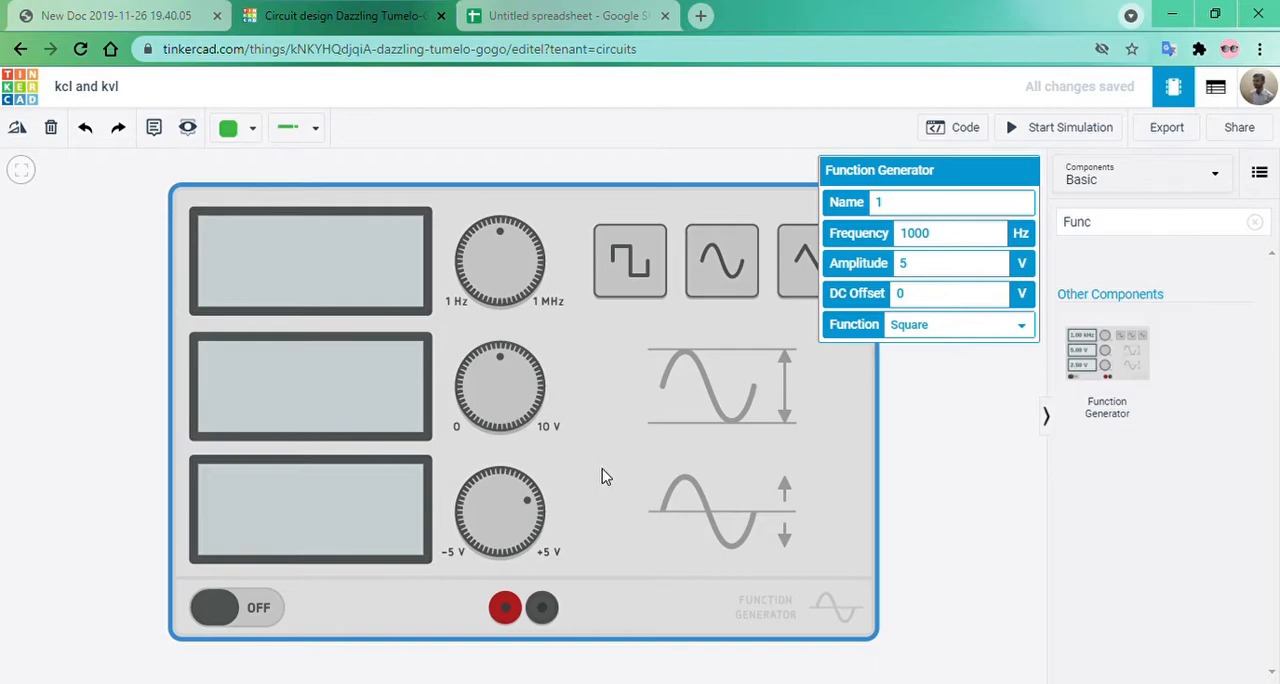
{"action": "key", "text": "Delete"}
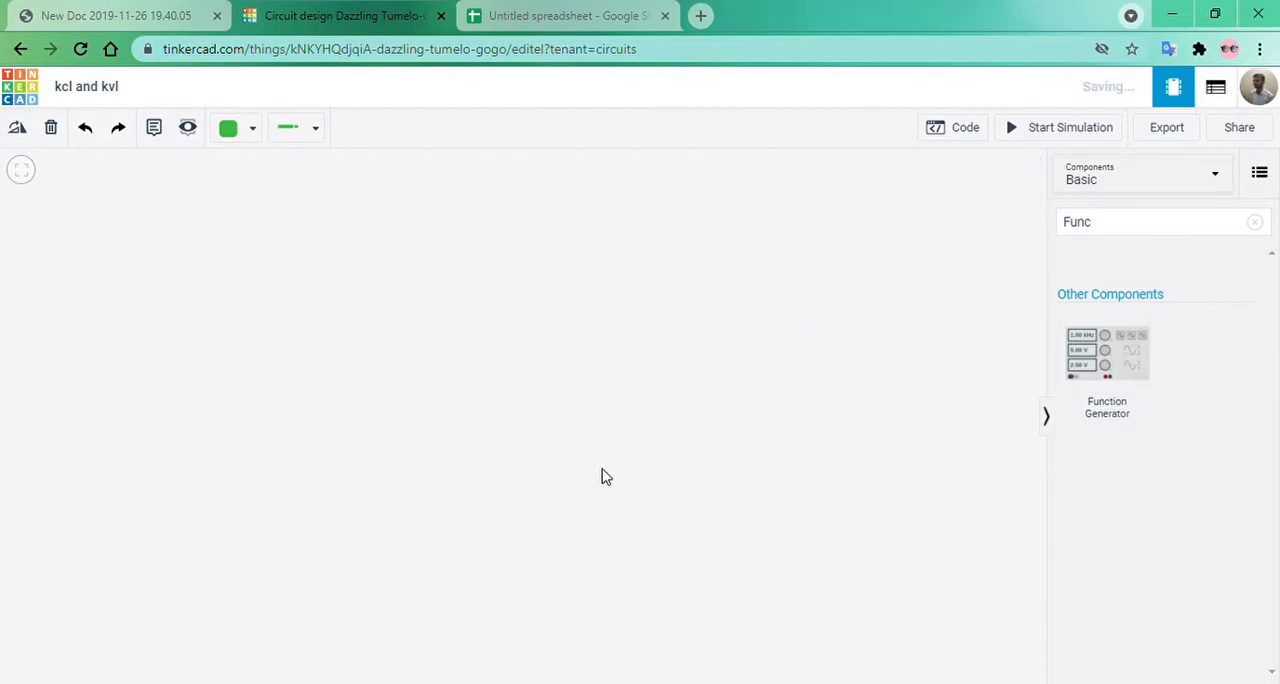
Search the components for "oscilloscope", place an Oscilloscope in the middle of the empty workspace, and clear the search.
{"action": "left_click", "coordinate": [1119, 233]}
{"action": "key", "text": "BackSpace"}
{"action": "key", "text": "BackSpace"}
{"action": "key", "text": "BackSpace"}
{"action": "key", "text": "BackSpace"}
{"action": "type", "text": "oscil"}
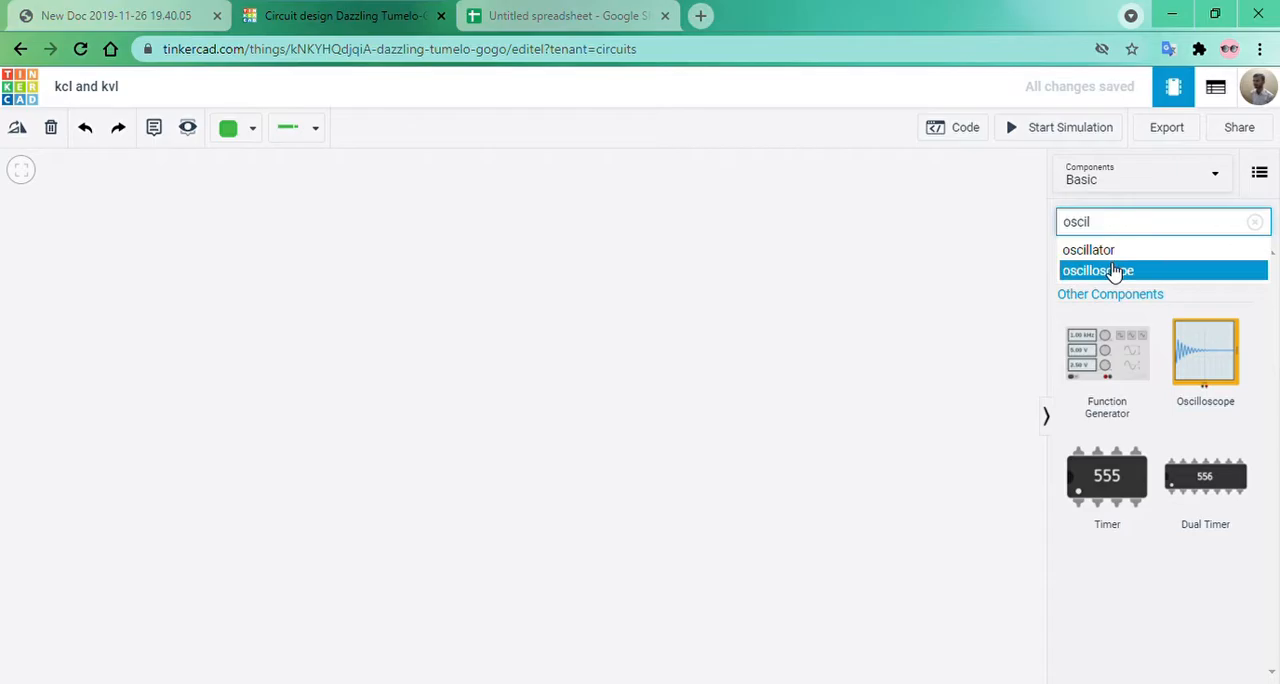
{"action": "left_click", "coordinate": [1110, 271]}
{"action": "left_click", "coordinate": [1118, 366]}
{"action": "left_click", "coordinate": [445, 452]}
{"action": "left_click_drag", "start_coordinate": [352, 424], "coordinate": [341, 683]}
{"action": "left_click", "coordinate": [21, 170]}
{"action": "left_click_drag", "start_coordinate": [832, 360], "coordinate": [825, 566]}
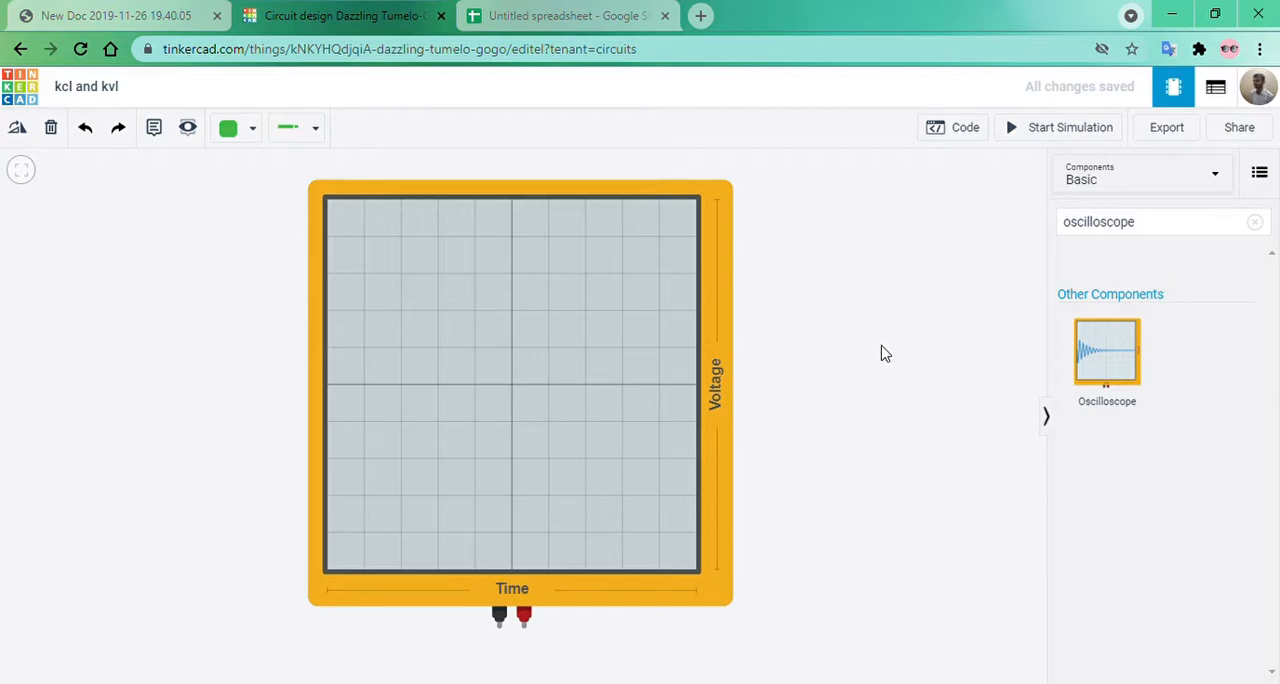
{"action": "left_click", "coordinate": [1255, 223]}
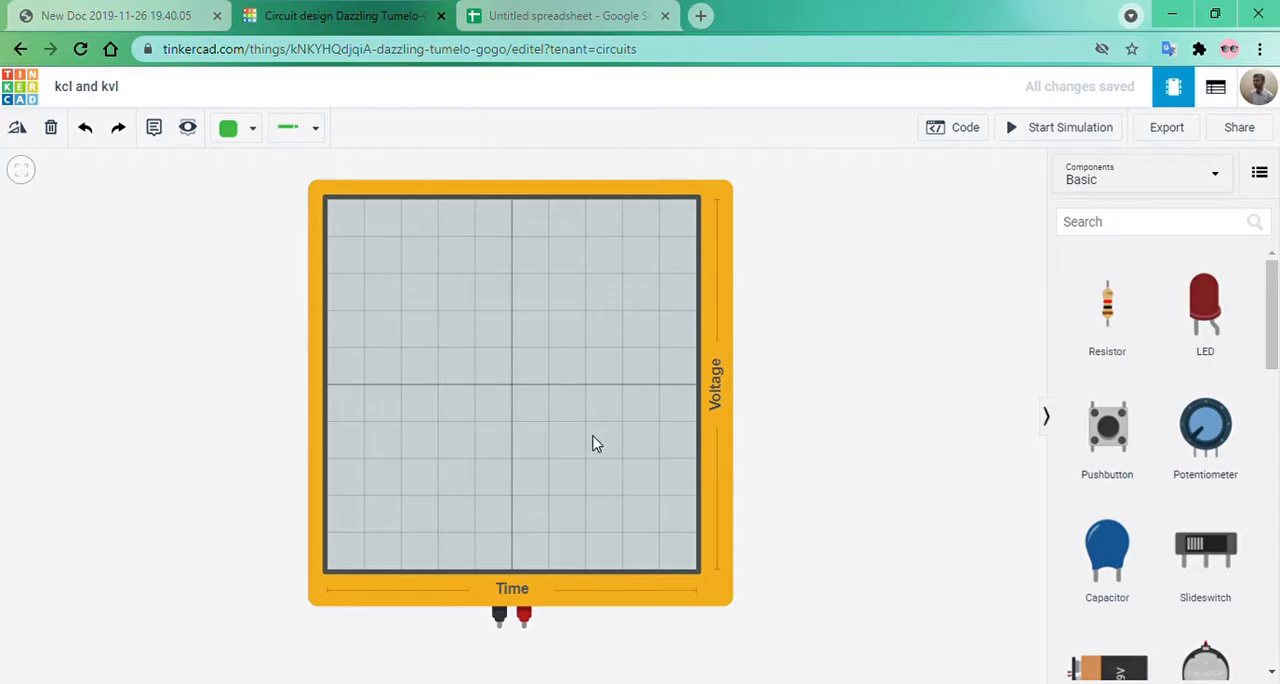
Delete the Oscilloscope, search the components for "multi", and place a Multimeter in the empty workspace.
{"action": "key", "text": "Delete"}
{"action": "left_click", "coordinate": [1111, 230]}
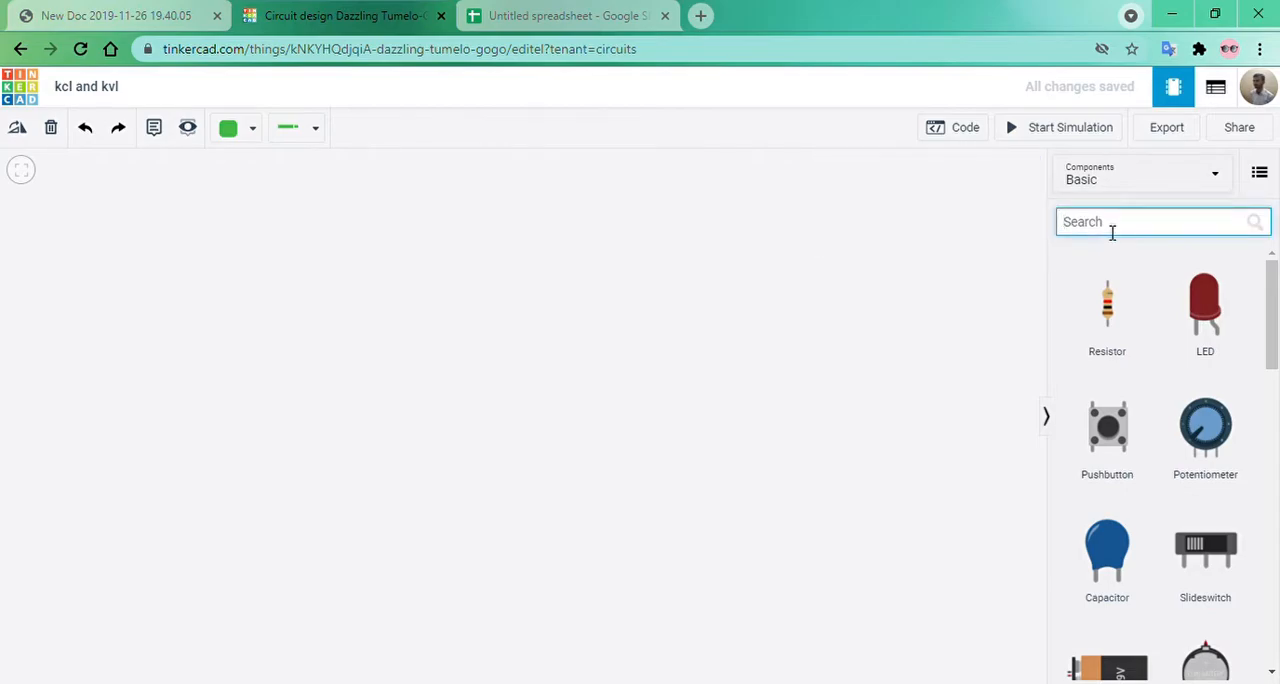
{"action": "type", "text": "mult"}
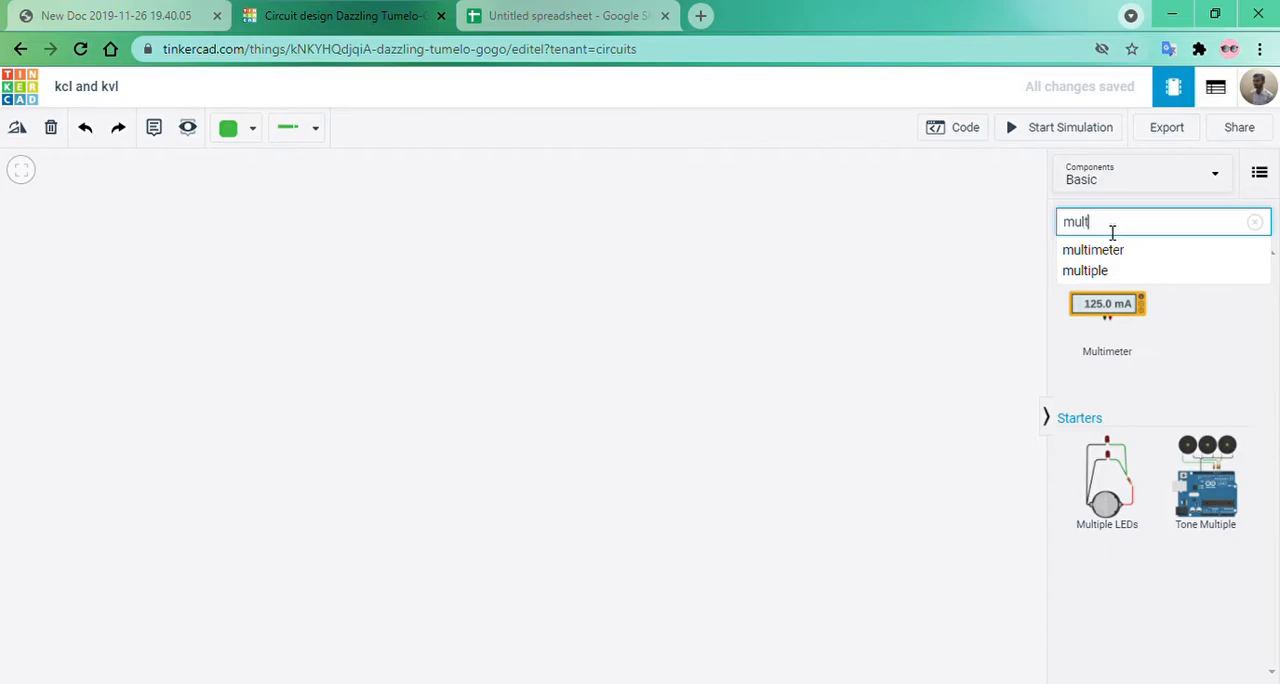
{"action": "type", "text": "i"}
{"action": "left_click_drag", "start_coordinate": [1123, 326], "coordinate": [255, 368]}
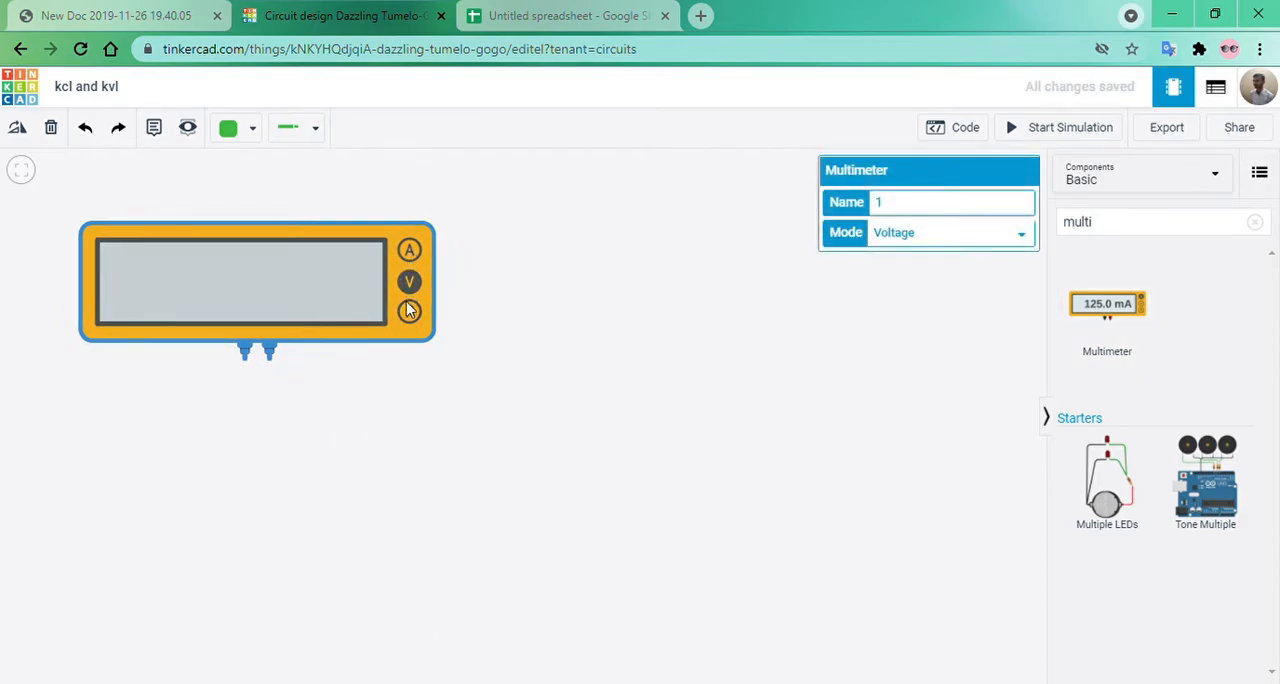
{"action": "left_click", "coordinate": [486, 397]}
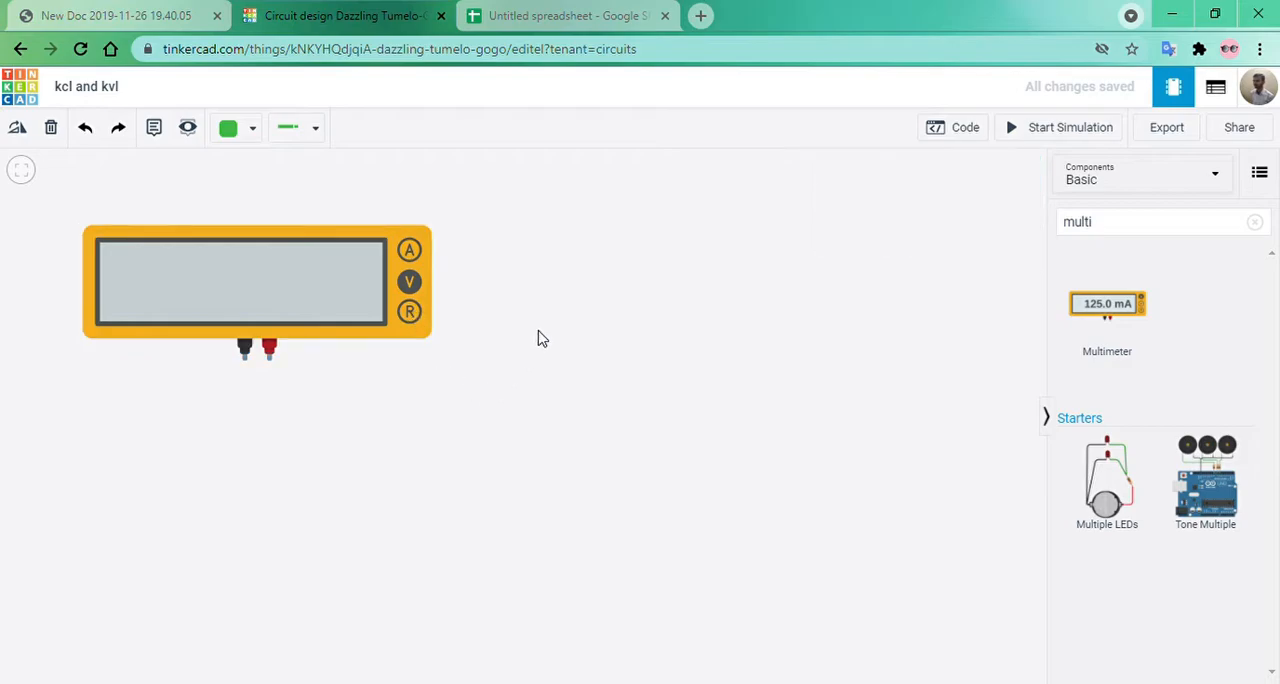
Run the simulation, switch the Multimeter through amperage, voltage and resistance and back to amperage mode, and stop the simulation.
{"action": "left_click", "coordinate": [1010, 130]}
{"action": "left_click", "coordinate": [410, 251]}
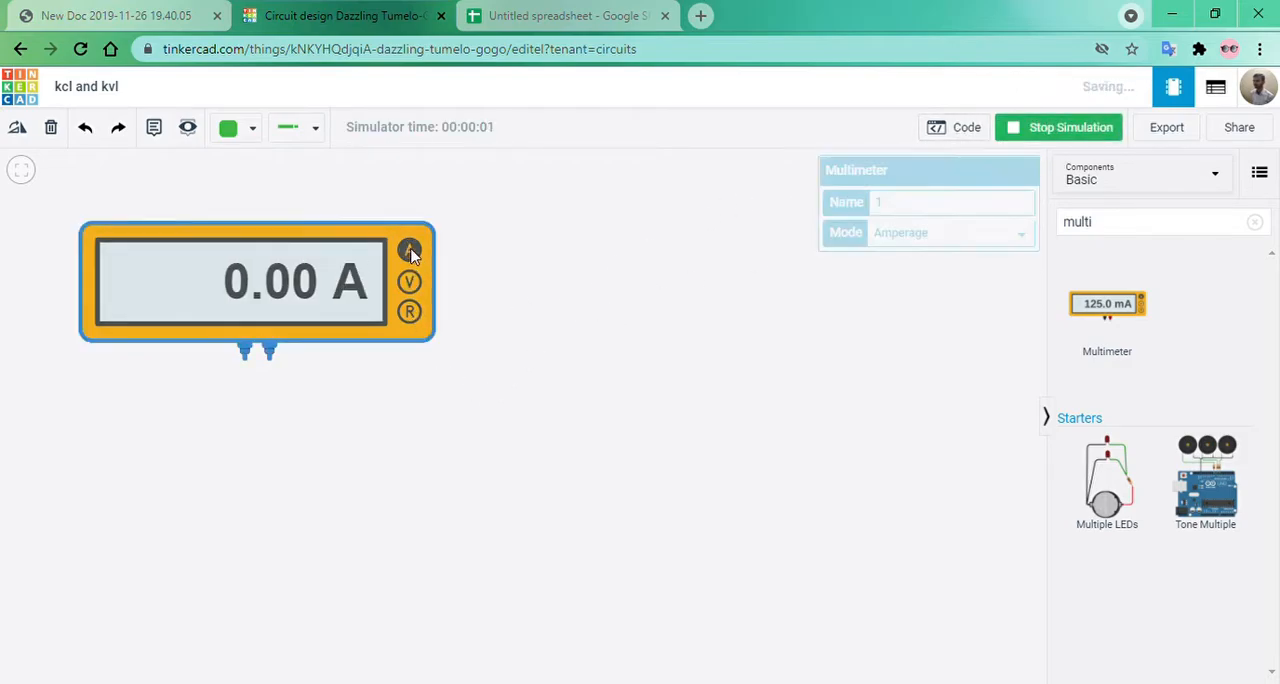
{"action": "left_click", "coordinate": [412, 283]}
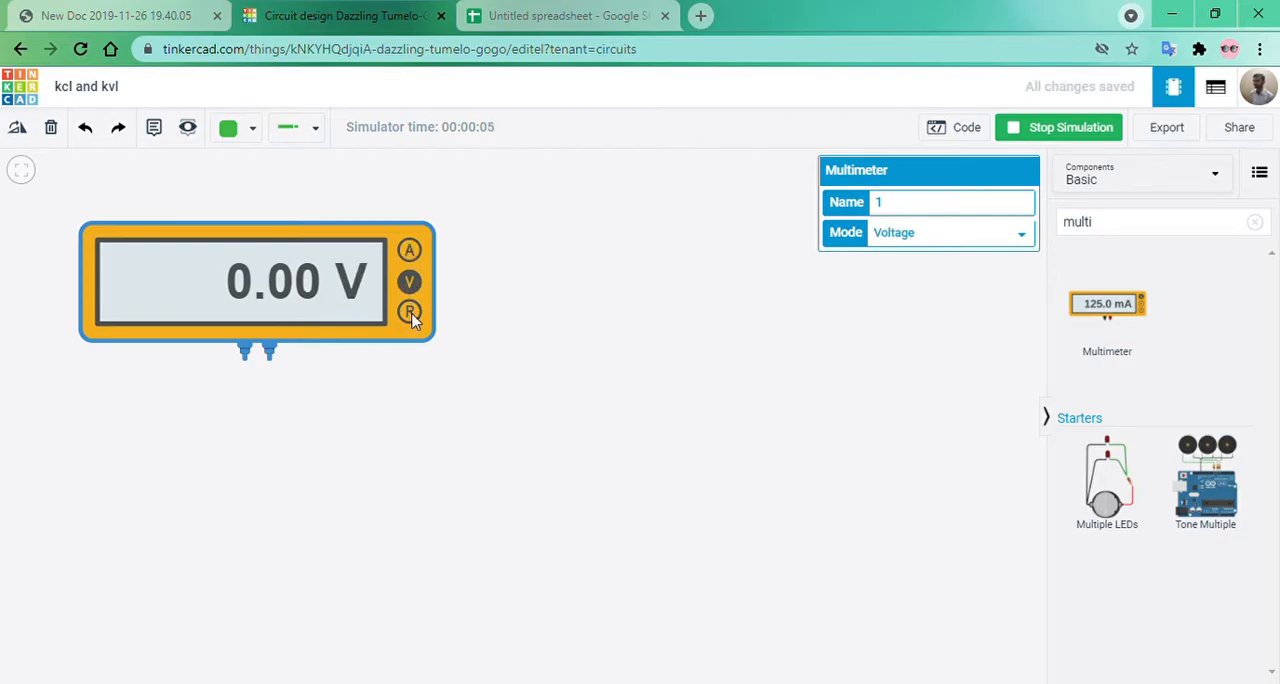
{"action": "left_click", "coordinate": [410, 313]}
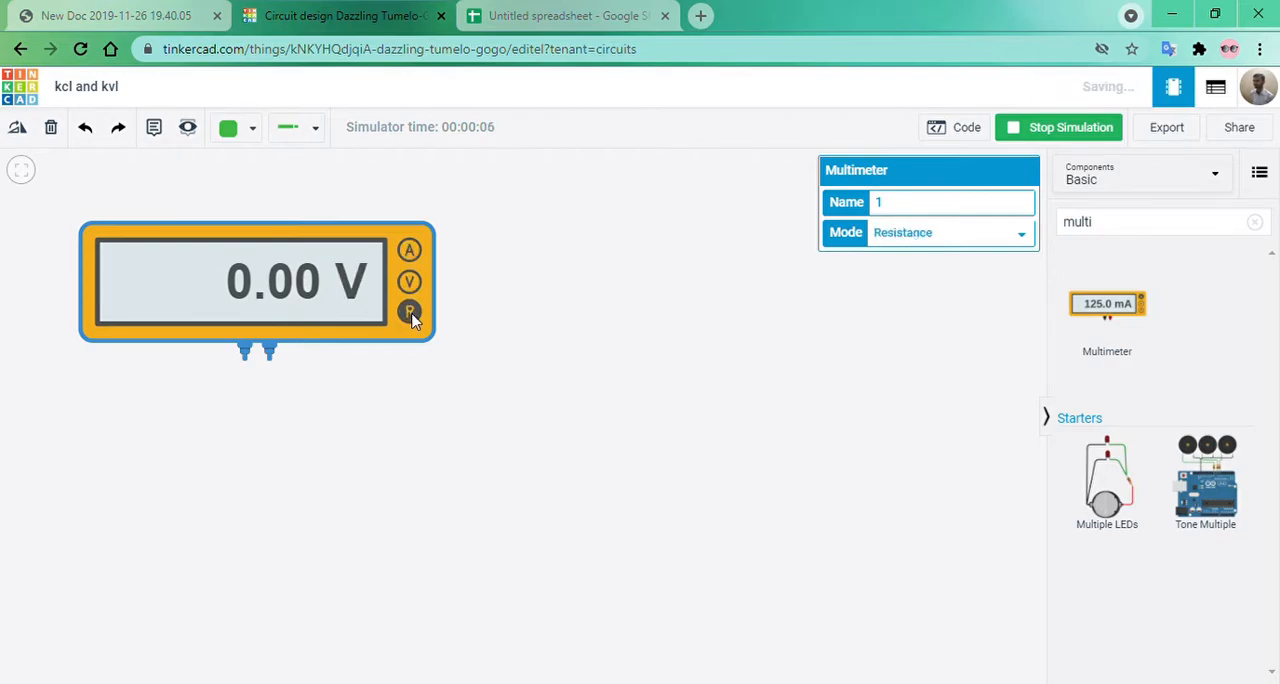
{"action": "left_click", "coordinate": [410, 251]}
{"action": "left_click", "coordinate": [603, 354]}
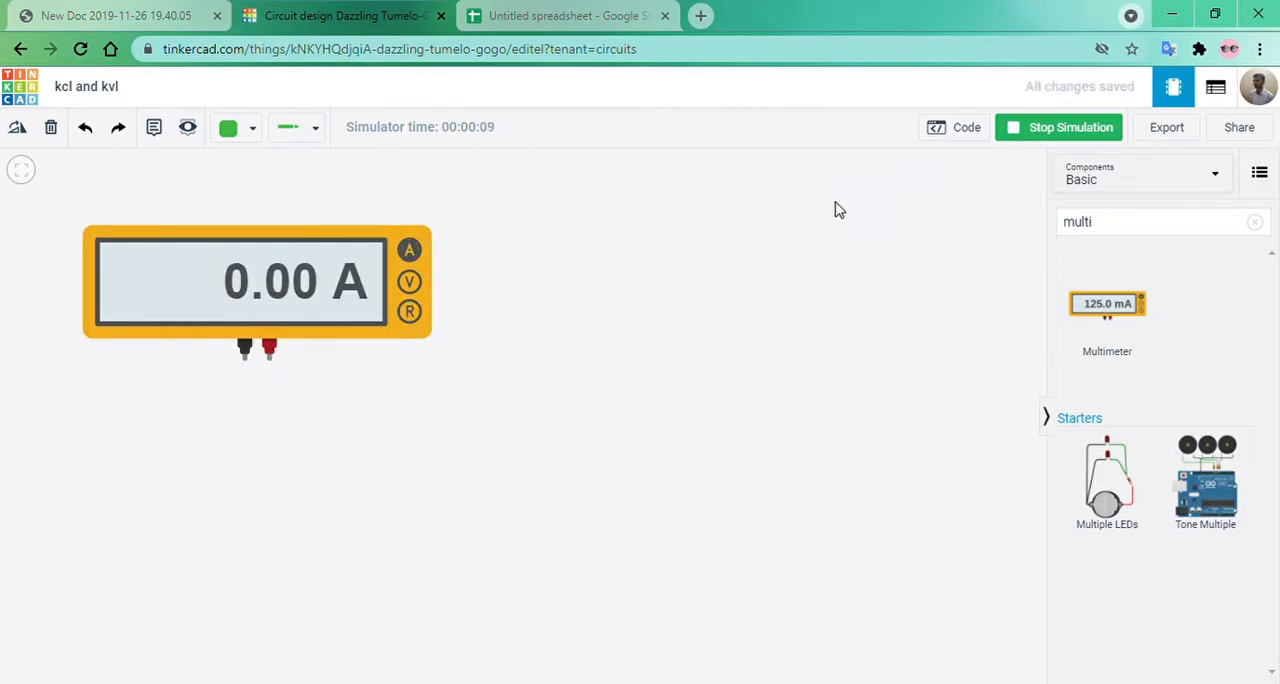
{"action": "left_click", "coordinate": [1012, 137]}
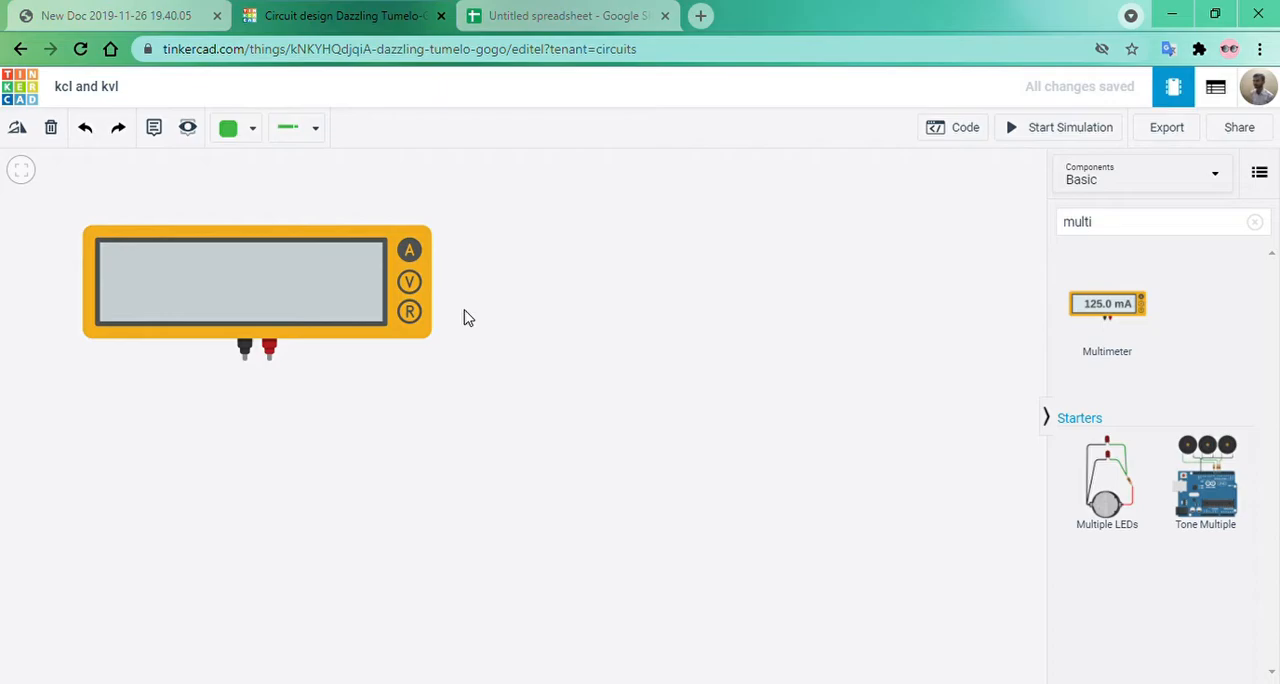
Delete the Multimeter from the workspace and clear the component search.
{"action": "left_click", "coordinate": [279, 299]}
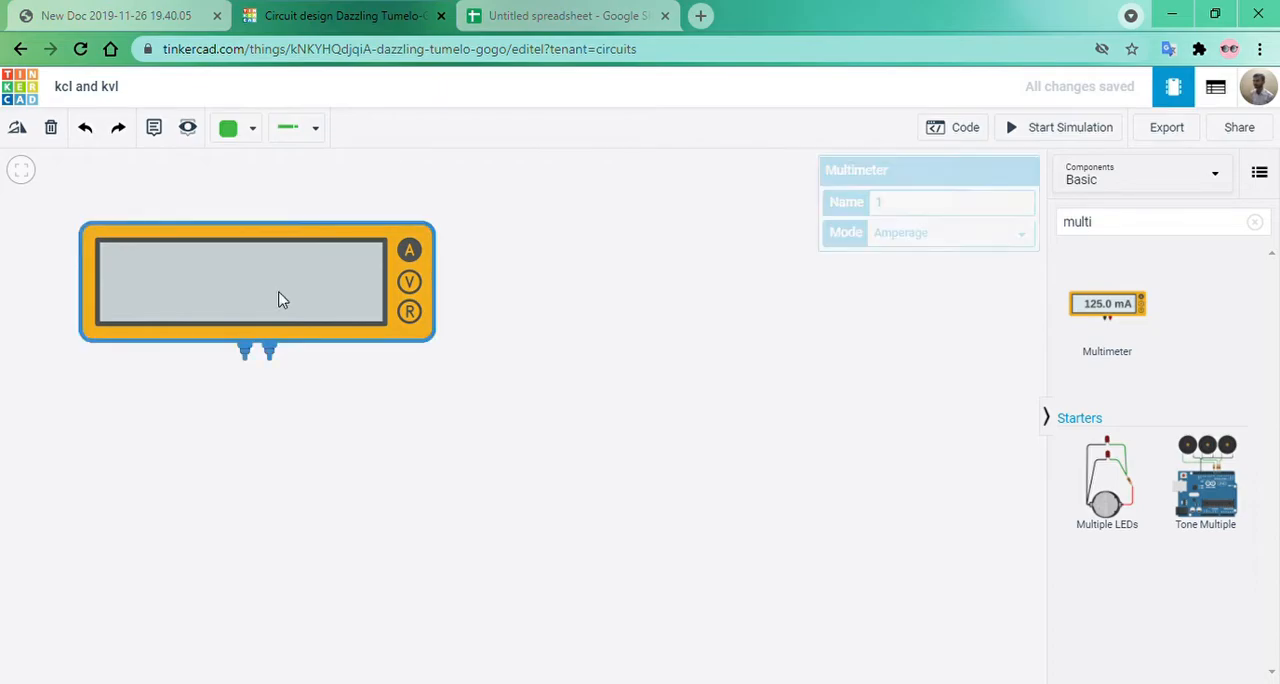
{"action": "key", "text": "Delete"}
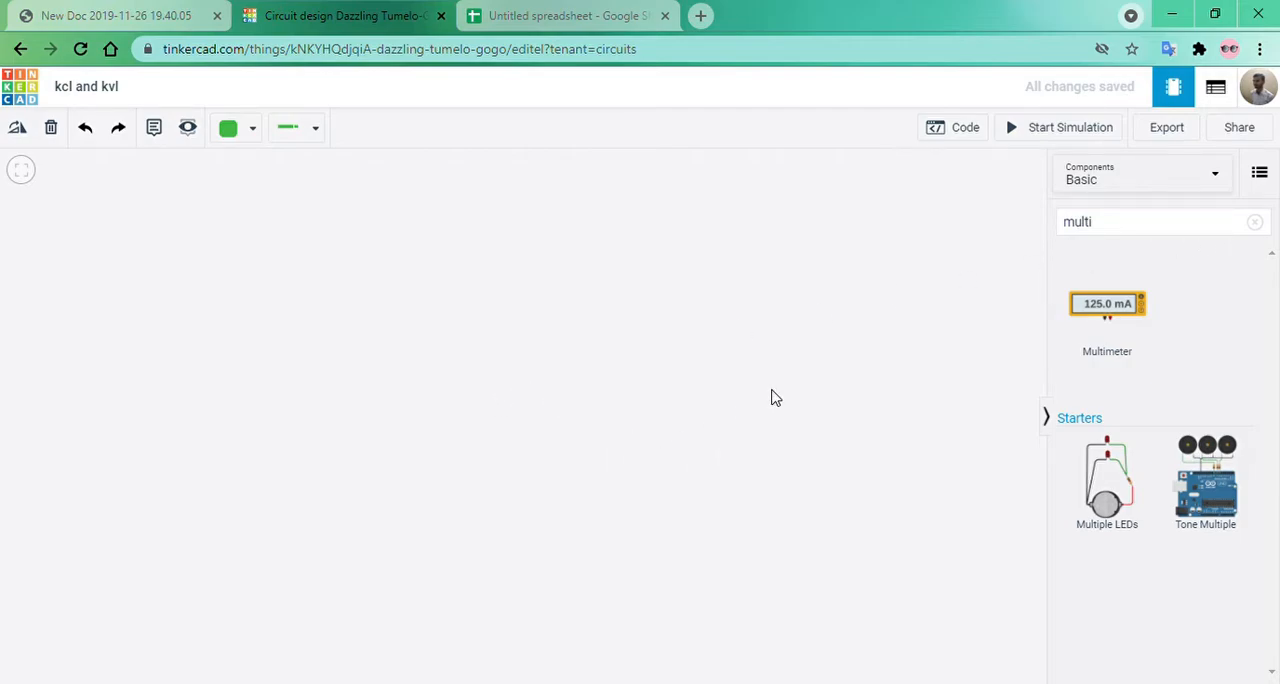
{"action": "left_click", "coordinate": [1254, 223]}
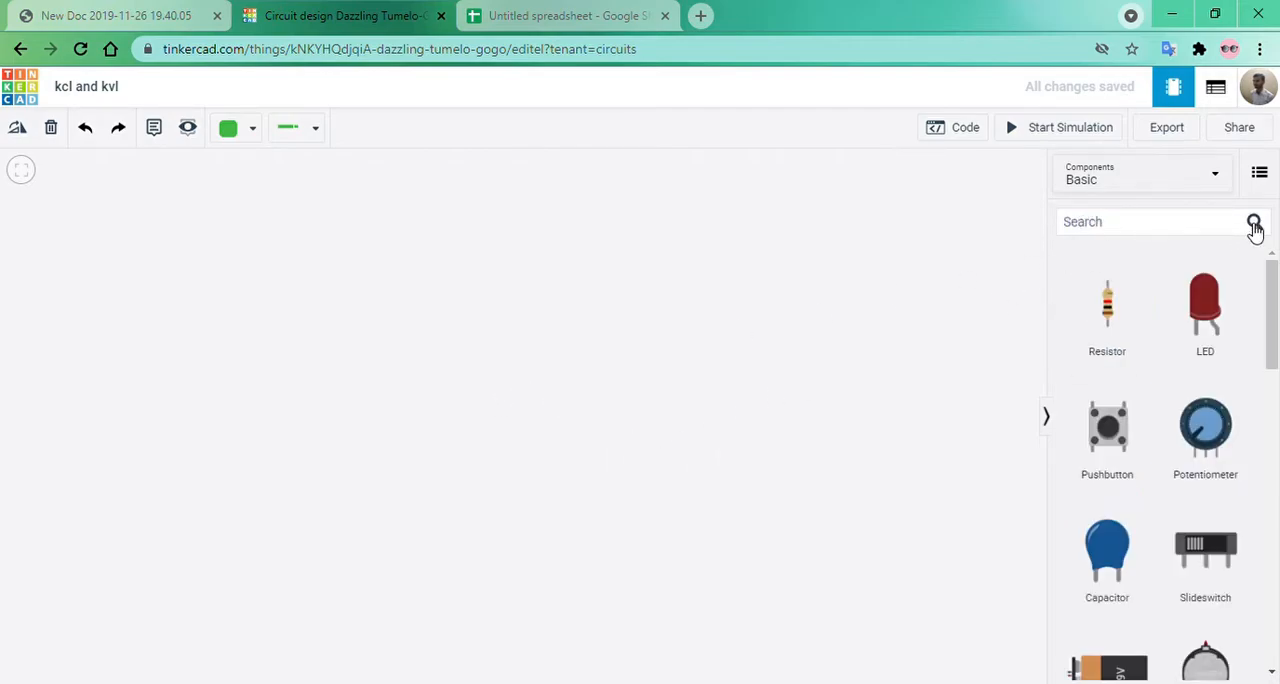
Search the components for "breadboard" and place a Breadboard Small in the middle of the empty workspace.
{"action": "left_click", "coordinate": [1134, 232]}
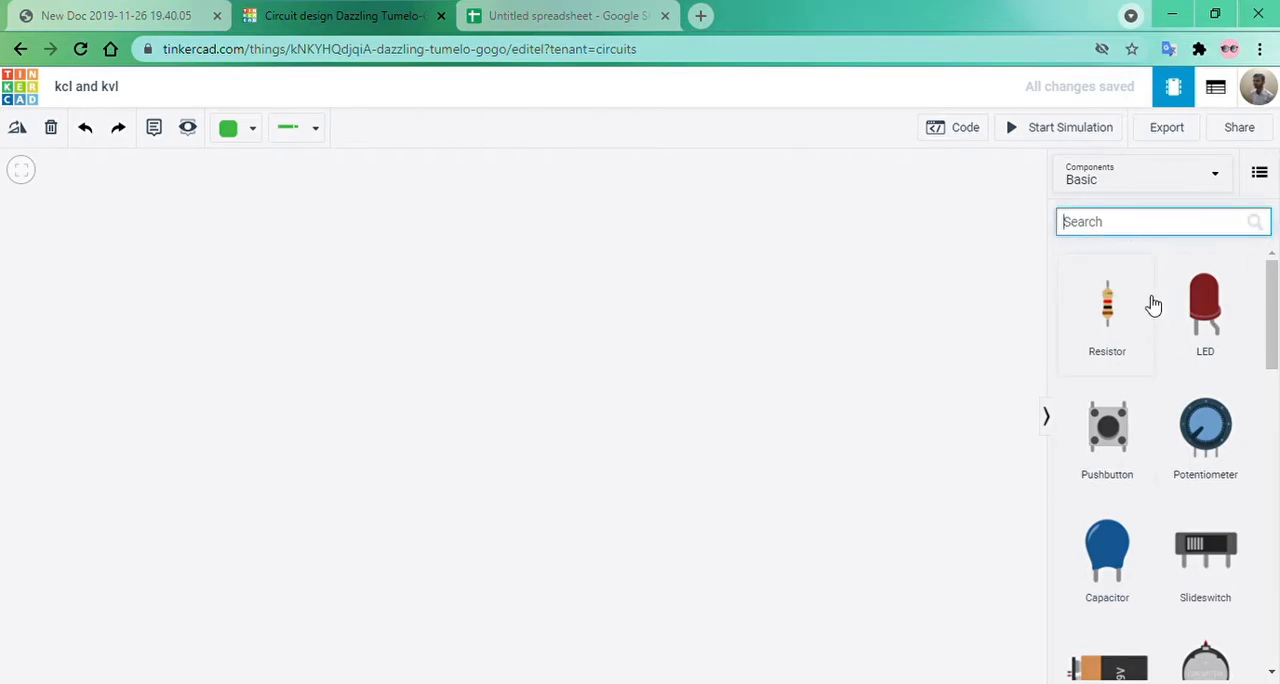
{"action": "type", "text": "br"}
{"action": "left_click", "coordinate": [1140, 248]}
{"action": "left_click", "coordinate": [1130, 260]}
{"action": "left_click", "coordinate": [522, 410]}
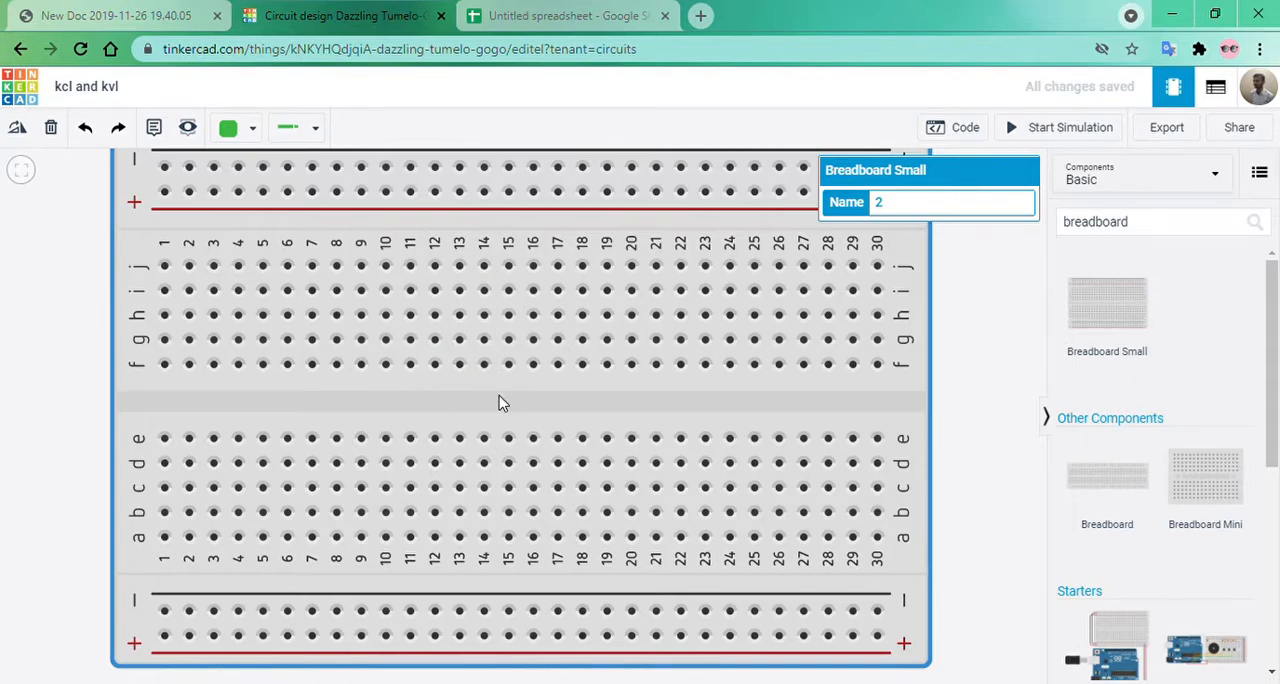
{"action": "left_click", "coordinate": [22, 171]}
Clear the component search and place a resistor horizontally in breadboard row i, spanning columns 8 to 12.
{"action": "double_click", "coordinate": [1069, 235]}
{"action": "left_click", "coordinate": [1034, 238]}
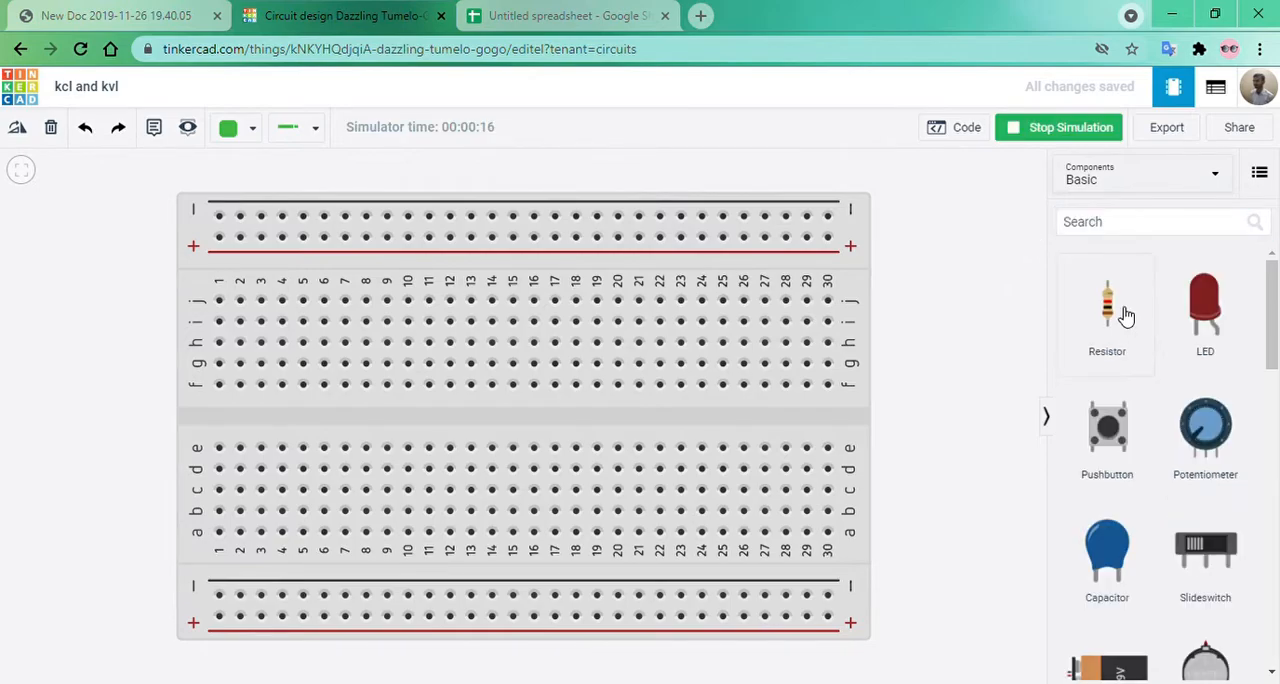
{"action": "left_click", "coordinate": [1123, 314]}
{"action": "left_click", "coordinate": [323, 395]}
{"action": "left_click_drag", "start_coordinate": [323, 395], "coordinate": [318, 365]}
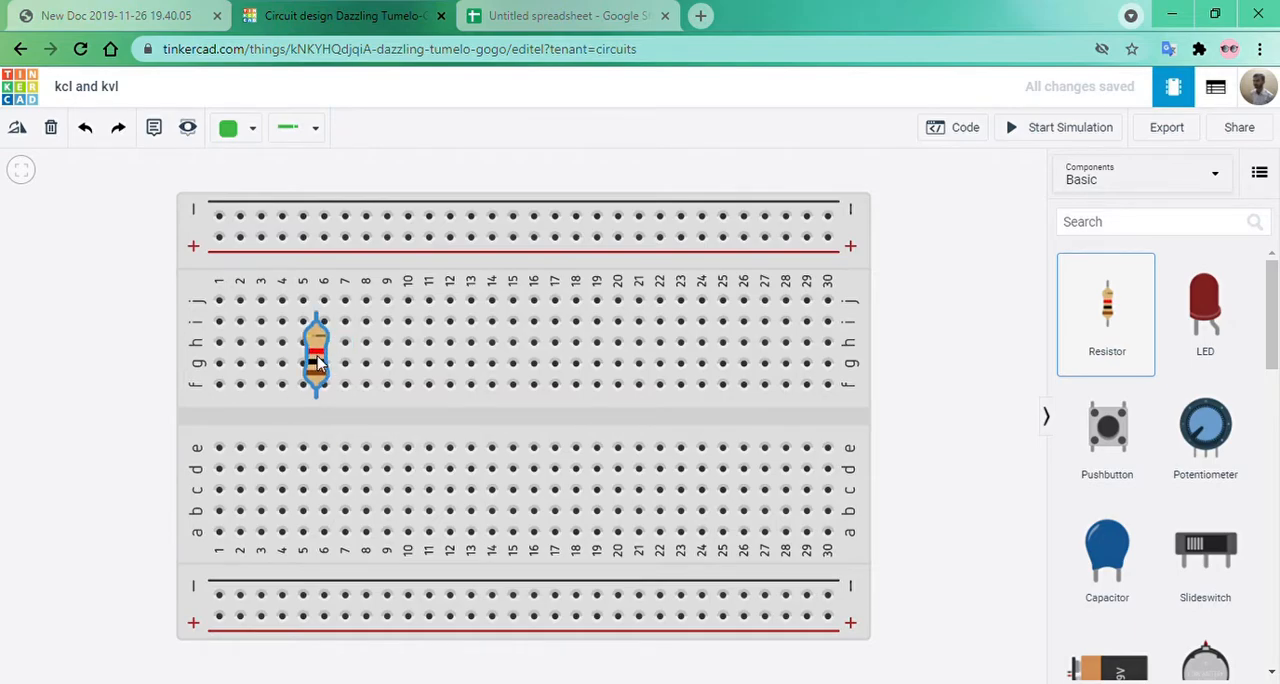
{"action": "key", "text": "r"}
{"action": "key", "text": "r"}
{"action": "key", "text": "r"}
{"action": "left_click_drag", "start_coordinate": [323, 360], "coordinate": [408, 333]}
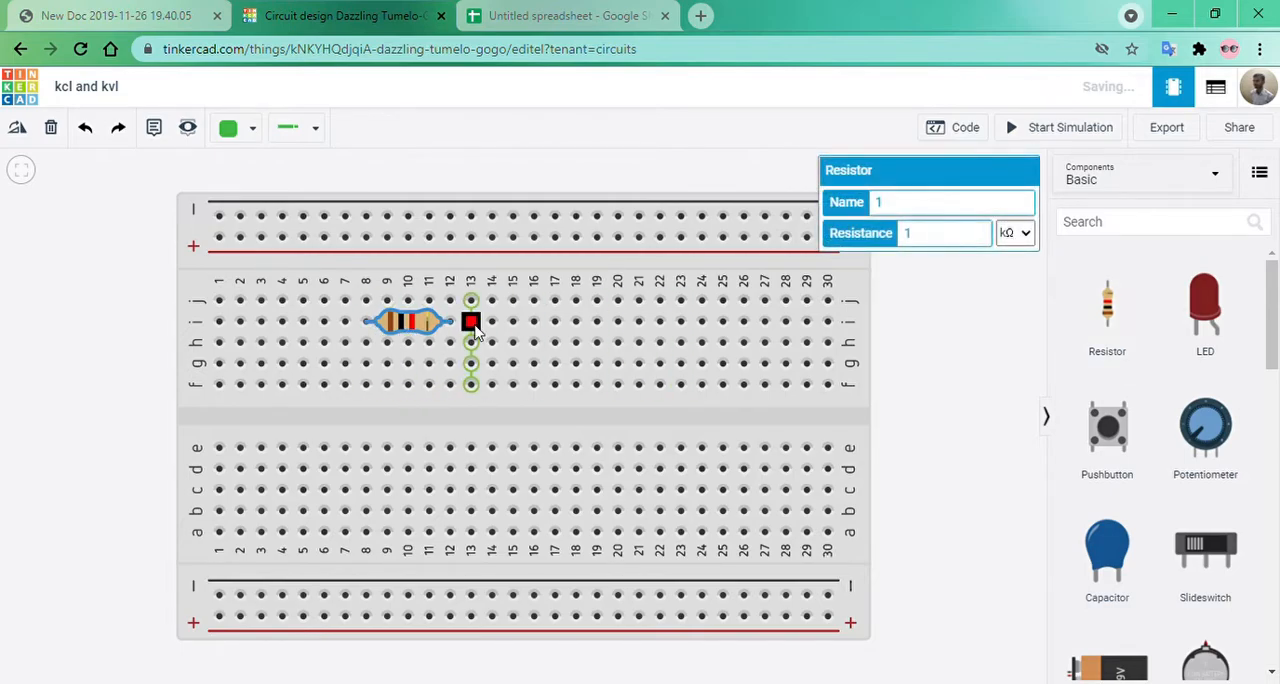
Place a second resistor horizontally in breadboard row h, spanning columns 12 to 16.
{"action": "left_click", "coordinate": [1172, 229]}
{"action": "left_click", "coordinate": [973, 342]}
{"action": "left_click_drag", "start_coordinate": [1088, 316], "coordinate": [622, 368]}
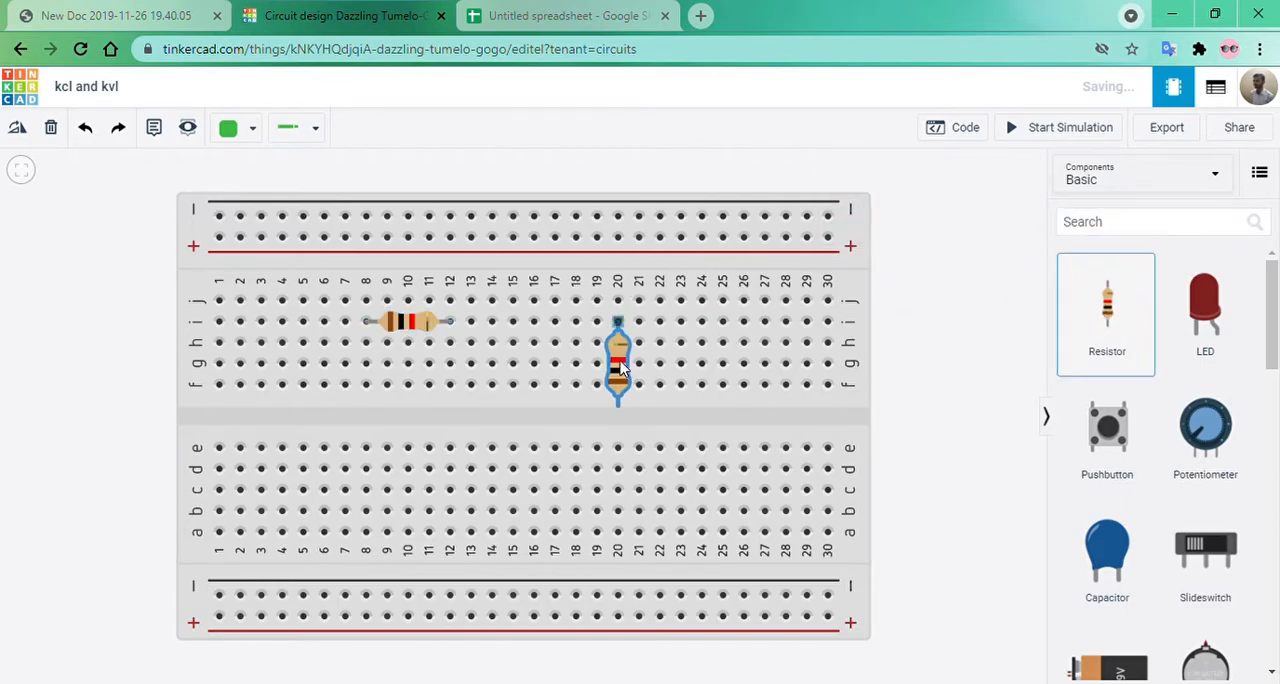
{"action": "key", "text": "r"}
{"action": "key", "text": "r"}
{"action": "left_click_drag", "start_coordinate": [620, 367], "coordinate": [503, 344]}
{"action": "key", "text": "r"}
{"action": "left_click", "coordinate": [993, 364]}
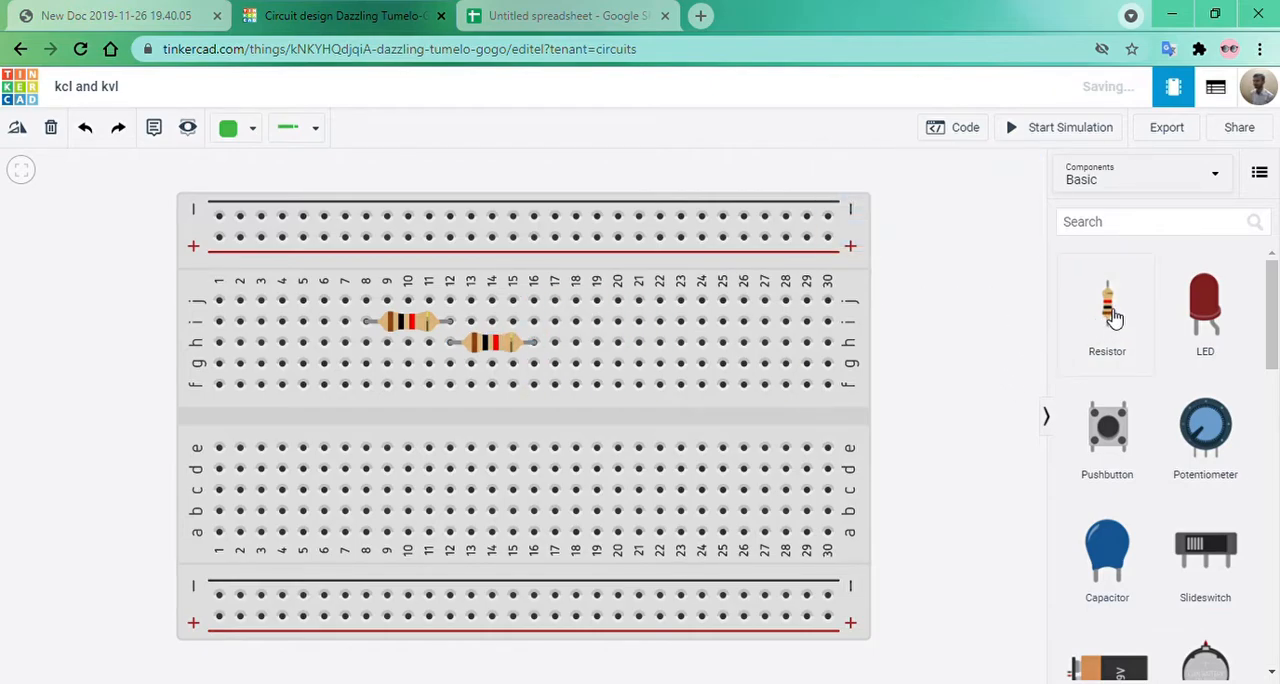
Place a third resistor horizontally in breadboard row i, spanning columns 16 to 20.
{"action": "left_click_drag", "start_coordinate": [1106, 314], "coordinate": [579, 331]}
{"action": "key", "text": "r"}
{"action": "key", "text": "r"}
{"action": "key", "text": "r"}
{"action": "left_click", "coordinate": [905, 333]}
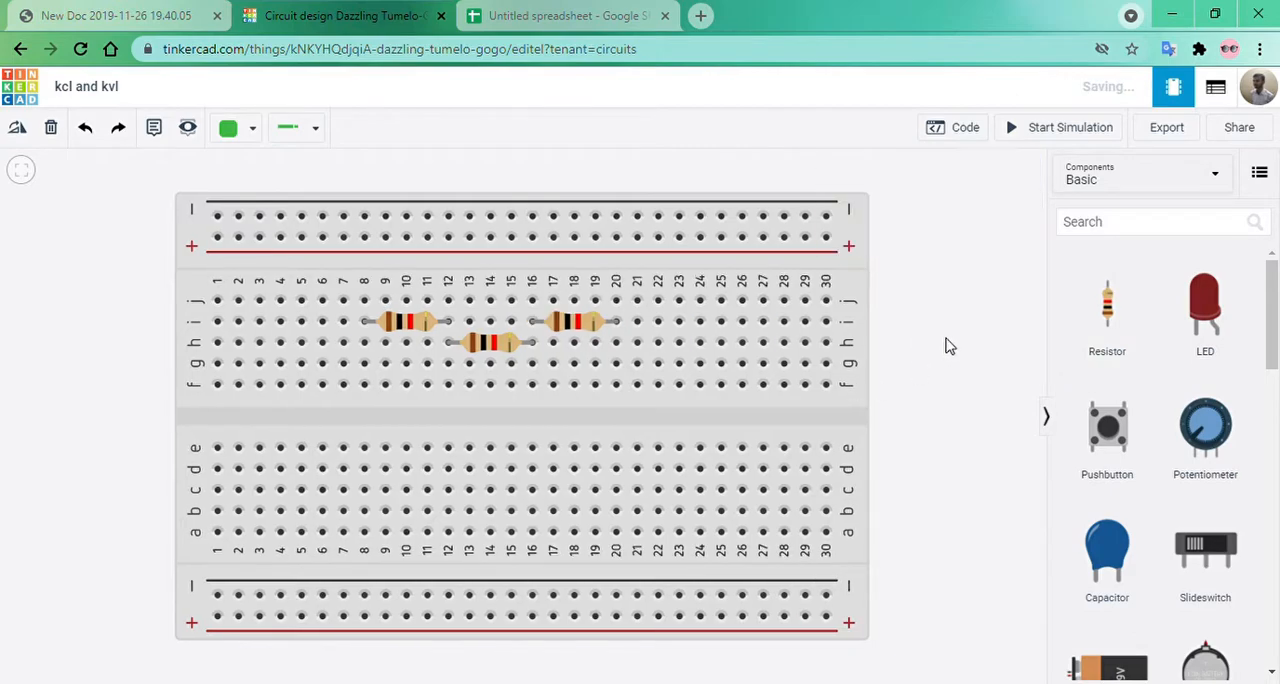
{"action": "left_click_drag", "start_coordinate": [938, 328], "coordinate": [943, 361]}
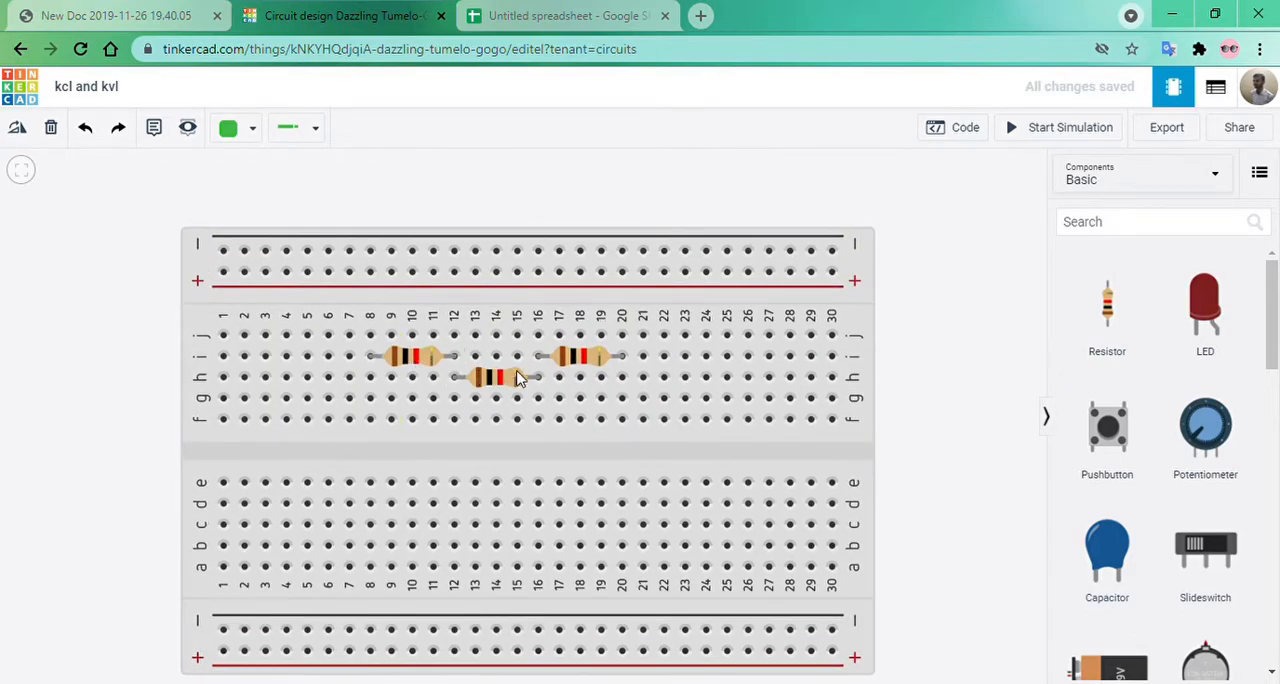
Set the middle resistor's resistance to 2 kΩ and that of the resistor between columns 16 and 20 to 3 kΩ.
{"action": "left_click", "coordinate": [419, 367]}
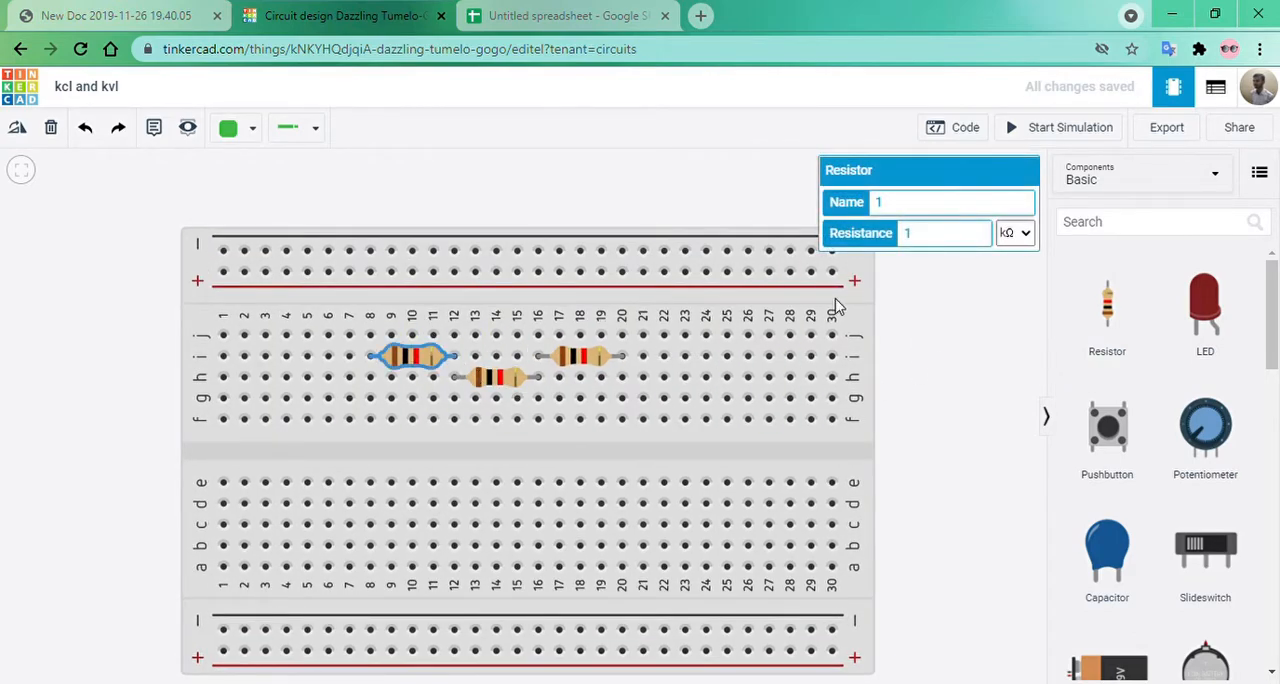
{"action": "left_click", "coordinate": [968, 374]}
{"action": "left_click", "coordinate": [500, 386]}
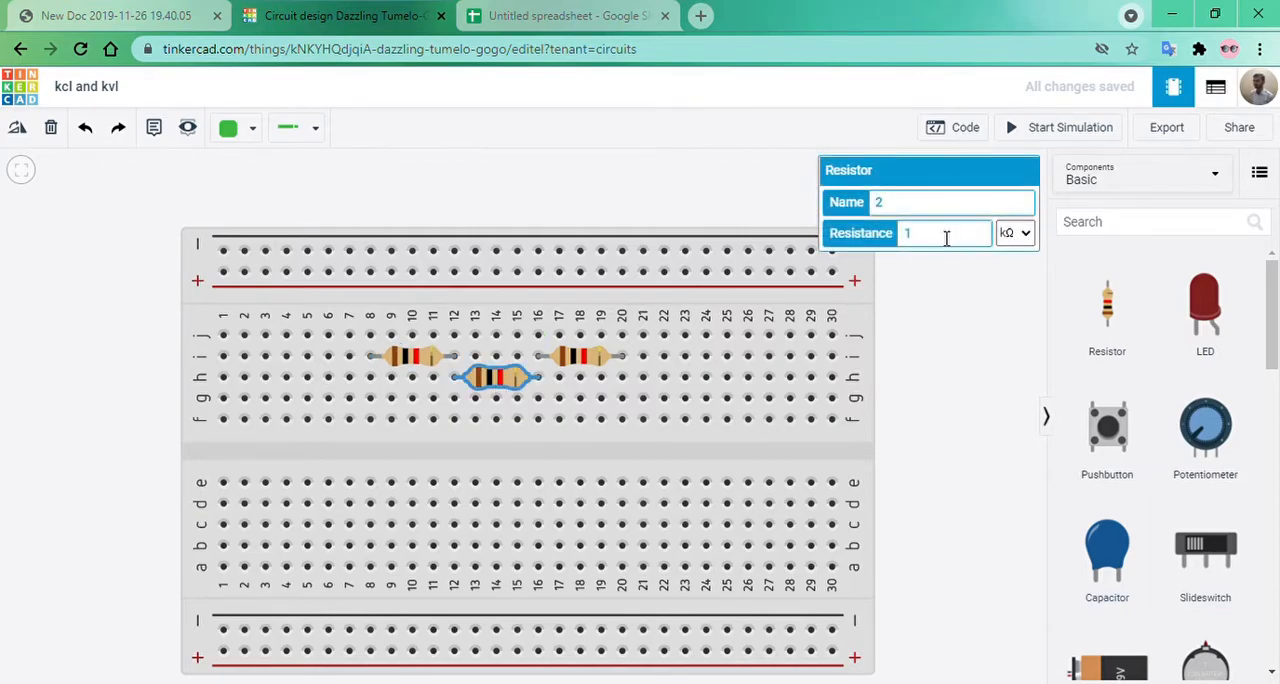
{"action": "left_click", "coordinate": [851, 240]}
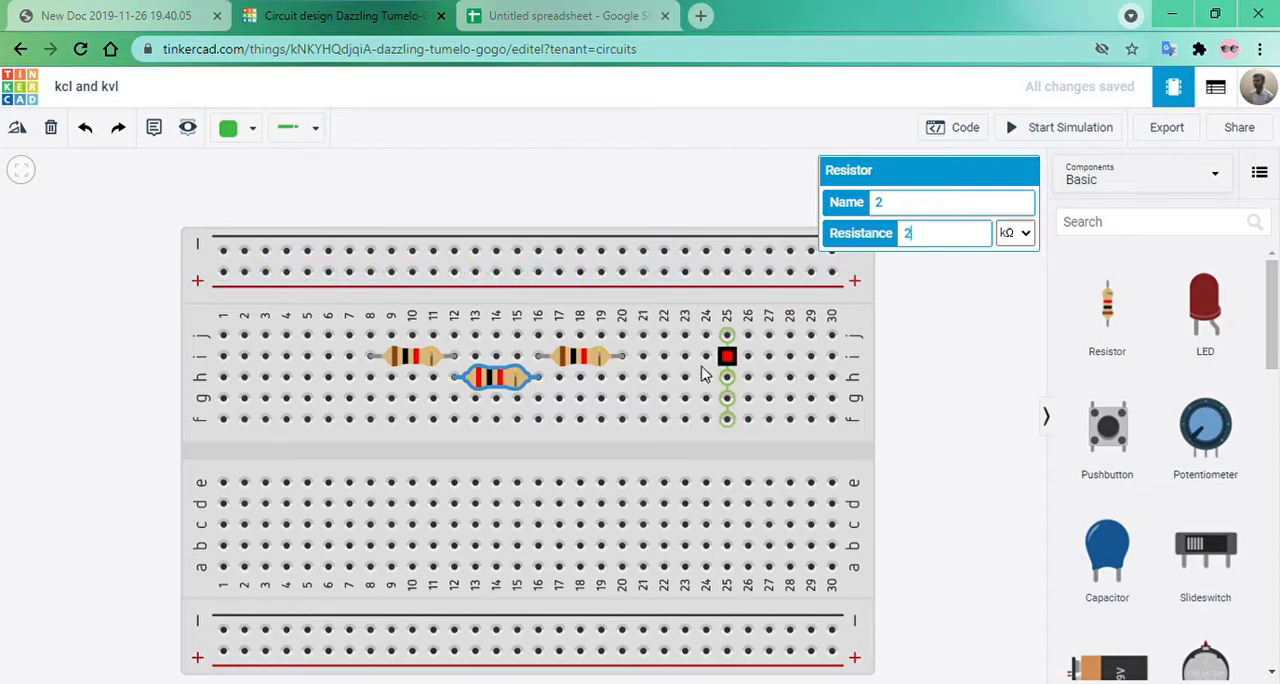
{"action": "left_click", "coordinate": [587, 358]}
{"action": "double_click", "coordinate": [906, 234]}
{"action": "type", "text": "3"}
{"action": "left_click", "coordinate": [967, 363]}
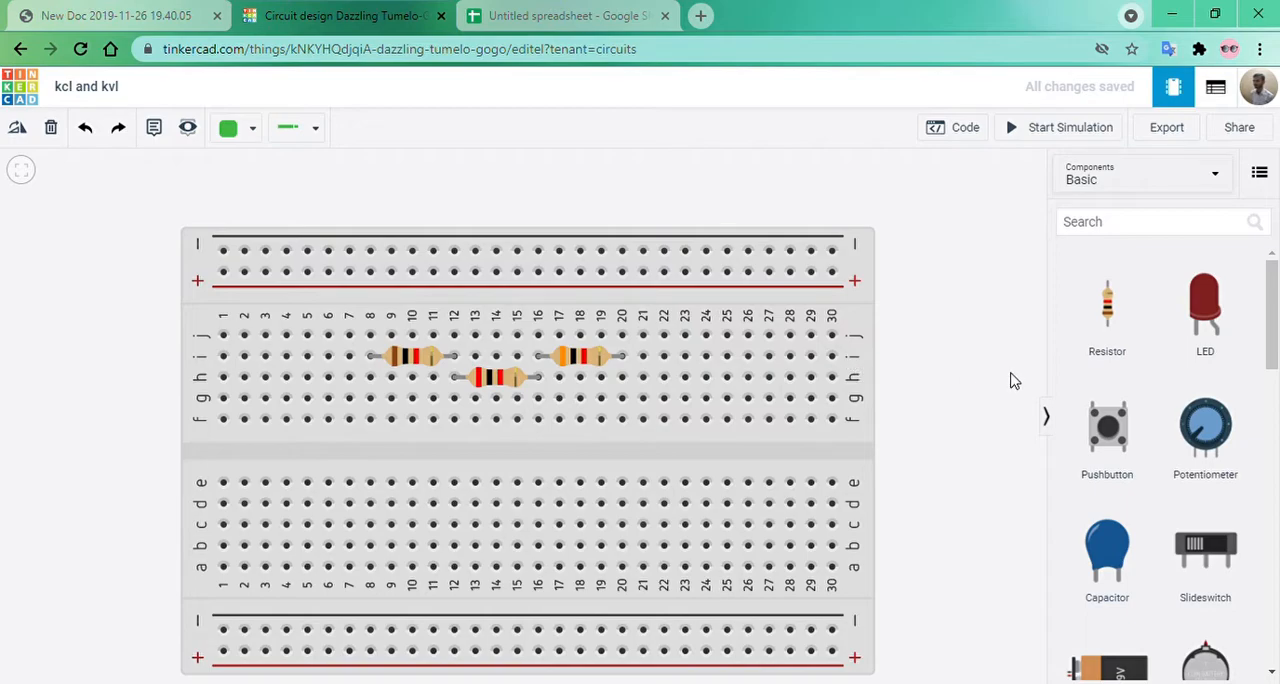
Search the components for "power supp" and place a Power Supply over the breadboard's left edge.
{"action": "left_click", "coordinate": [1122, 233]}
{"action": "type", "text": "power "}
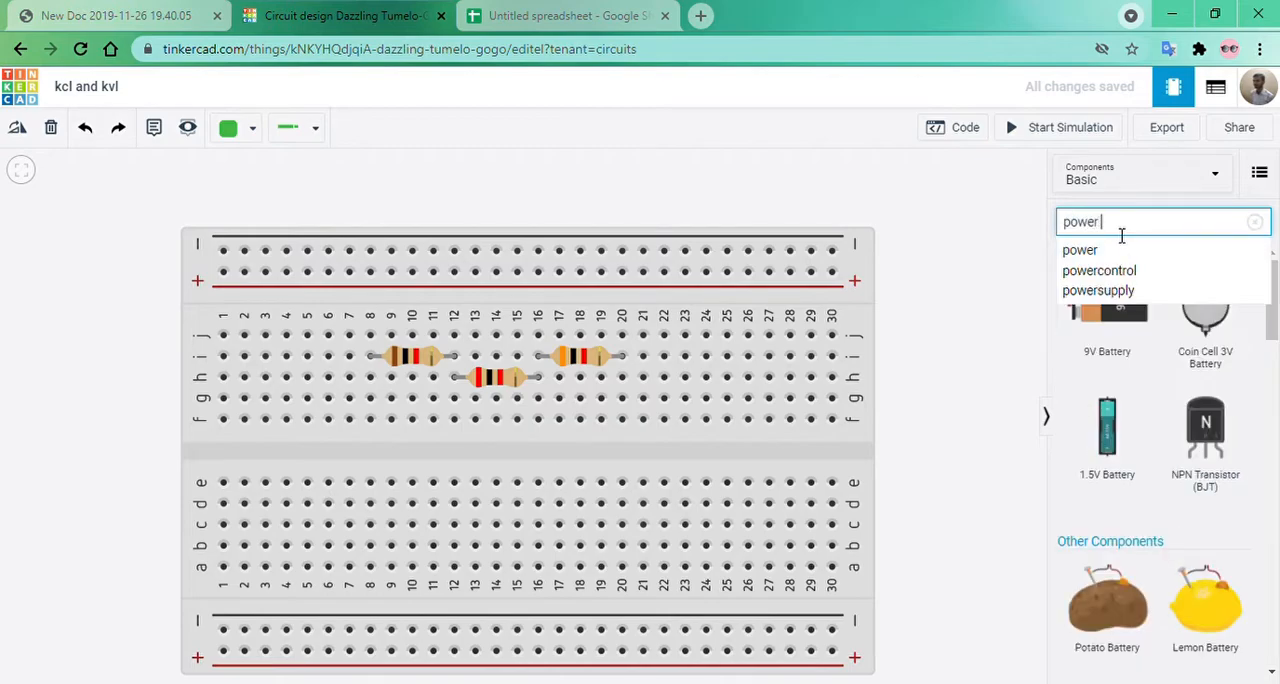
{"action": "type", "text": "suppl"}
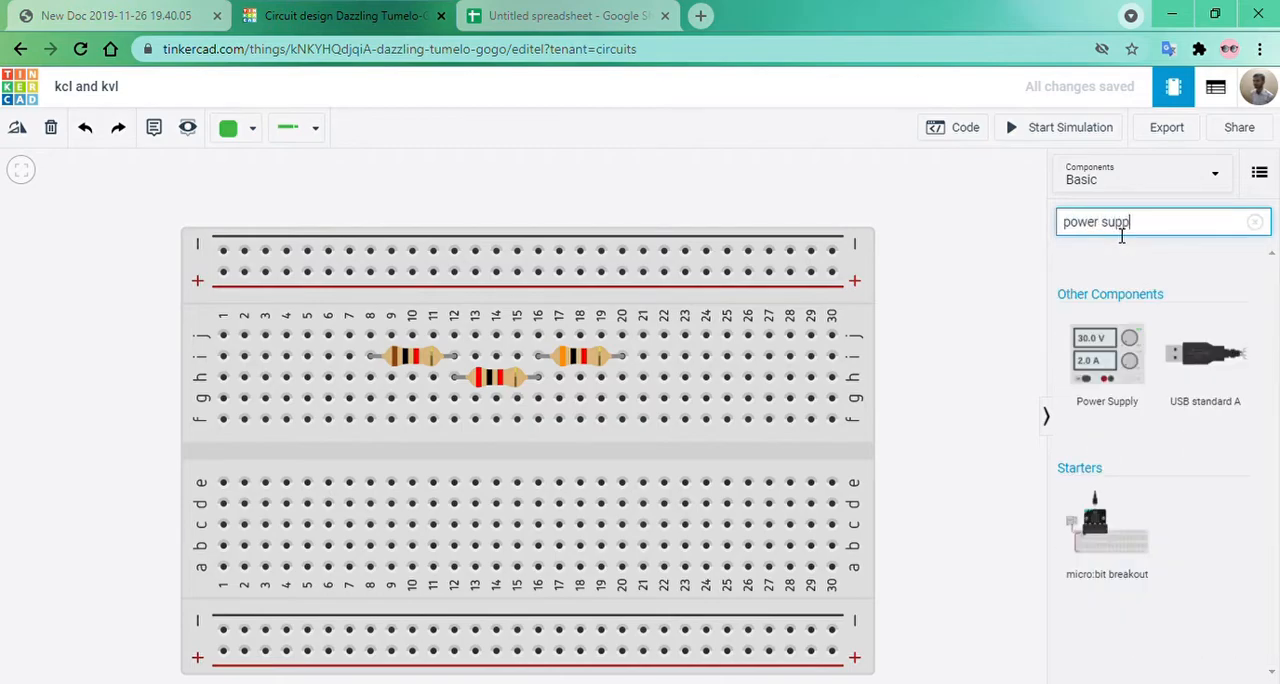
{"action": "left_click_drag", "start_coordinate": [1107, 360], "coordinate": [199, 432]}
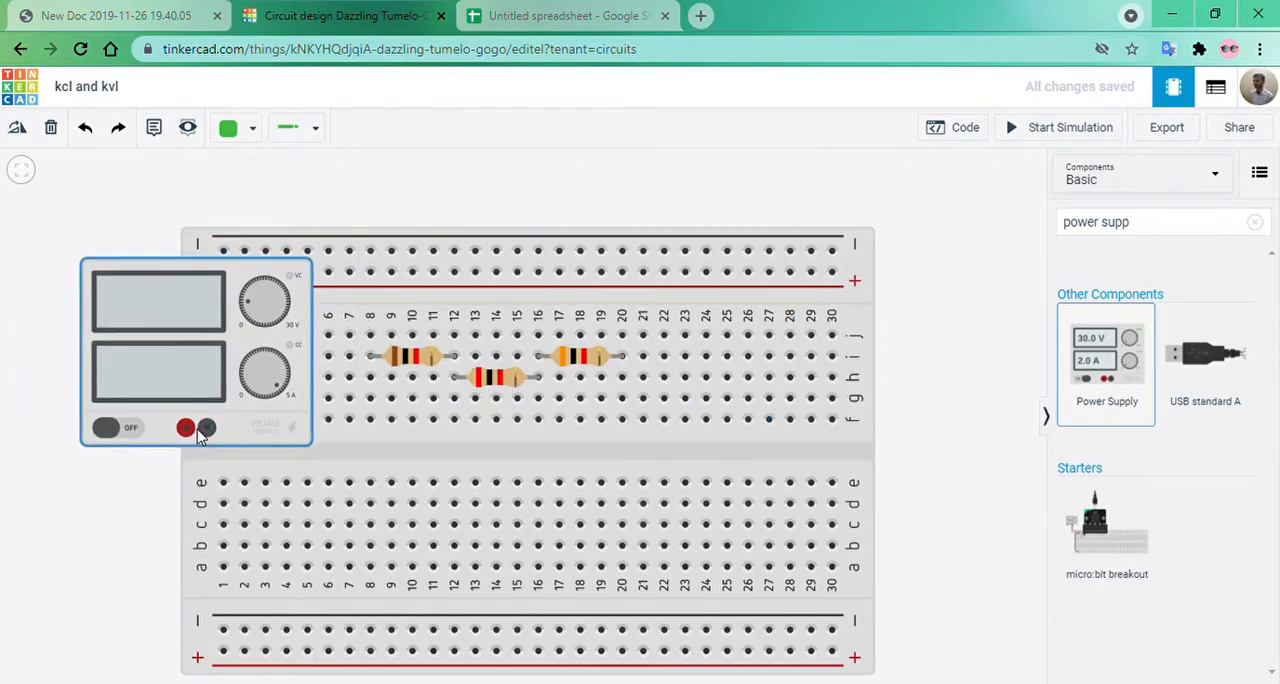
{"action": "left_click", "coordinate": [117, 491]}
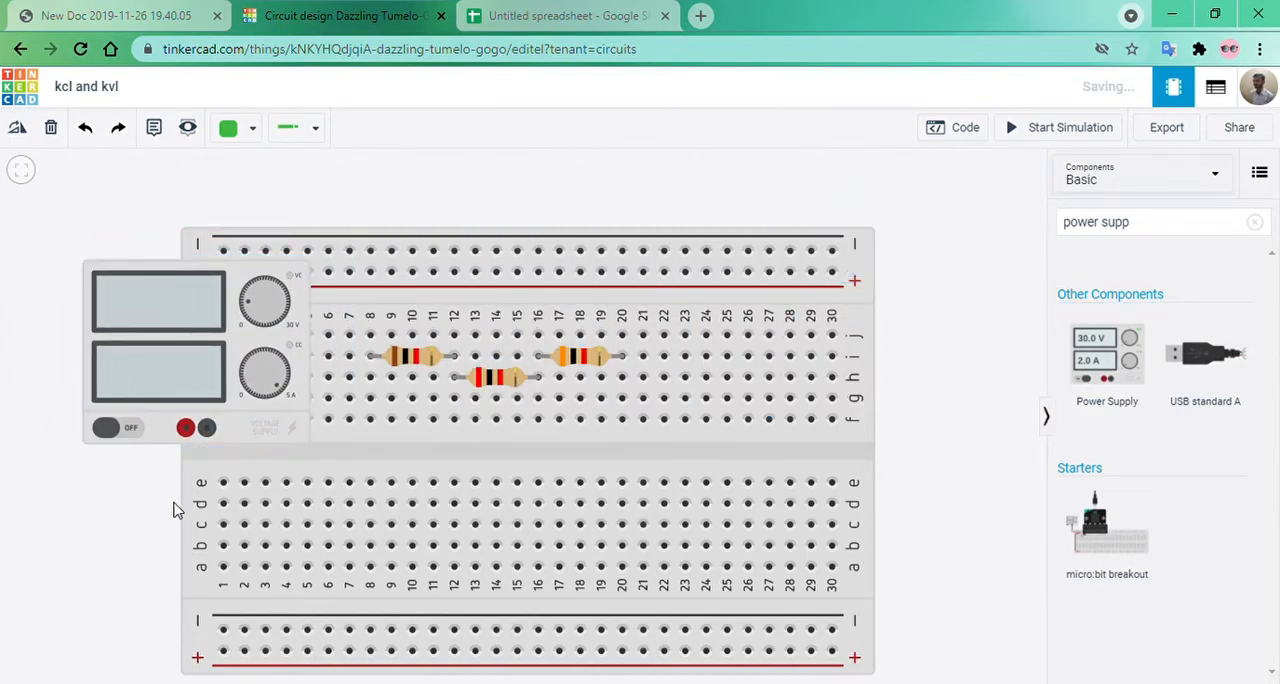
Wire the Power Supply's red positive terminal to breadboard hole f8, routing the wire along the centre gap.
{"action": "left_click", "coordinate": [185, 430]}
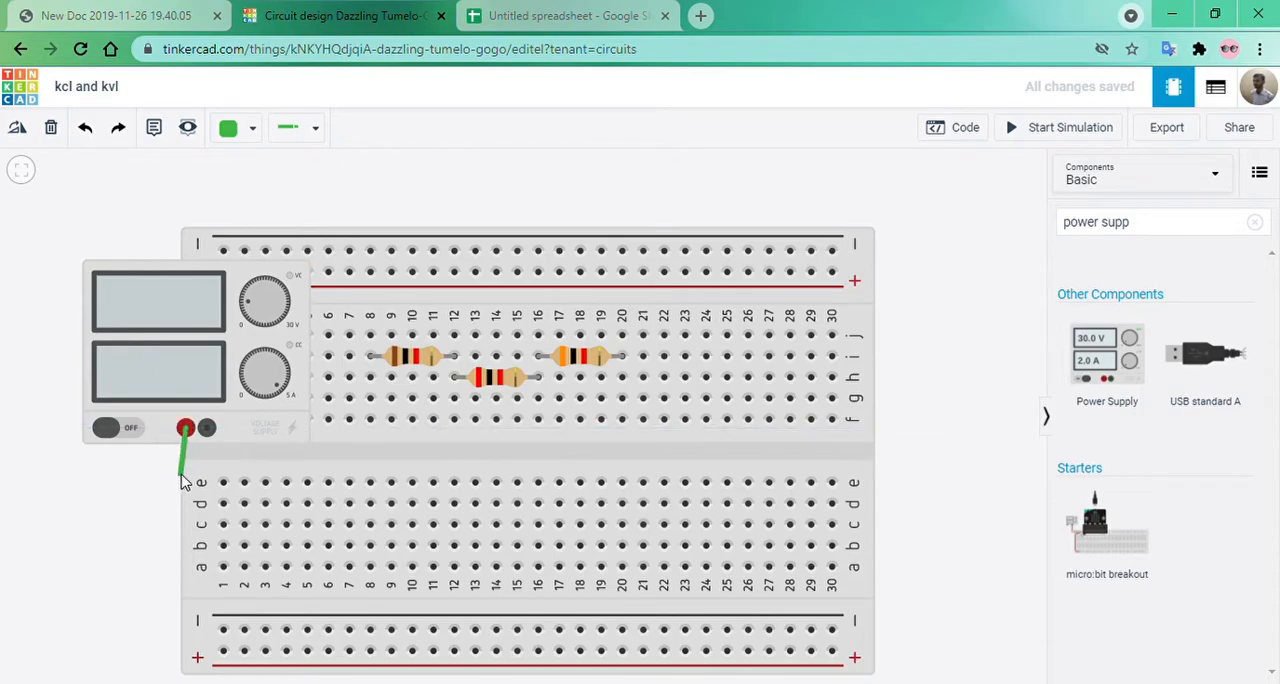
{"action": "left_click", "coordinate": [187, 460]}
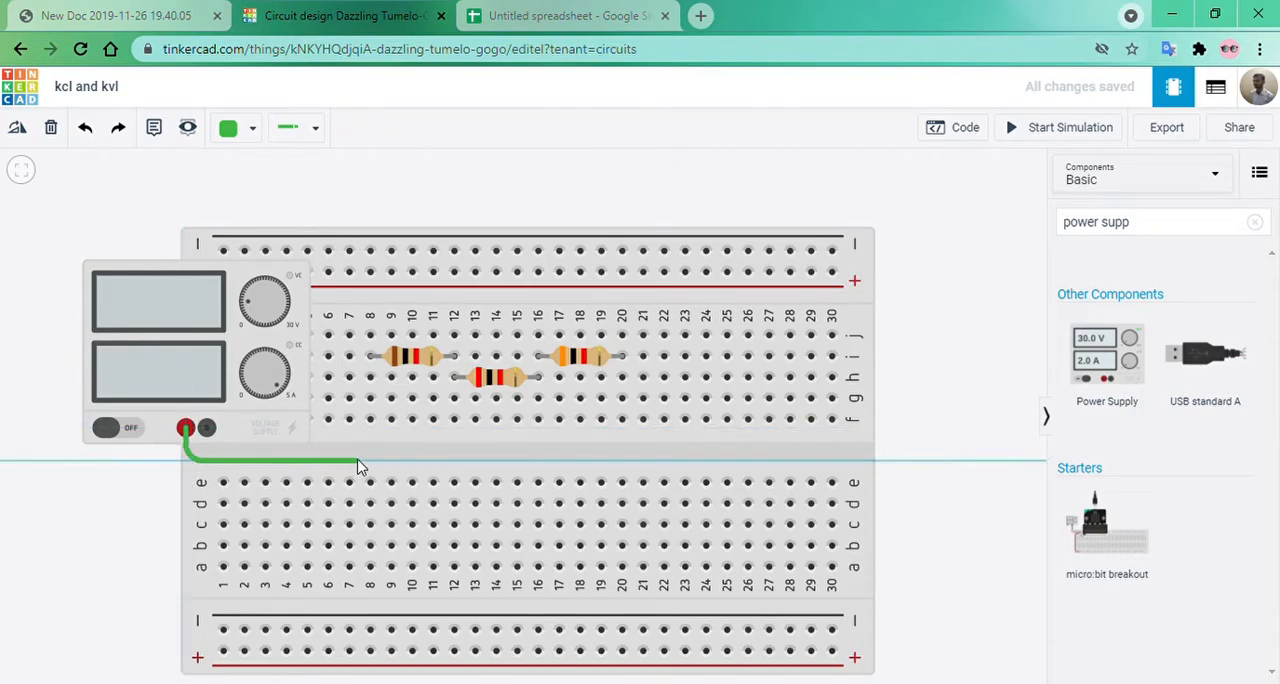
{"action": "left_click", "coordinate": [368, 460]}
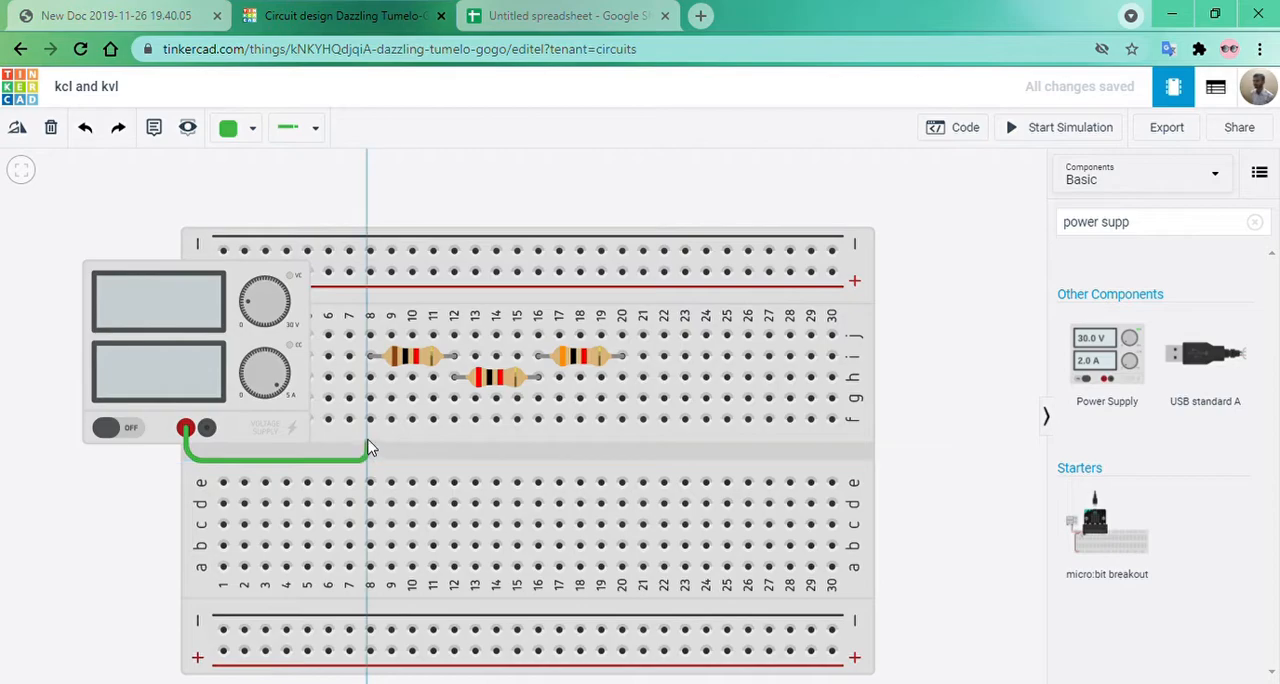
{"action": "left_click", "coordinate": [370, 419]}
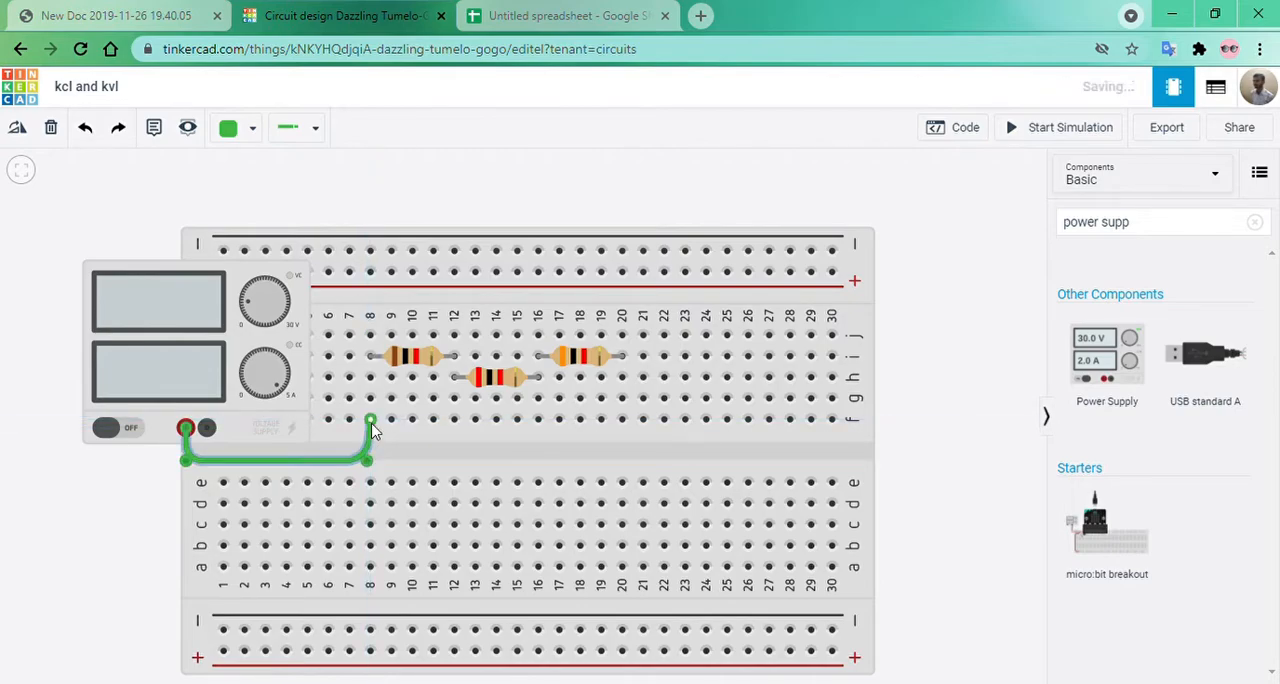
Wire the Power Supply's black negative terminal to breadboard hole f20, routing the wire along the centre gap.
{"action": "left_click", "coordinate": [207, 429]}
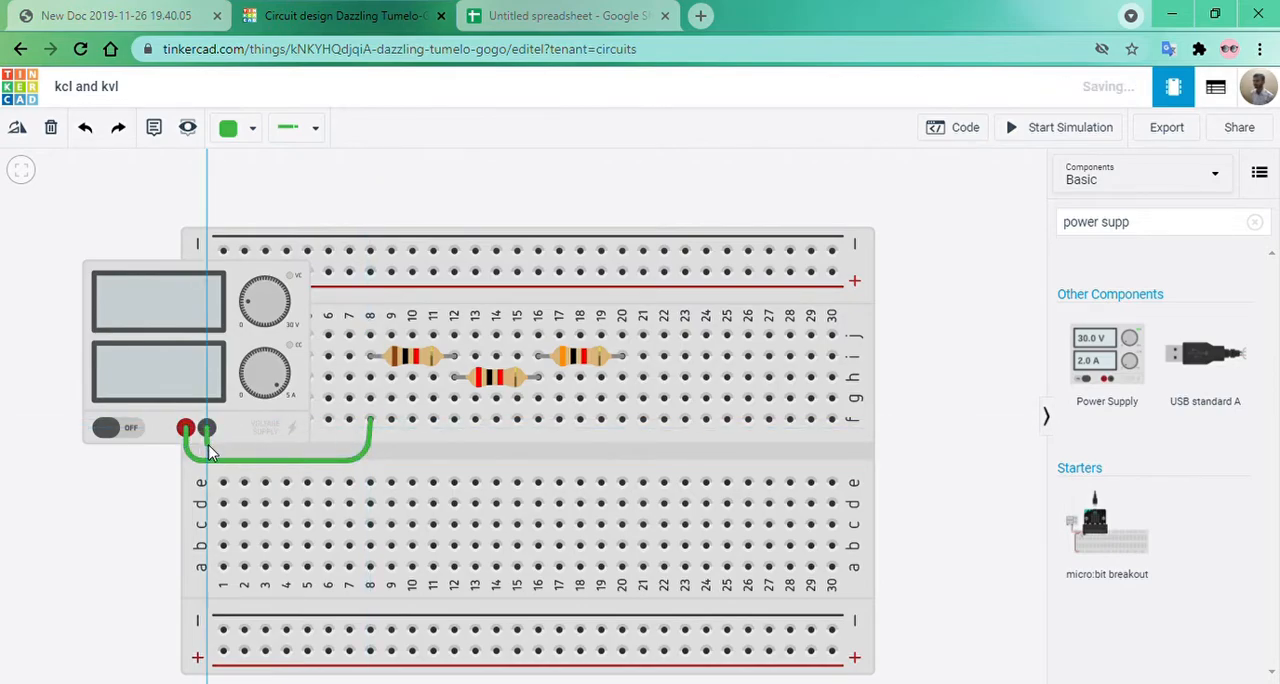
{"action": "left_click", "coordinate": [207, 447]}
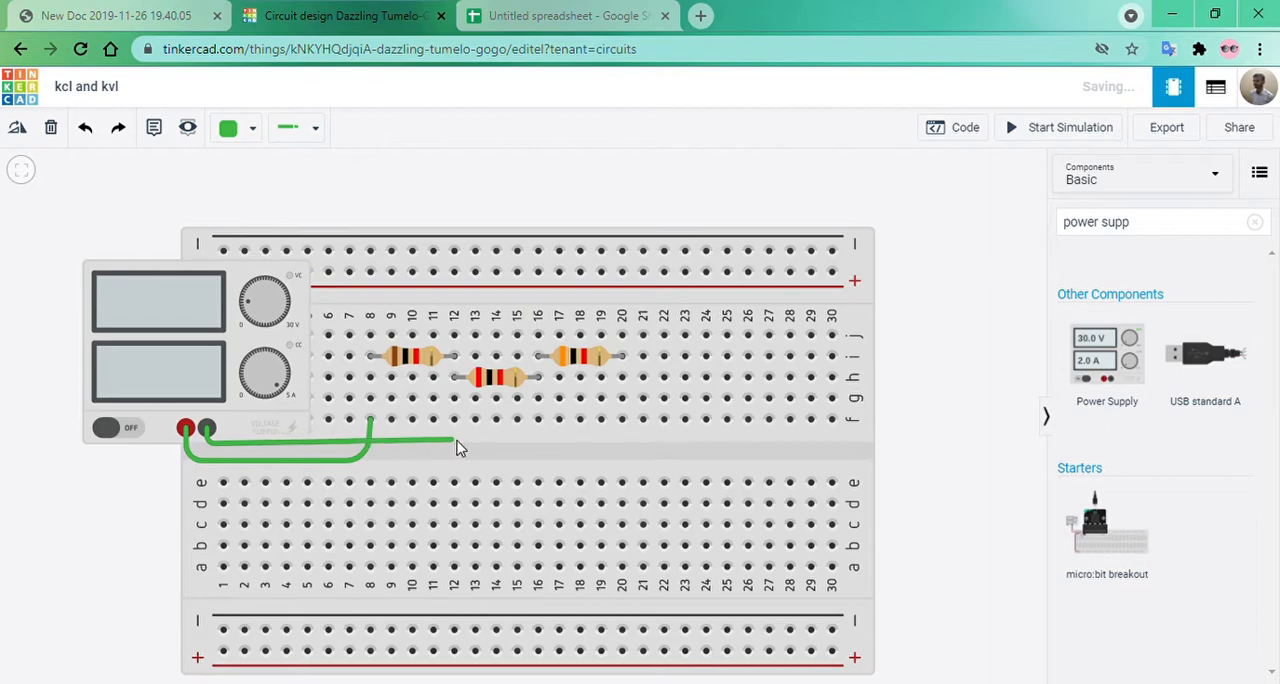
{"action": "left_click", "coordinate": [625, 444]}
{"action": "left_click", "coordinate": [621, 421]}
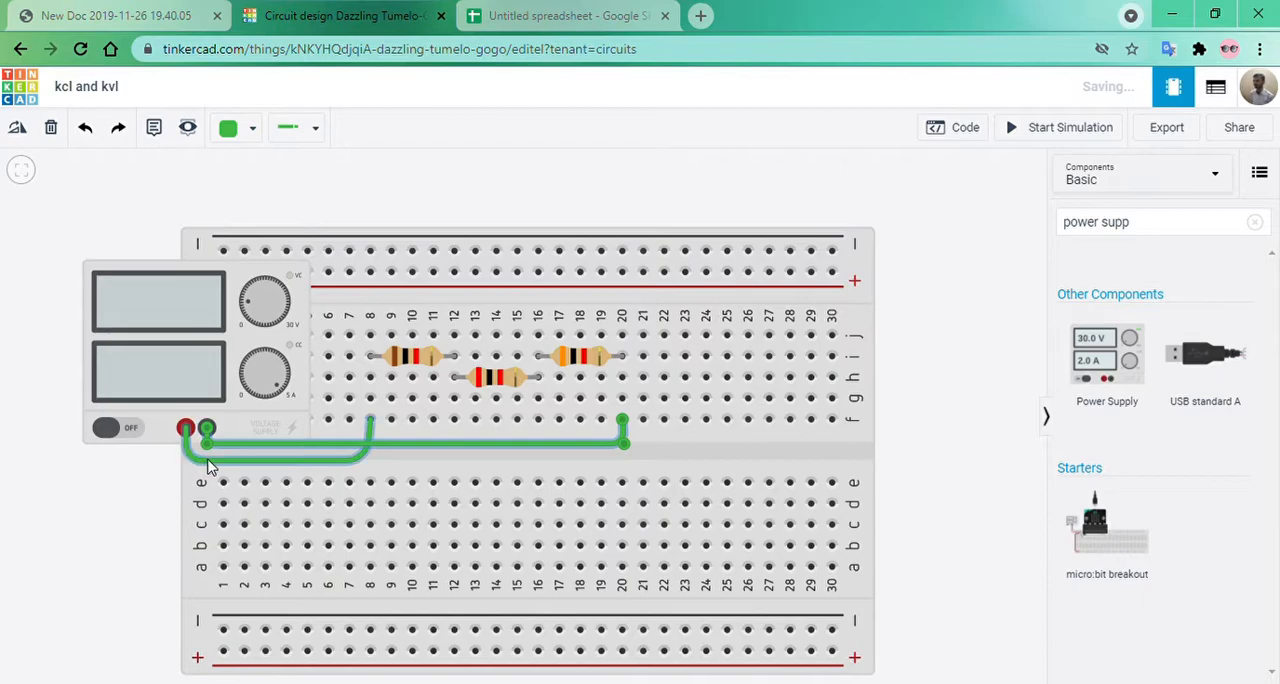
Colour the Power Supply's negative wire black and its positive wire red.
{"action": "left_click", "coordinate": [248, 128]}
{"action": "left_click", "coordinate": [246, 181]}
{"action": "left_click", "coordinate": [273, 459]}
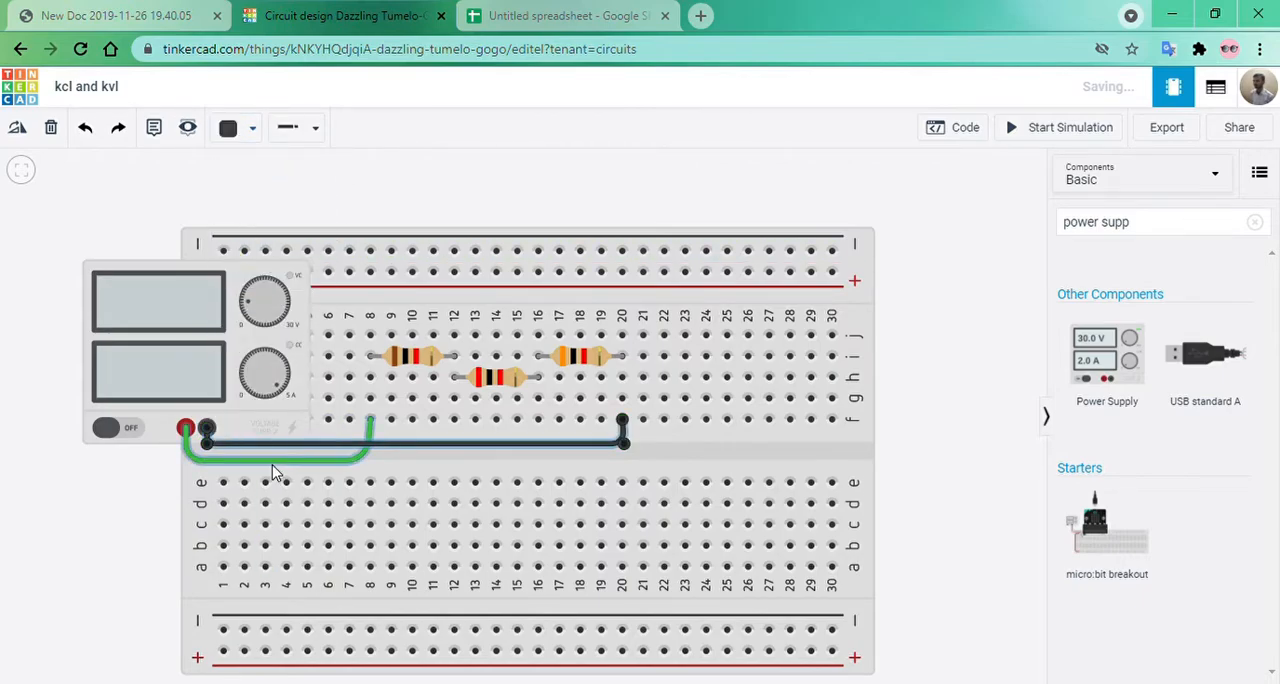
{"action": "left_click", "coordinate": [240, 132]}
{"action": "left_click", "coordinate": [252, 215]}
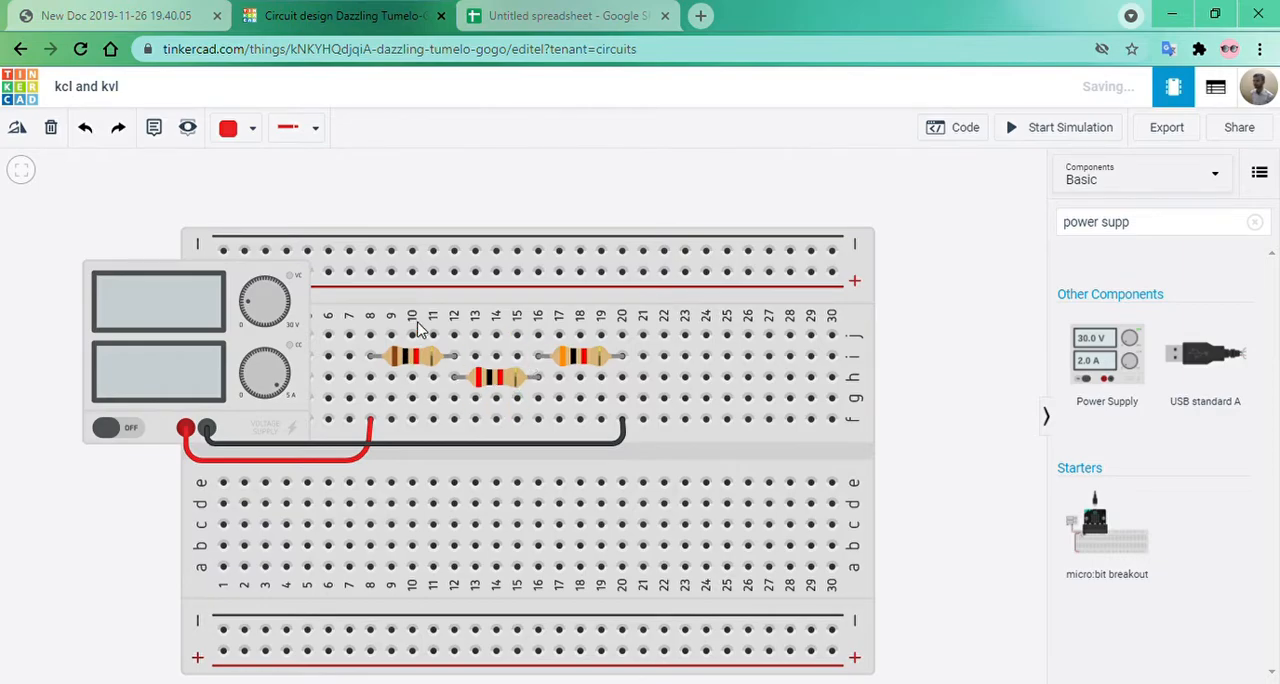
Inspect the three resistors in turn to check their resistance values.
{"action": "left_click", "coordinate": [418, 360]}
{"action": "left_click", "coordinate": [495, 376]}
{"action": "left_click", "coordinate": [578, 362]}
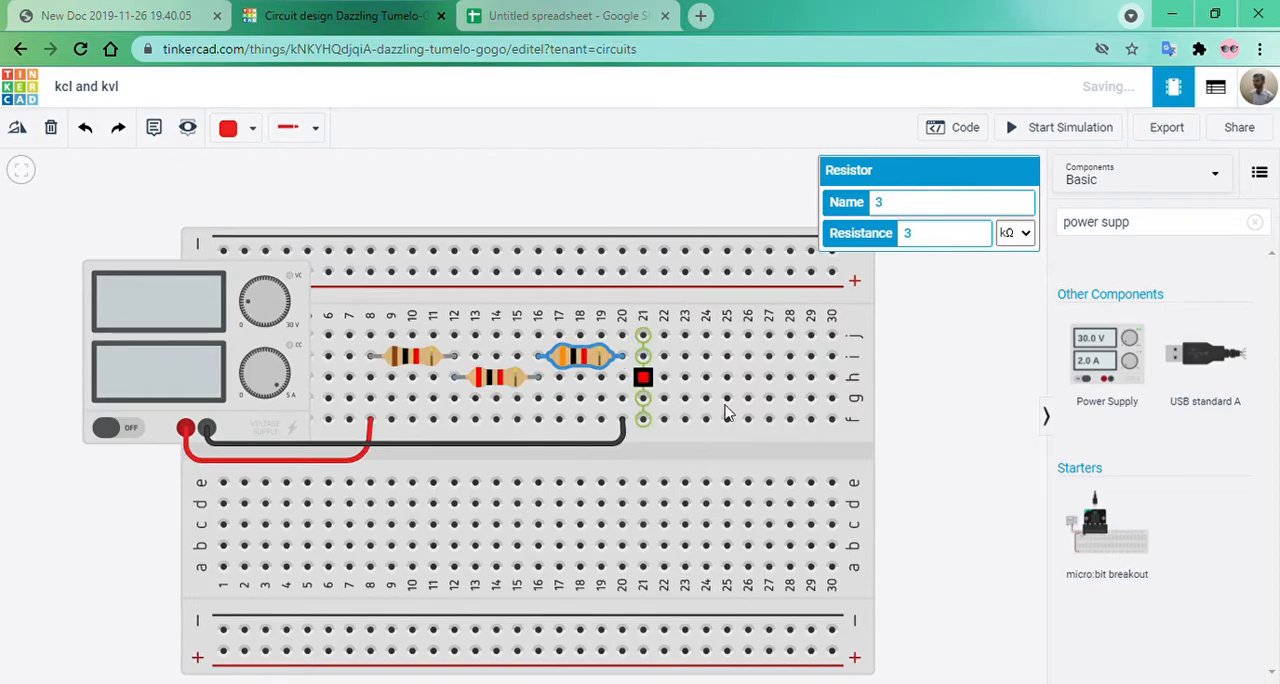
{"action": "left_click", "coordinate": [975, 418]}
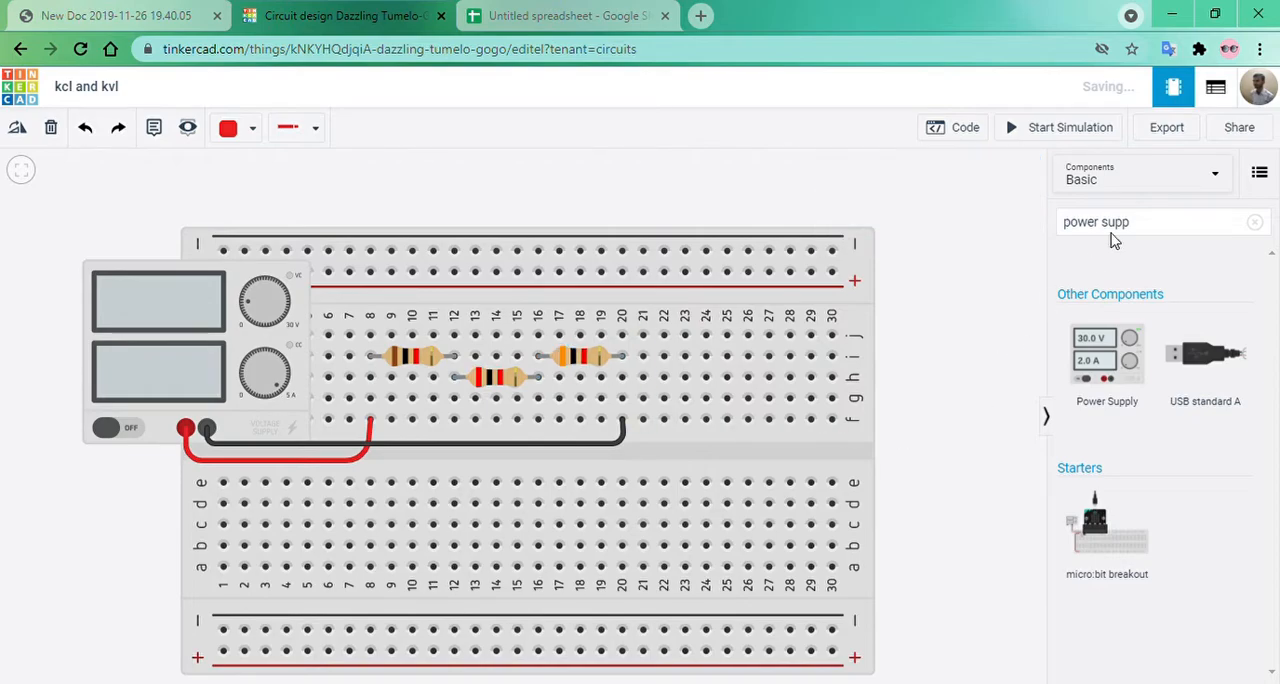
Search the components for "mult" and place three Multimeters side by side across the breadboard's upper edge.
{"action": "left_click", "coordinate": [1254, 223]}
{"action": "left_click", "coordinate": [1172, 234]}
{"action": "type", "text": "mult"}
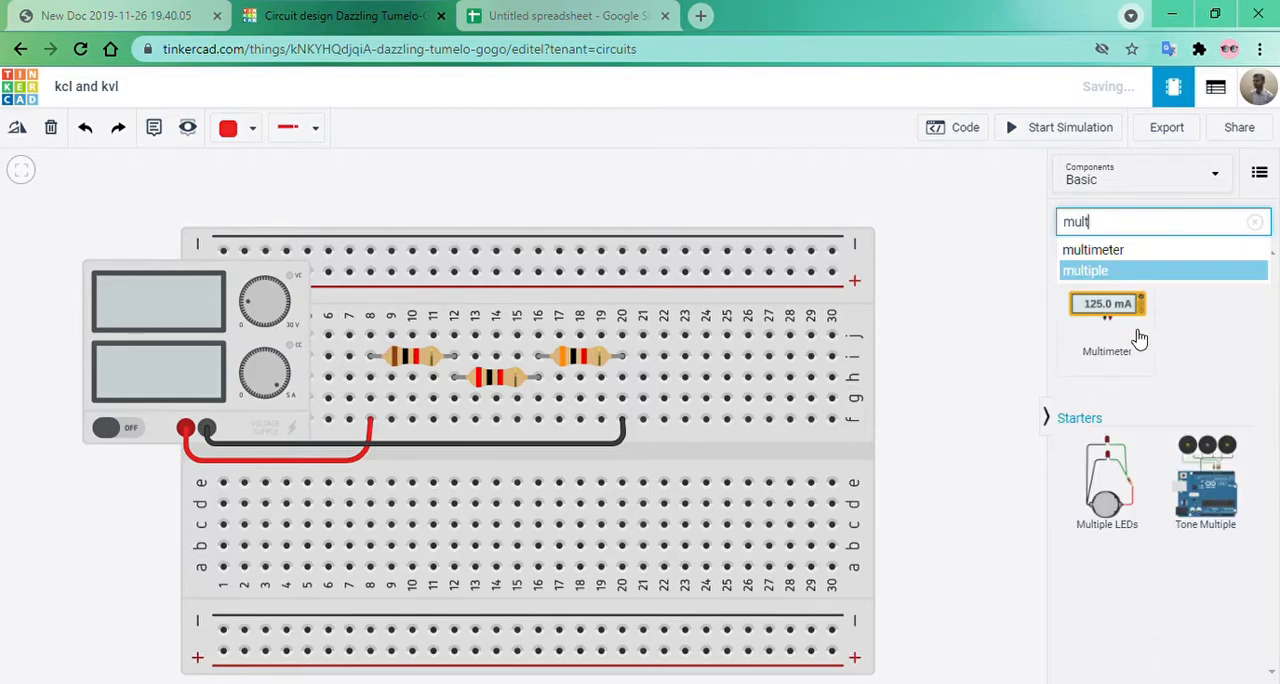
{"action": "left_click_drag", "start_coordinate": [1139, 340], "coordinate": [386, 301]}
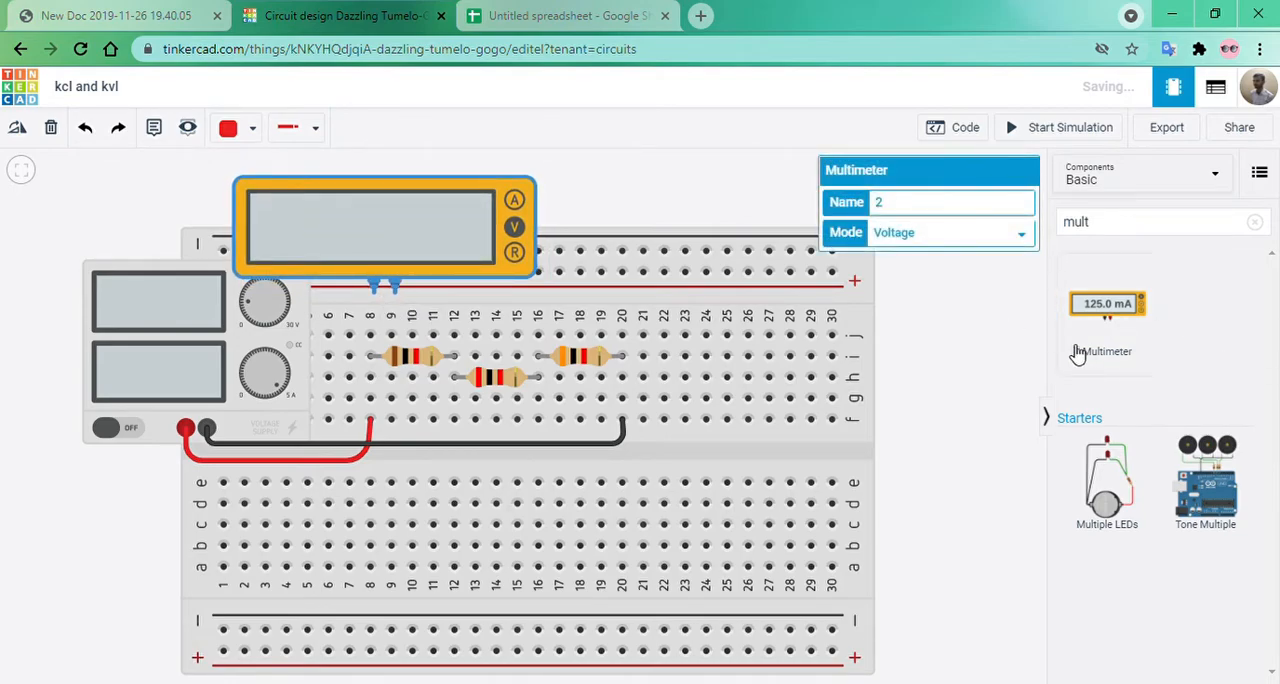
{"action": "left_click_drag", "start_coordinate": [1117, 314], "coordinate": [705, 290]}
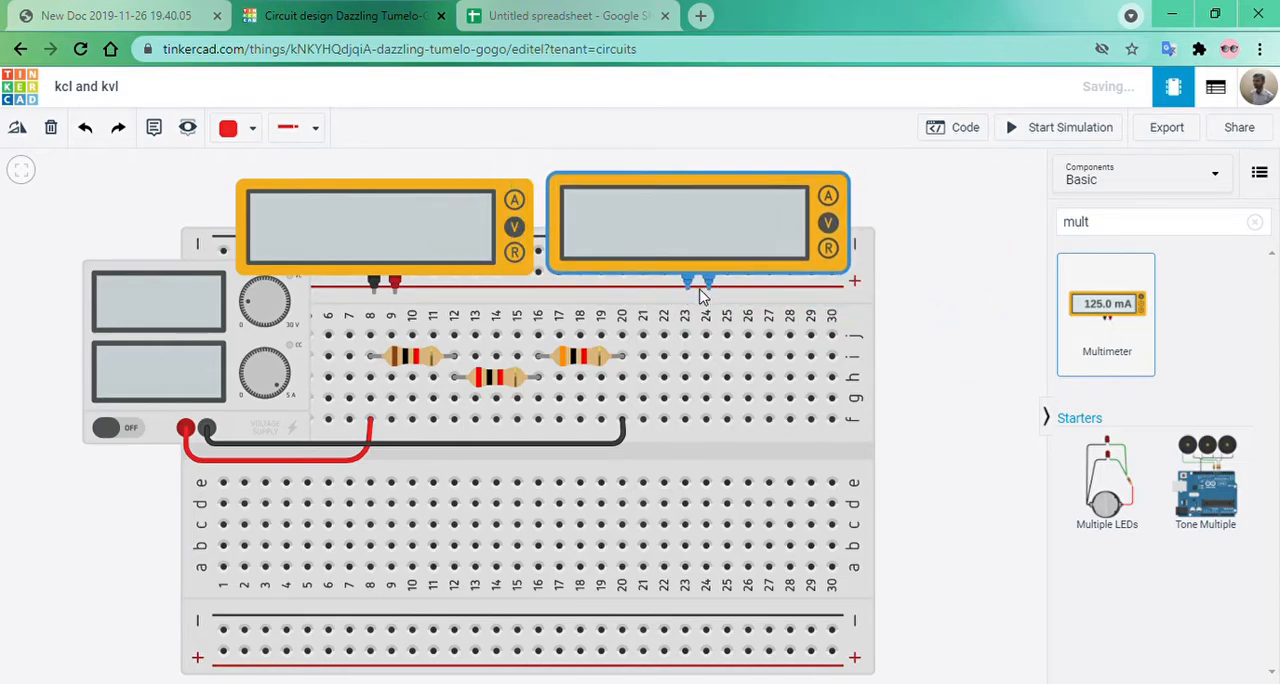
{"action": "left_click_drag", "start_coordinate": [1125, 322], "coordinate": [1010, 302]}
{"action": "left_click", "coordinate": [983, 392]}
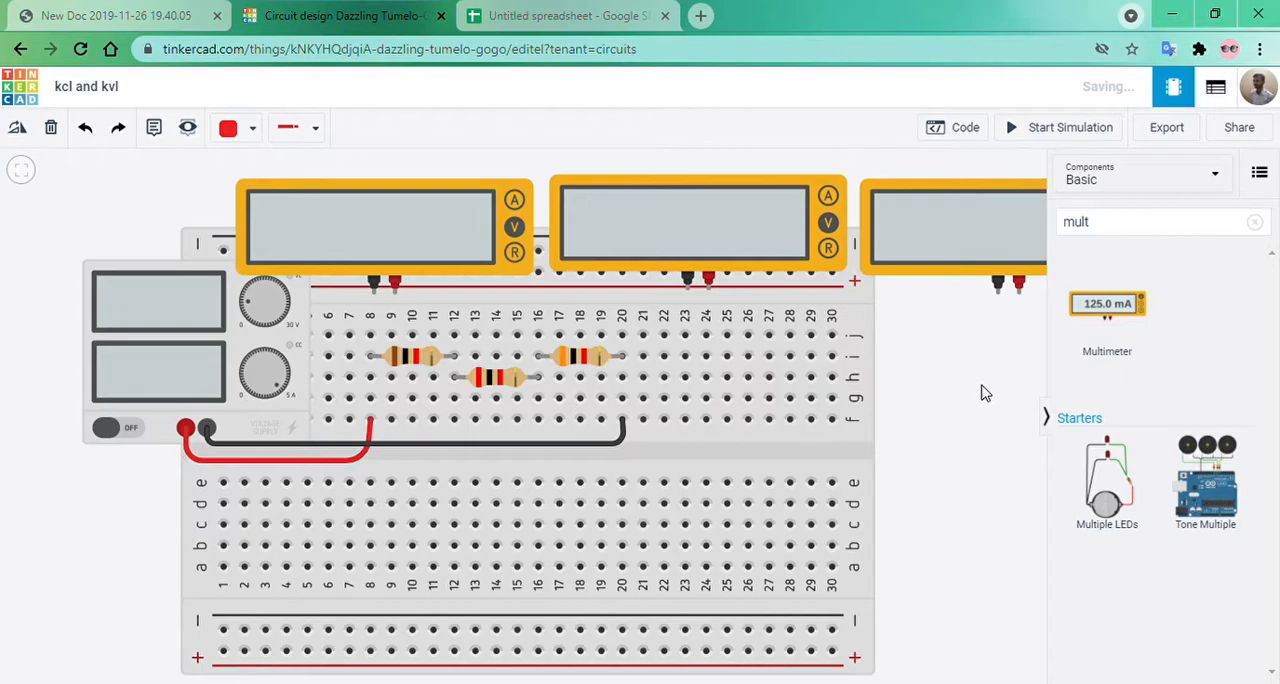
{"action": "left_click", "coordinate": [21, 170]}
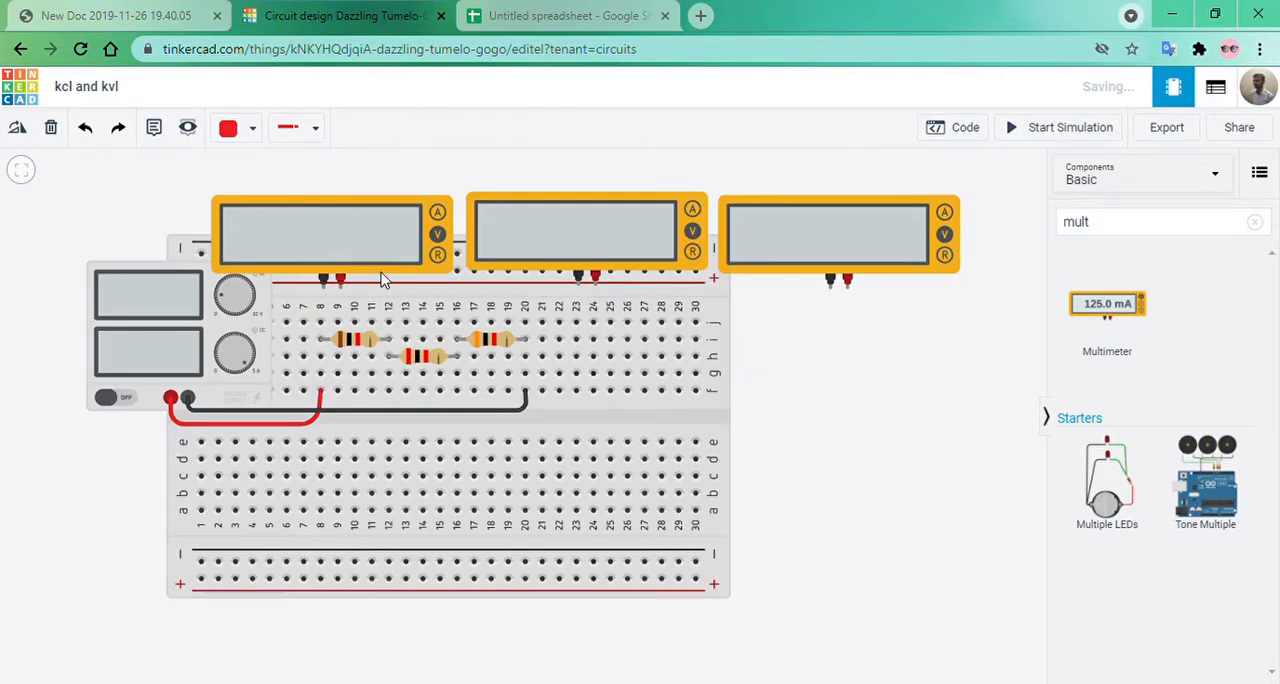
Wire the first multimeter's negative terminal to breadboard hole j12 and colour the wire black.
{"action": "left_click", "coordinate": [323, 287]}
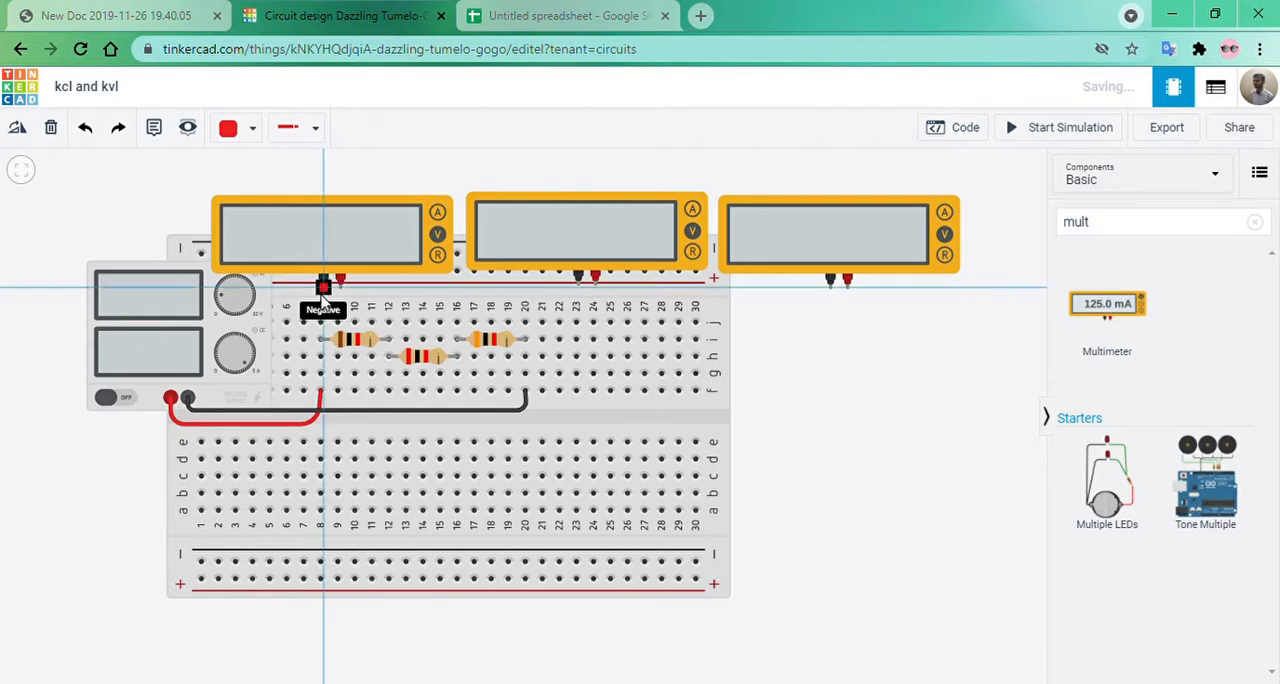
{"action": "left_click", "coordinate": [389, 323]}
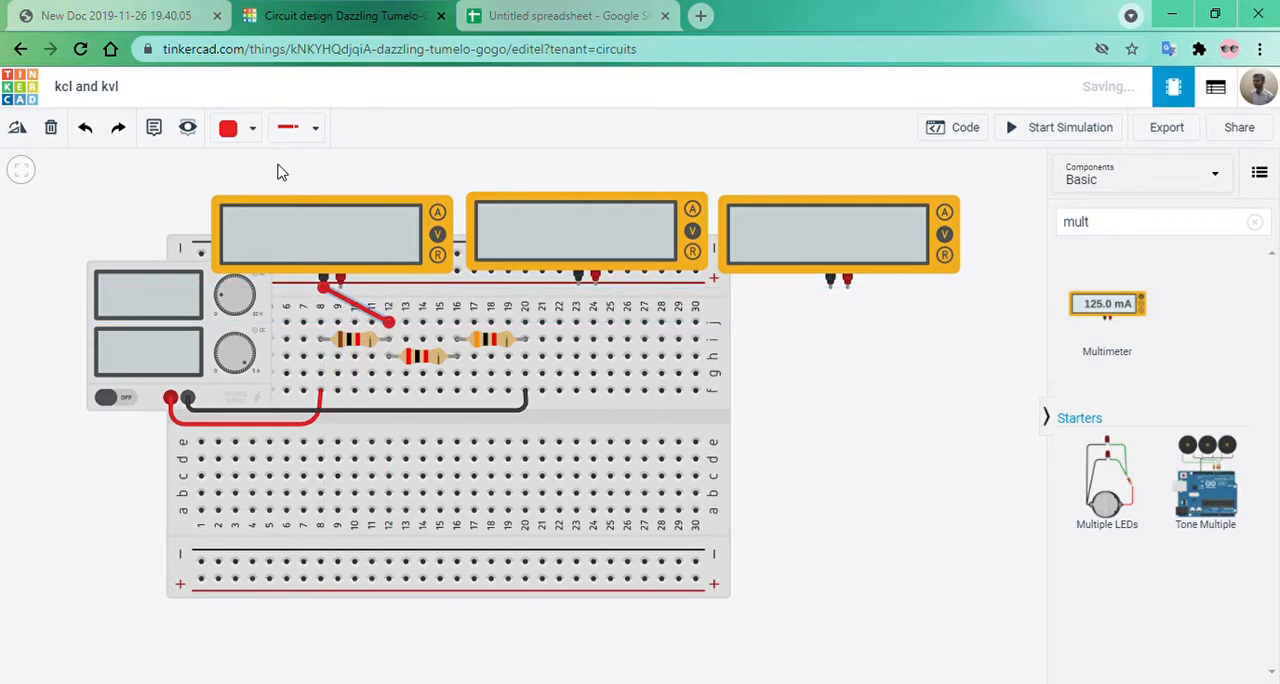
{"action": "left_click", "coordinate": [229, 128]}
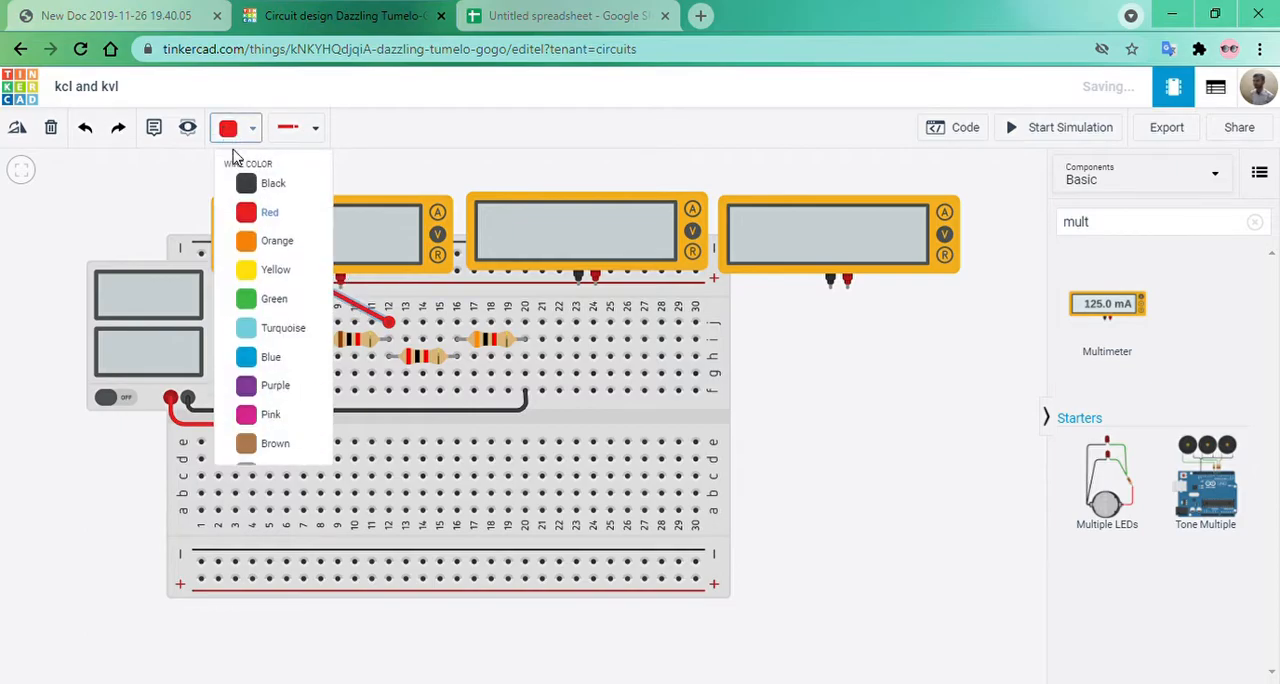
{"action": "left_click", "coordinate": [265, 188]}
{"action": "left_click", "coordinate": [976, 467]}
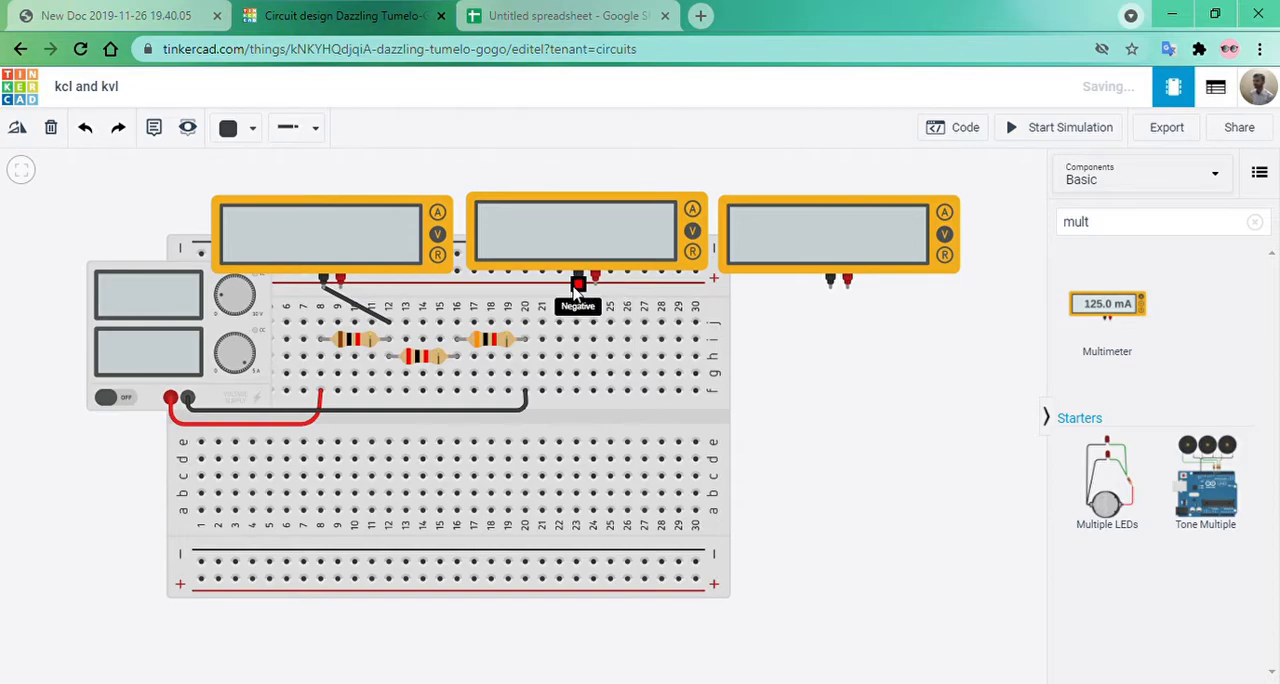
Wire the second multimeter's negative terminal to hole j16 and the third multimeter's negative terminal to hole j20.
{"action": "left_click", "coordinate": [577, 285]}
{"action": "left_click", "coordinate": [456, 322]}
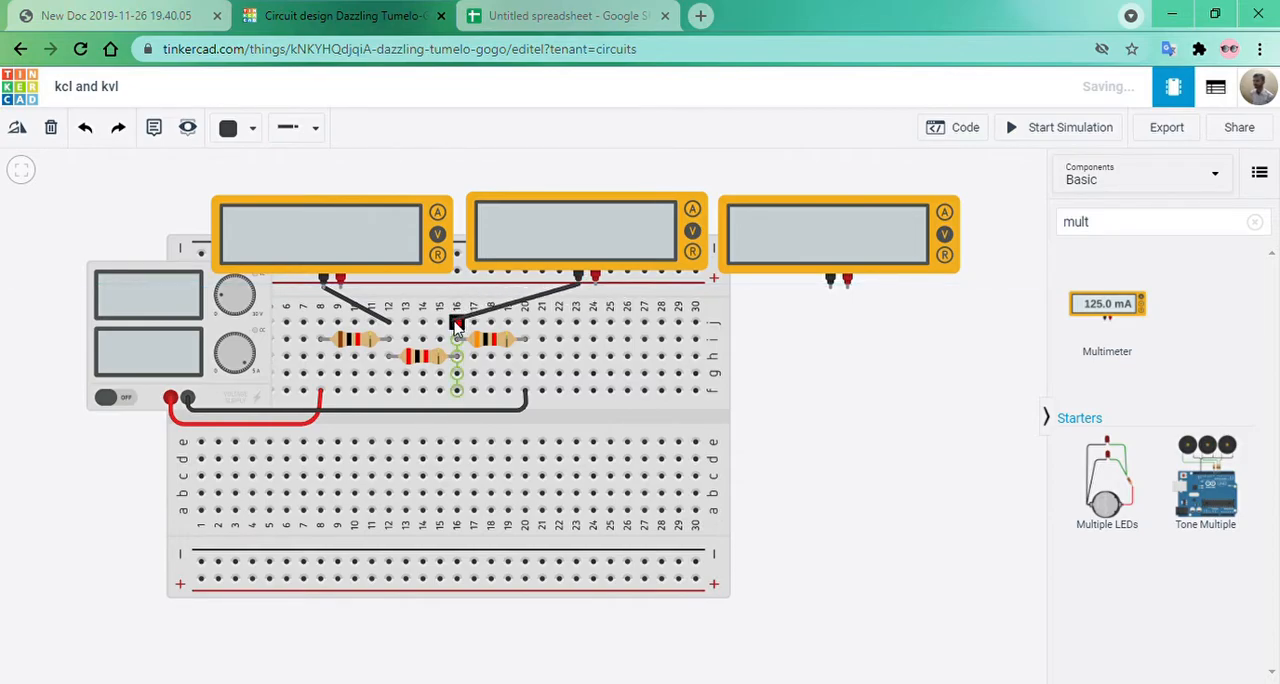
{"action": "left_click", "coordinate": [830, 282]}
{"action": "left_click", "coordinate": [528, 342]}
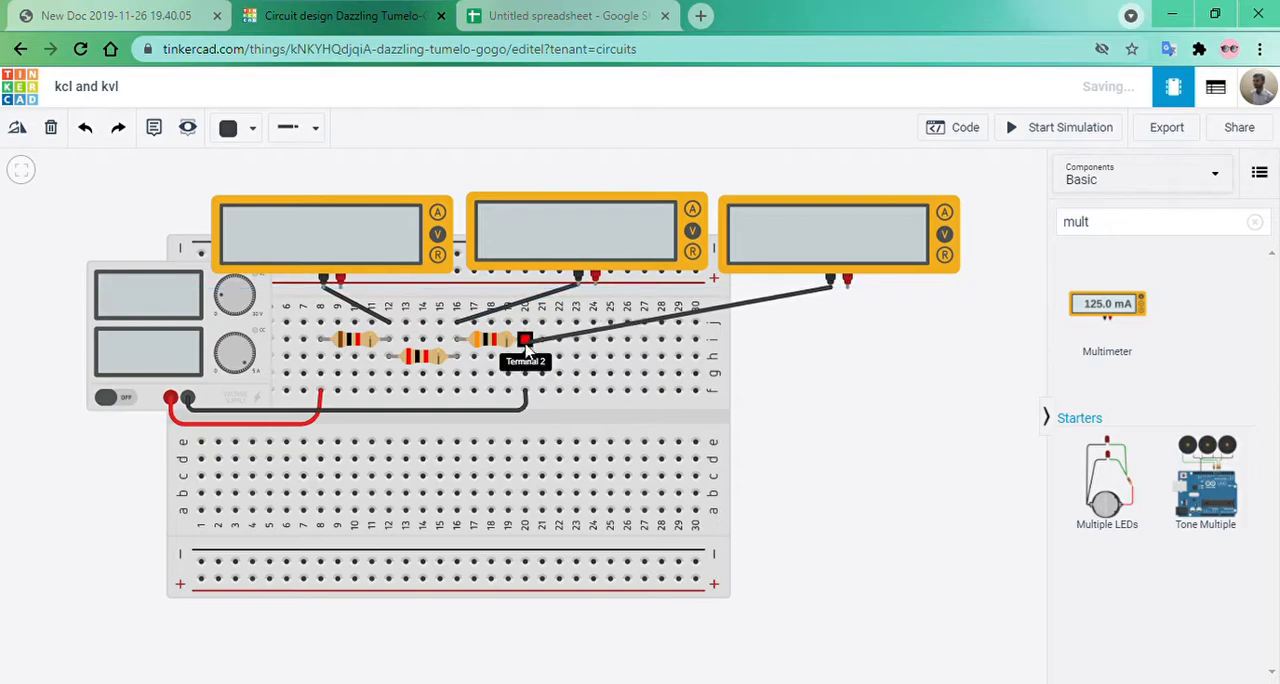
{"action": "left_click", "coordinate": [525, 322]}
{"action": "left_click", "coordinate": [837, 386]}
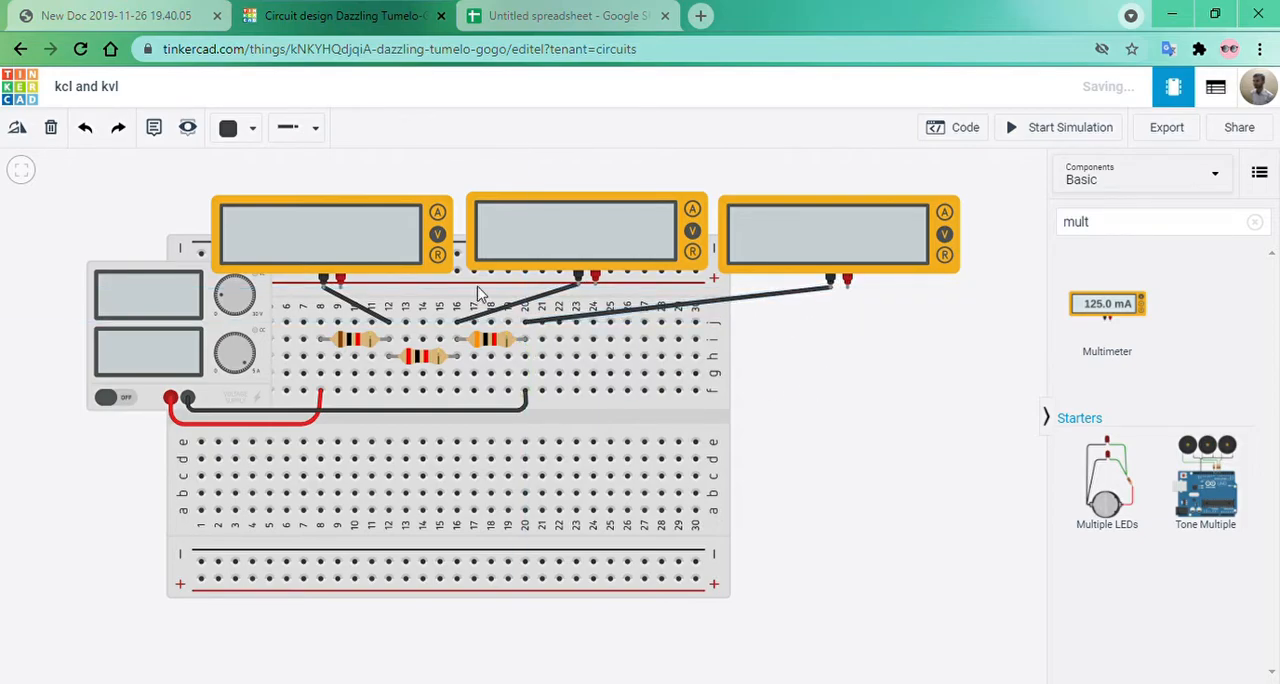
Wire the first multimeter's positive terminal to the 1 kΩ resistor's end at hole i8 and colour the wire red.
{"action": "left_click", "coordinate": [340, 287]}
{"action": "left_click", "coordinate": [320, 340]}
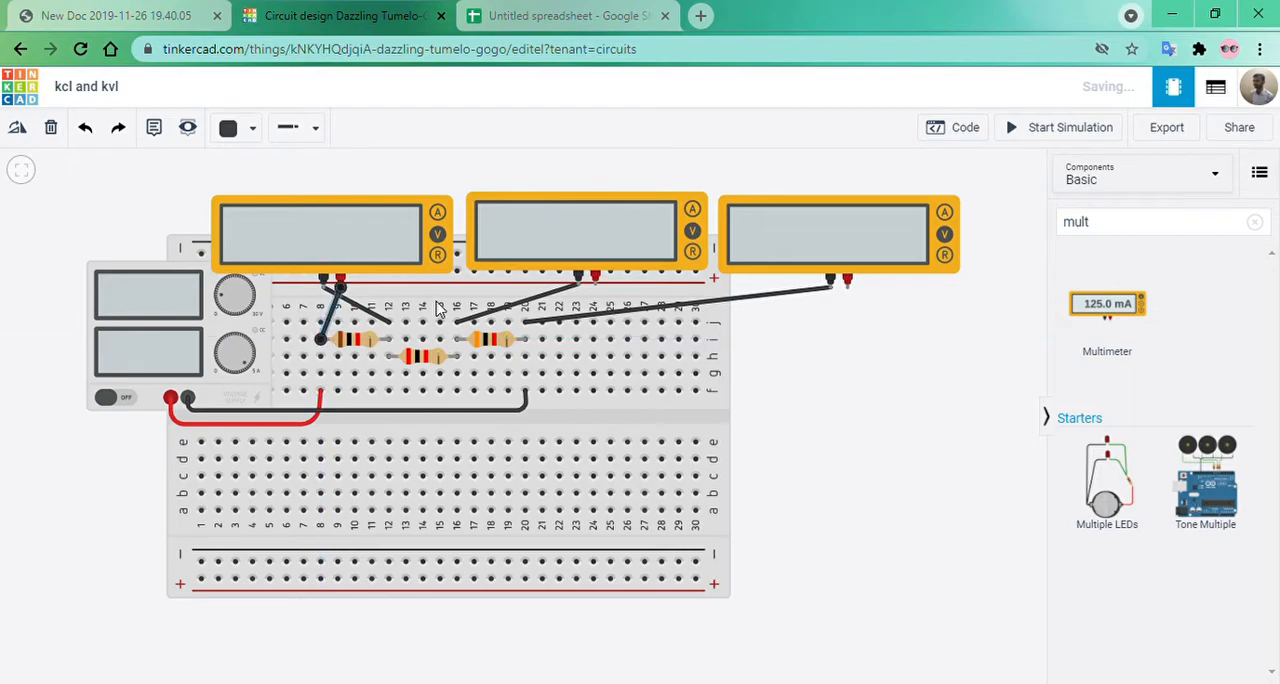
{"action": "left_click", "coordinate": [232, 128]}
{"action": "left_click", "coordinate": [268, 210]}
Wire the second multimeter's positive terminal to hole g12 and the third multimeter's positive terminal to hole g16.
{"action": "left_click", "coordinate": [594, 284]}
{"action": "left_click", "coordinate": [388, 373]}
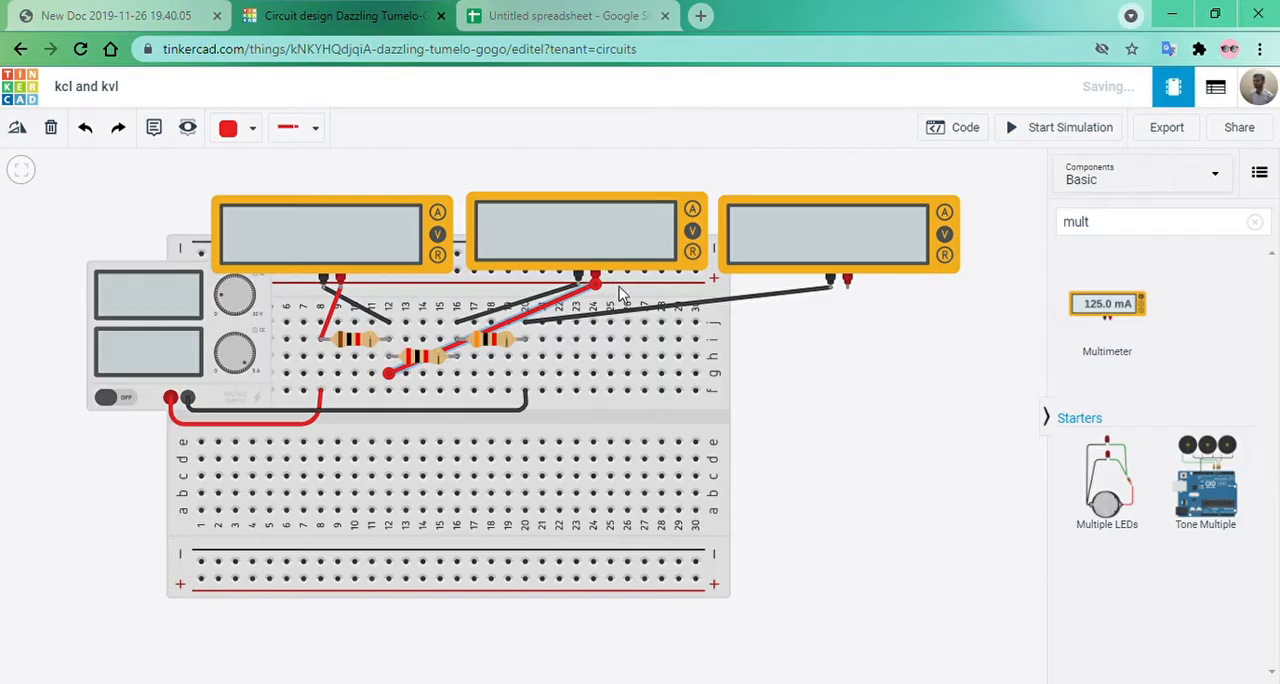
{"action": "left_click", "coordinate": [847, 282]}
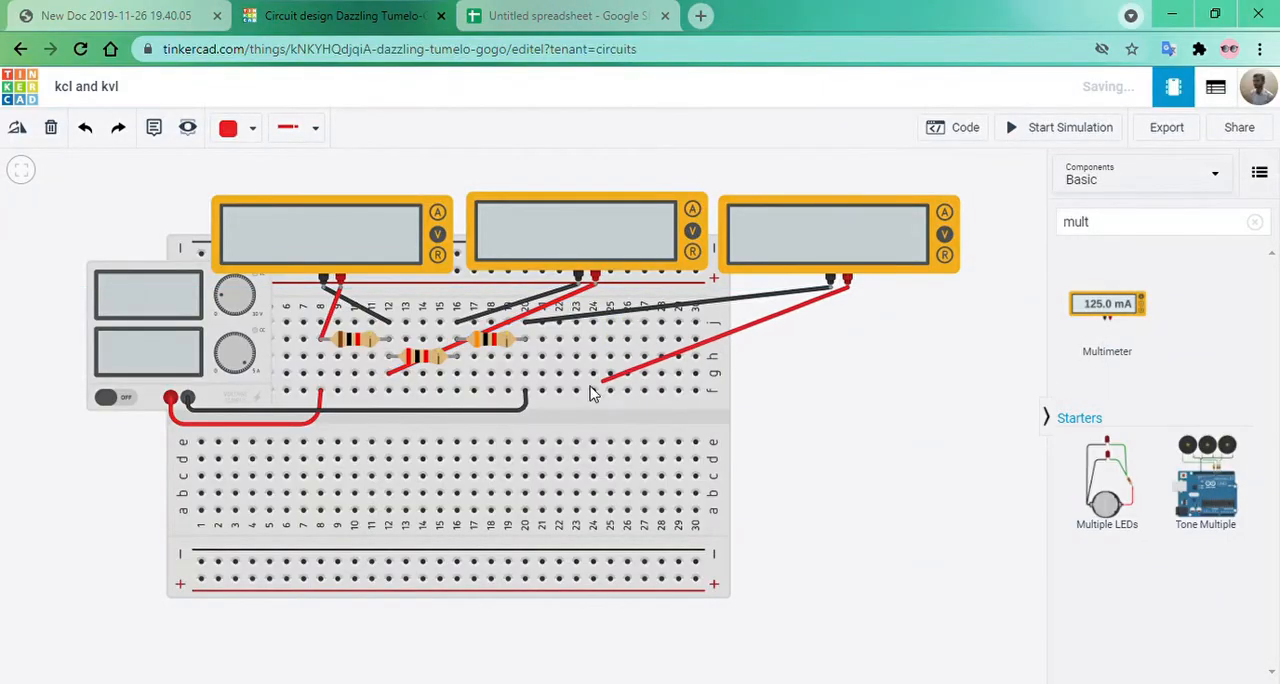
{"action": "left_click", "coordinate": [456, 373]}
{"action": "left_click", "coordinate": [826, 408]}
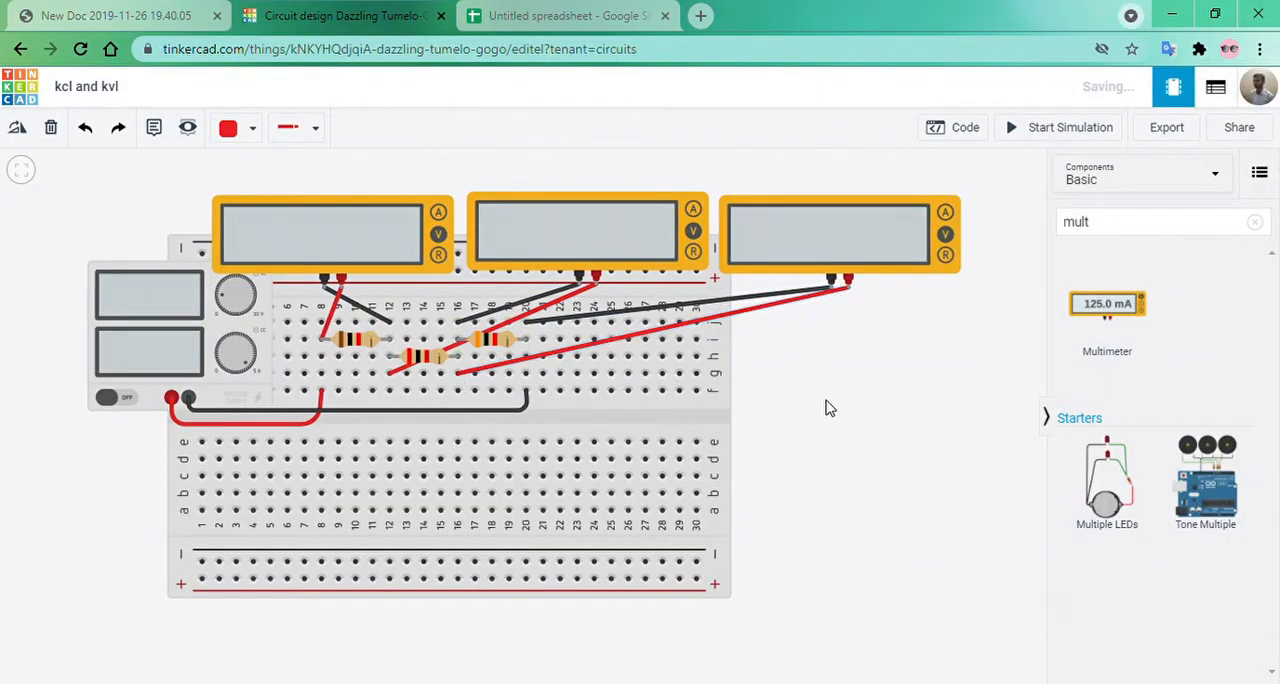
Review which resistor each multimeter is connected across and that the multimeters are in Voltage mode.
{"action": "left_click", "coordinate": [342, 343]}
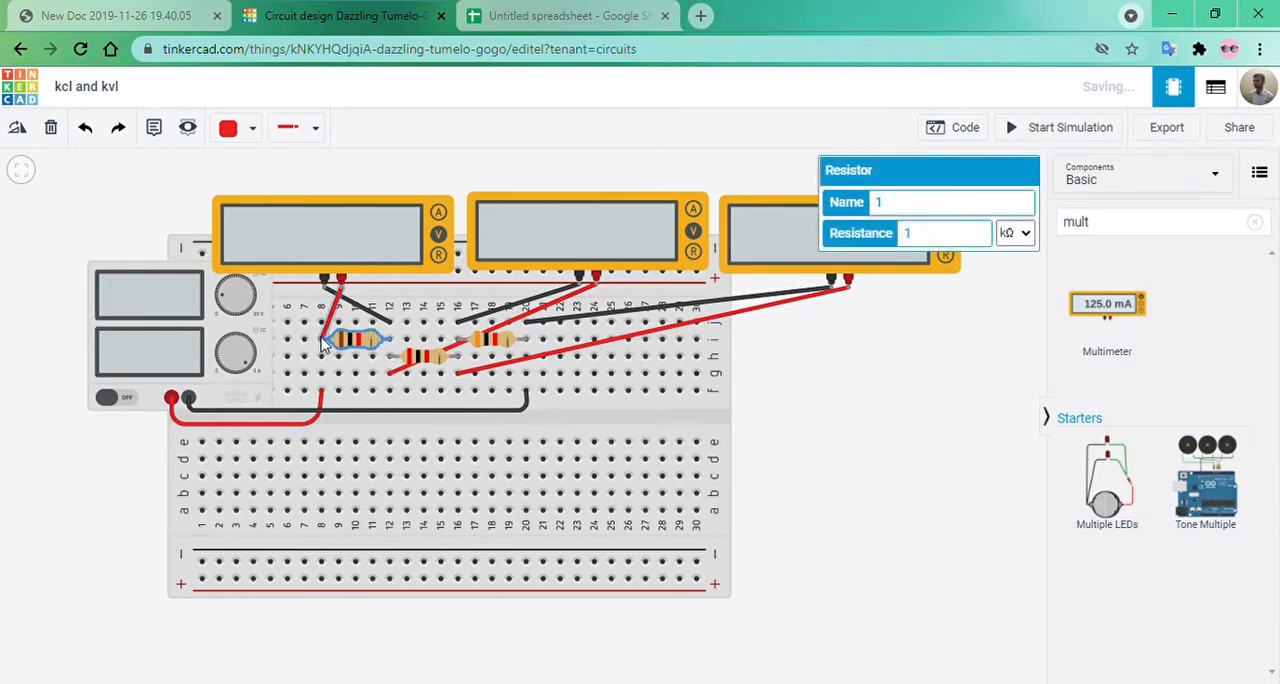
{"action": "left_click", "coordinate": [358, 255]}
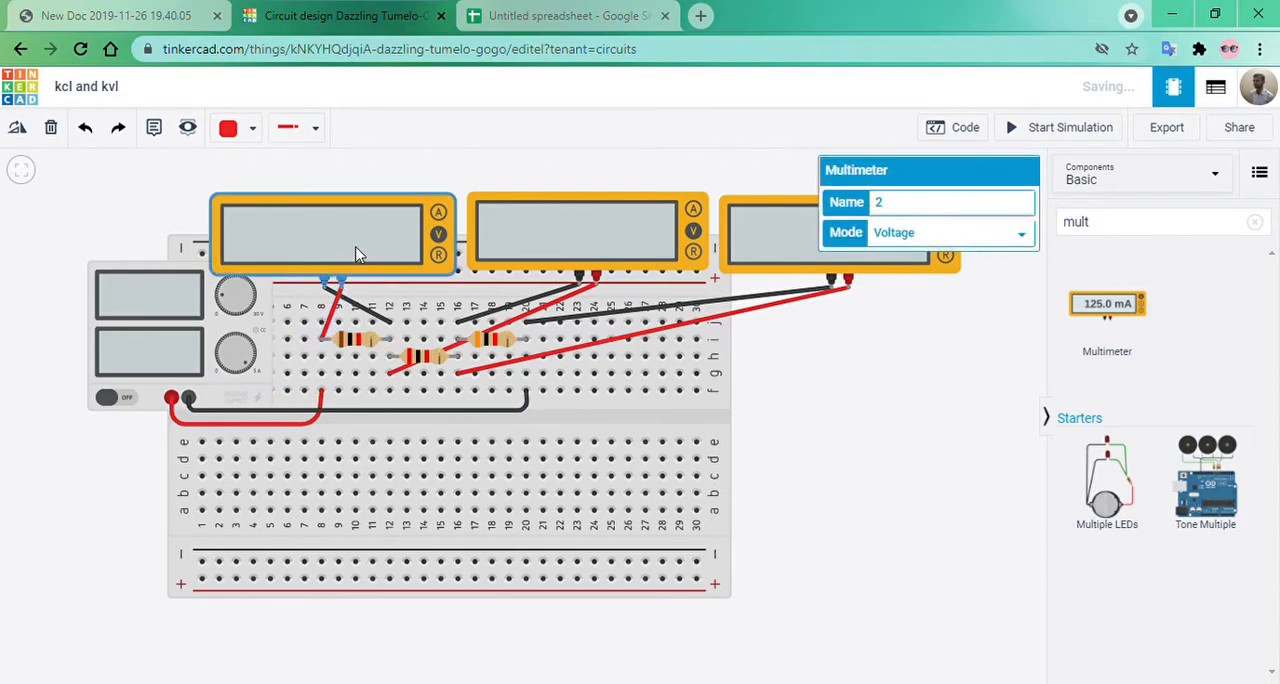
{"action": "left_click", "coordinate": [392, 378]}
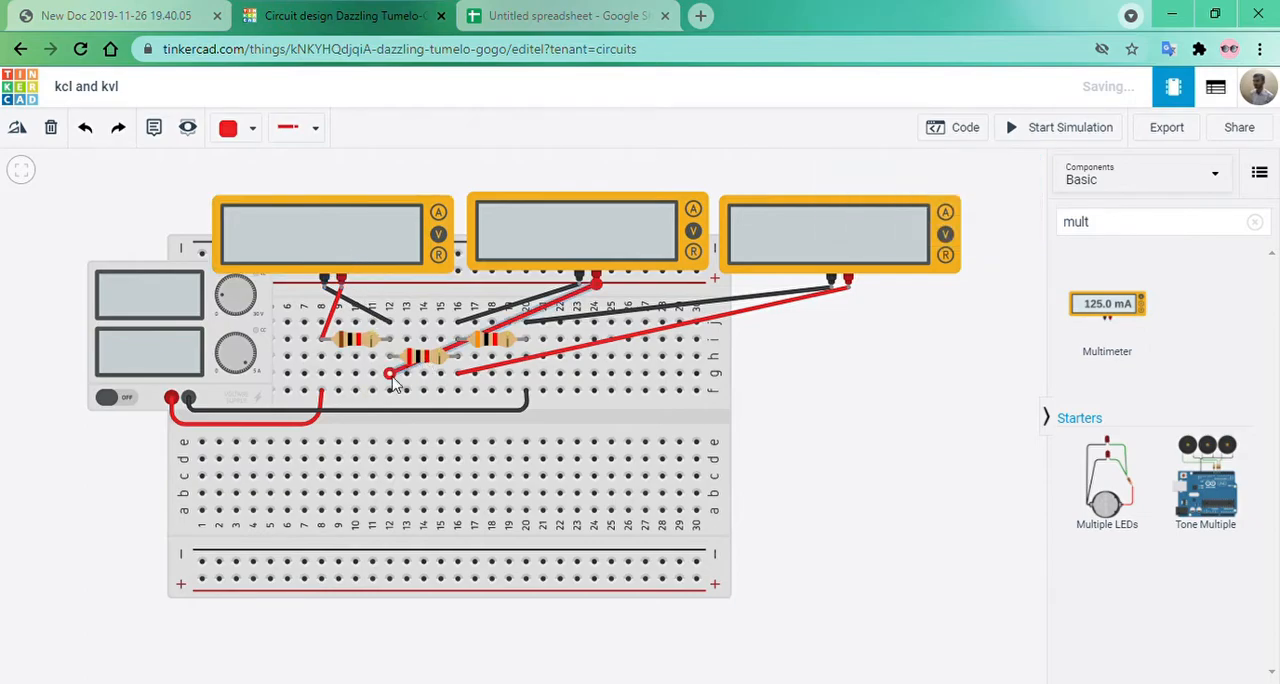
{"action": "left_click", "coordinate": [549, 250]}
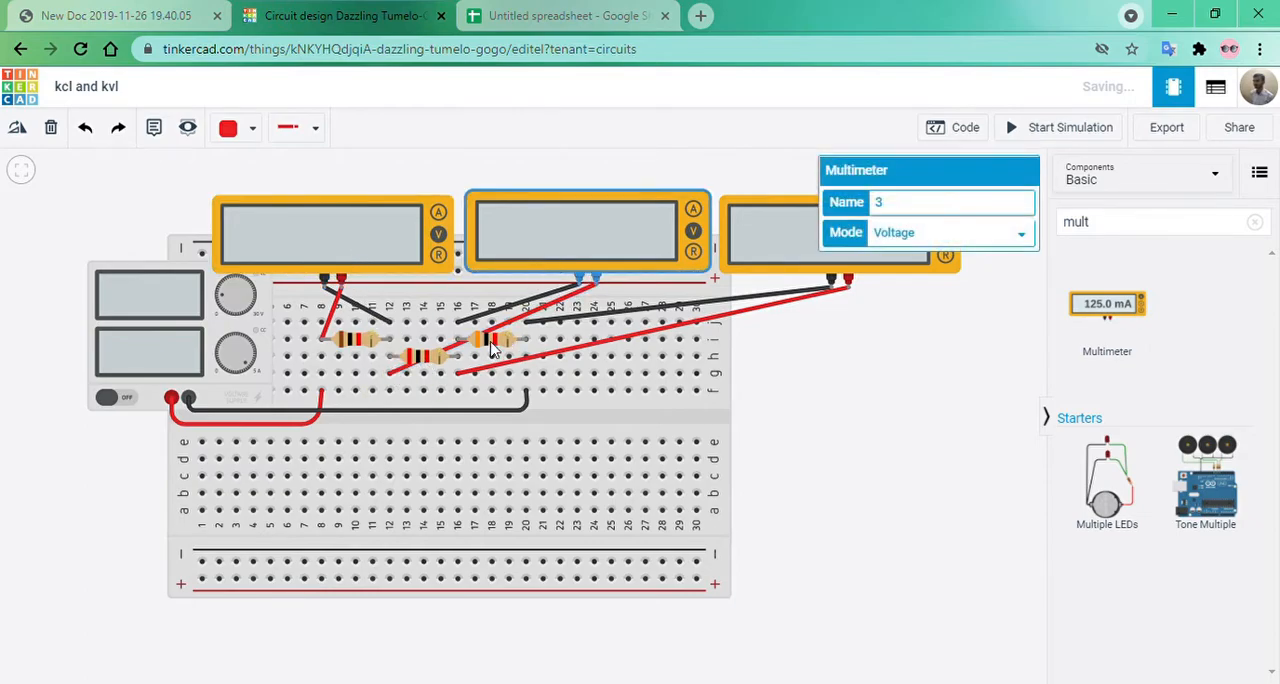
{"action": "left_click", "coordinate": [492, 345]}
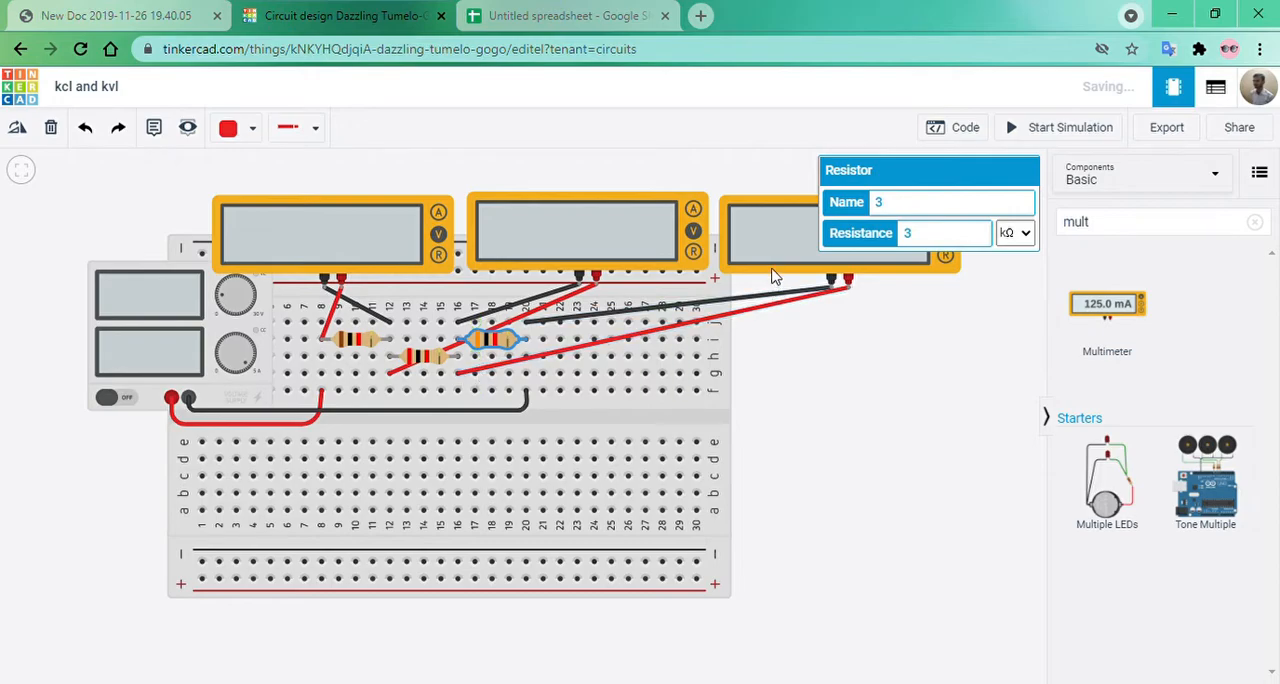
{"action": "left_click", "coordinate": [838, 386]}
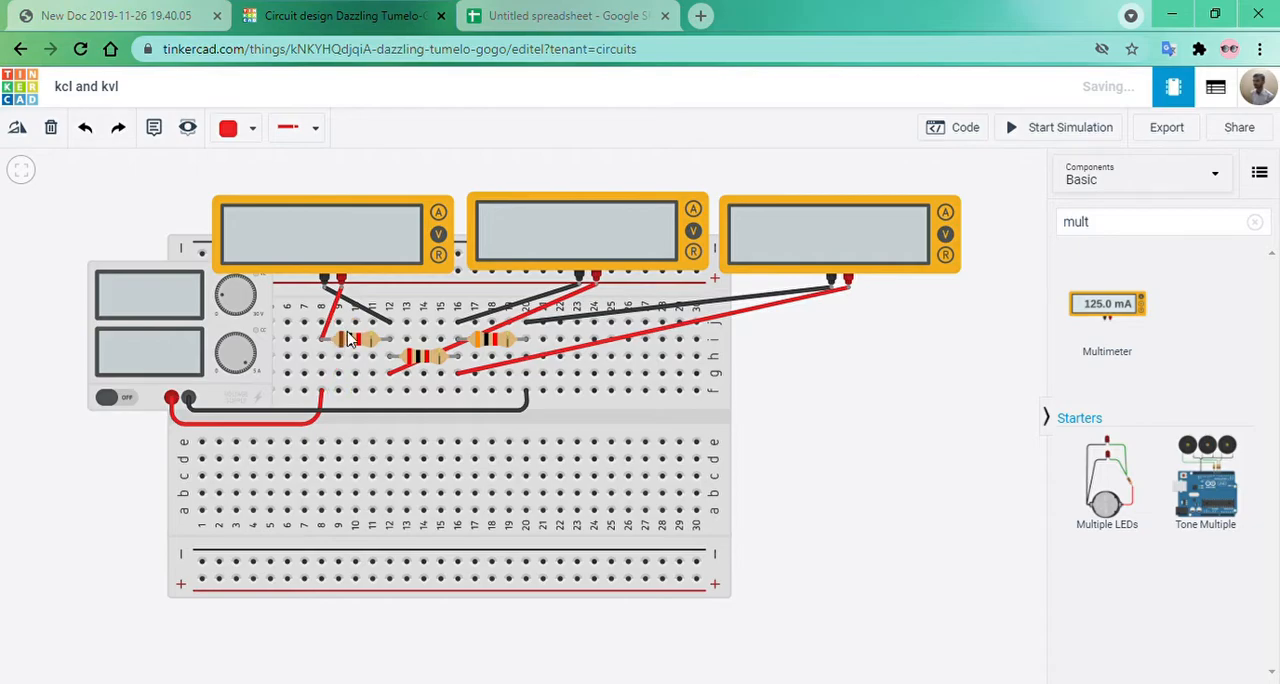
{"action": "left_click", "coordinate": [583, 237]}
{"action": "left_click", "coordinate": [780, 232]}
{"action": "left_click", "coordinate": [492, 344]}
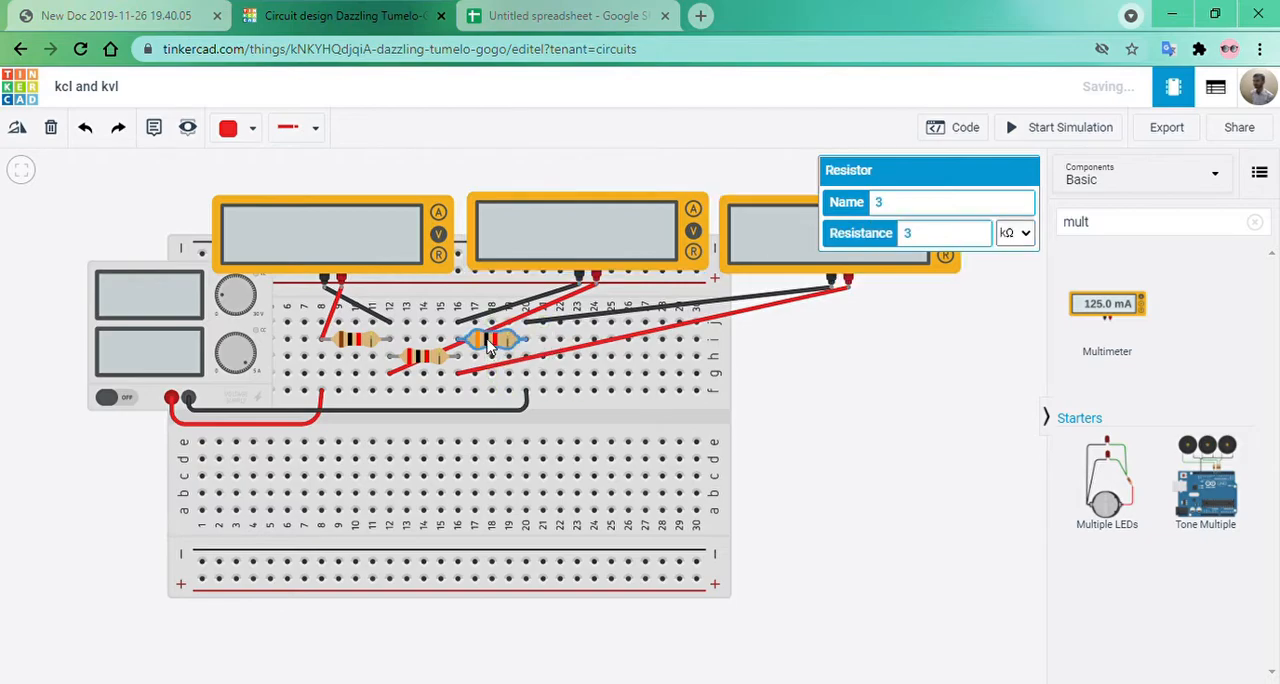
{"action": "left_click", "coordinate": [843, 432]}
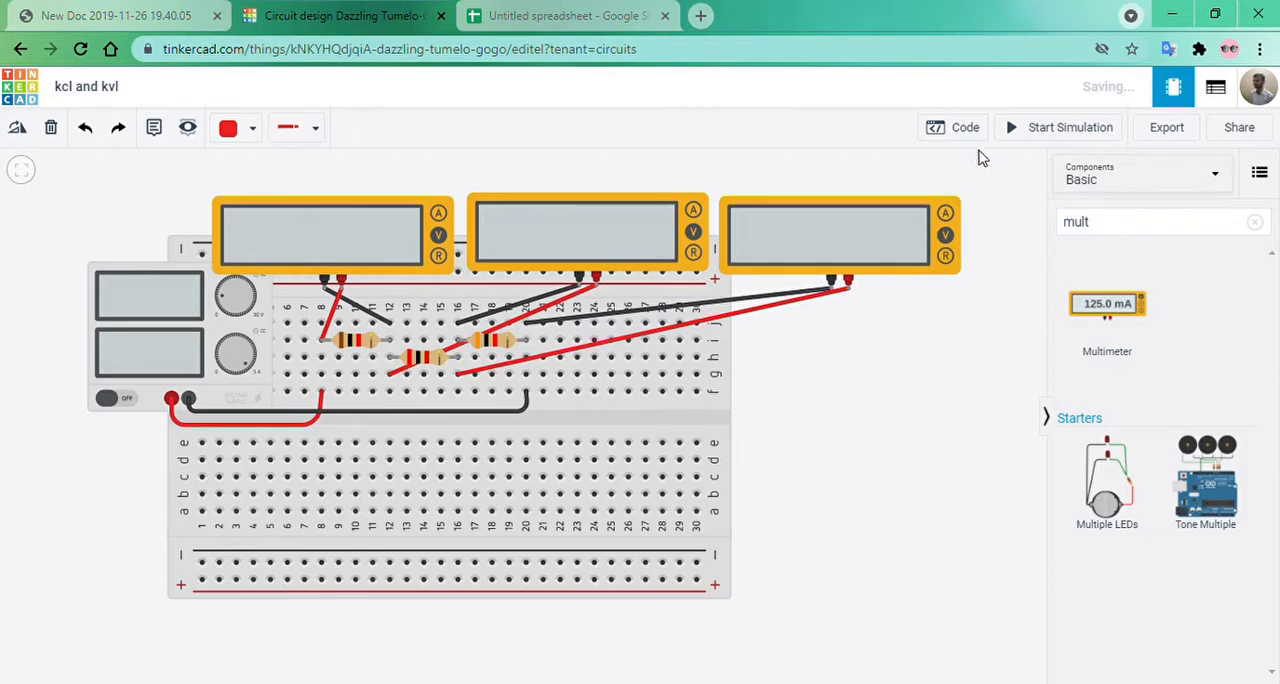
Start the simulation and set the Power Supply's voltage to 10 V.
{"action": "left_click", "coordinate": [1013, 132]}
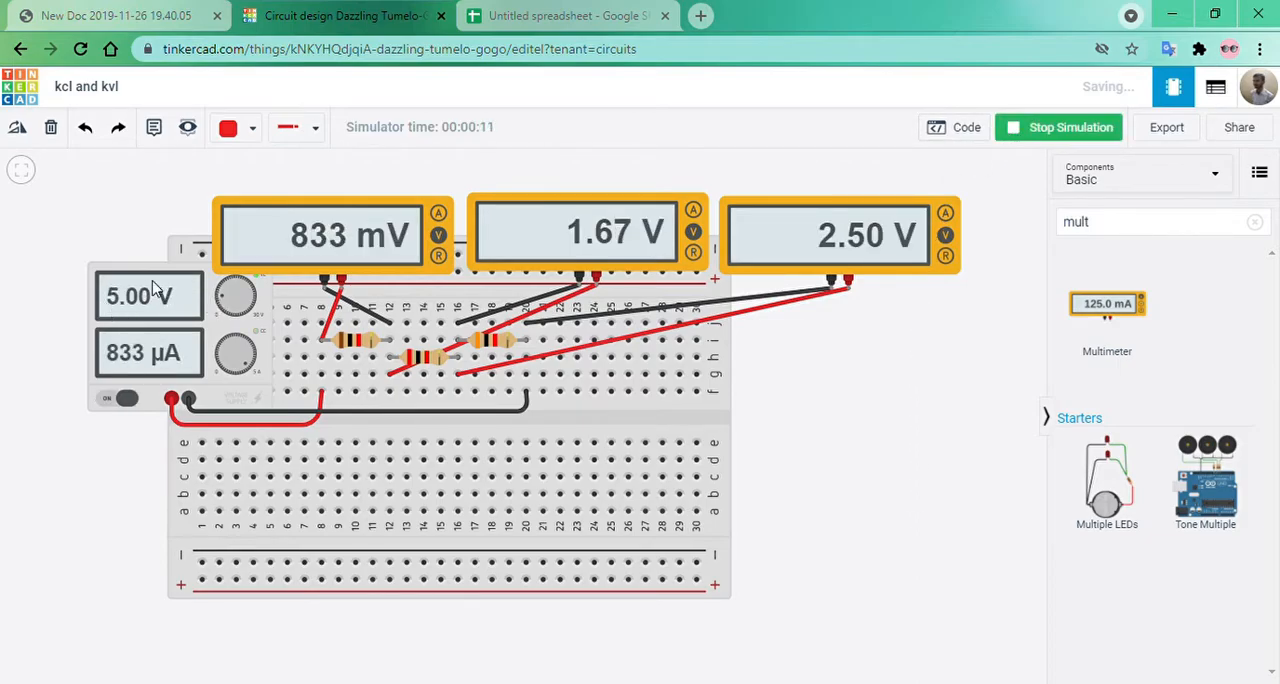
{"action": "left_click", "coordinate": [184, 302]}
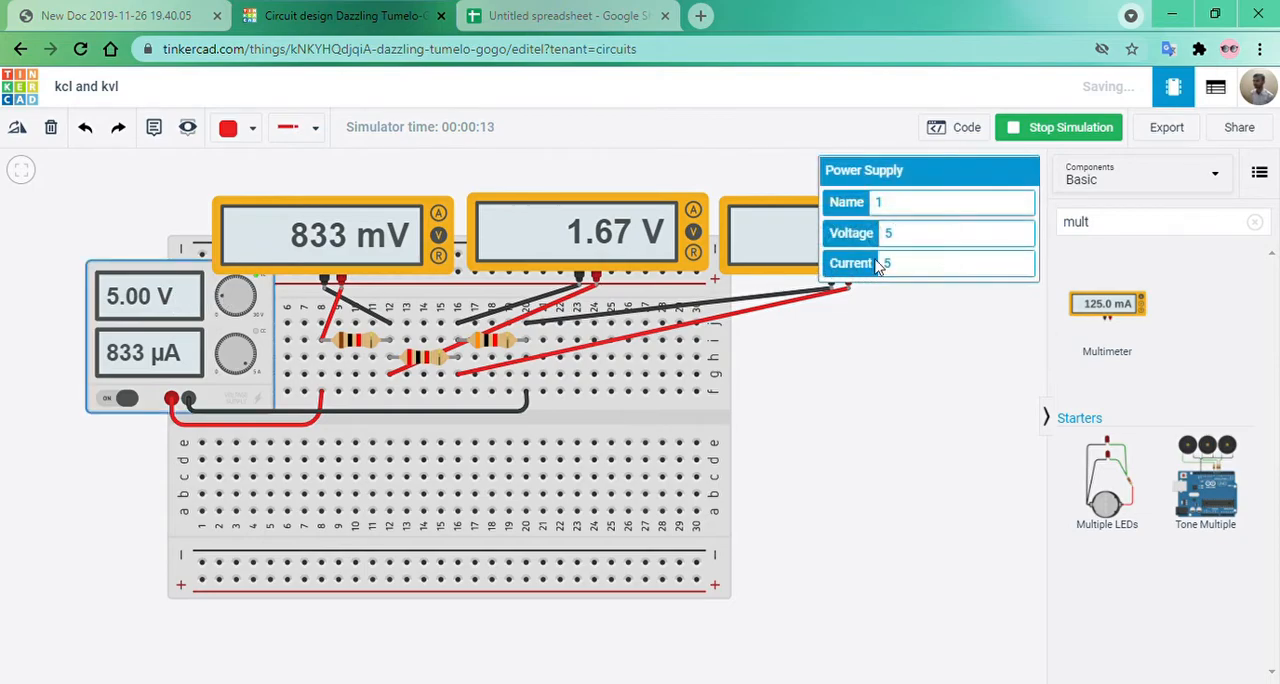
{"action": "type", "text": "10"}
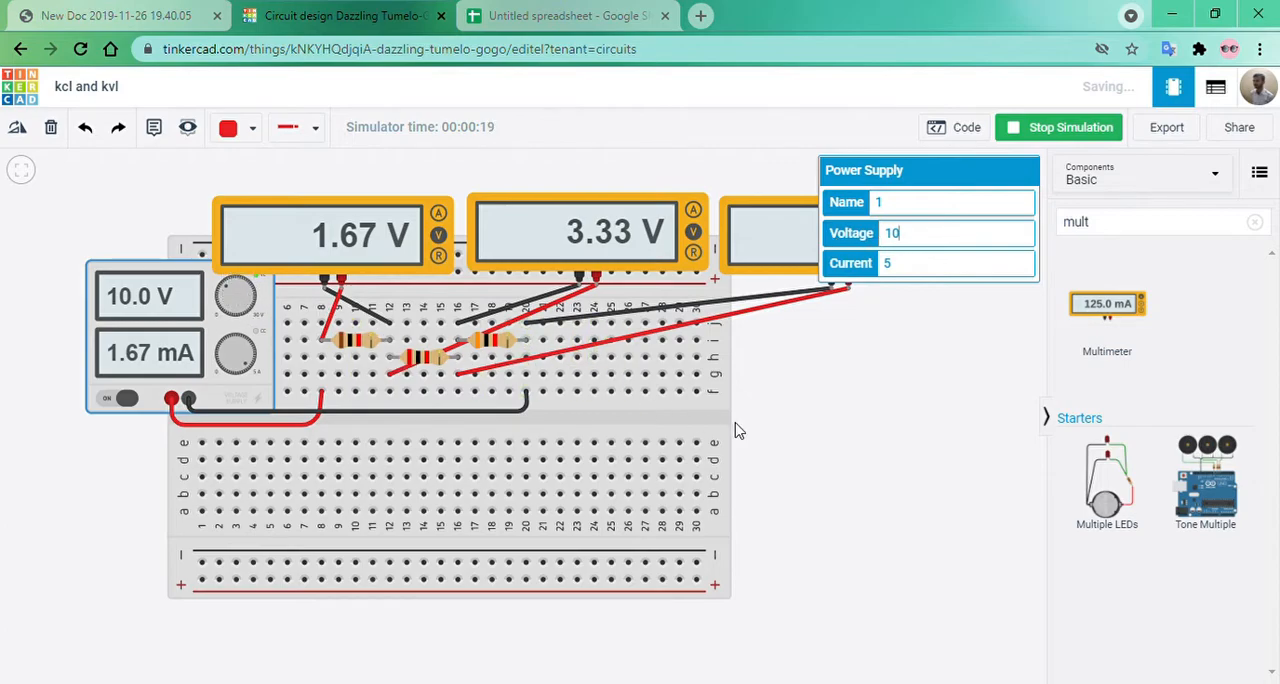
{"action": "left_click", "coordinate": [845, 408]}
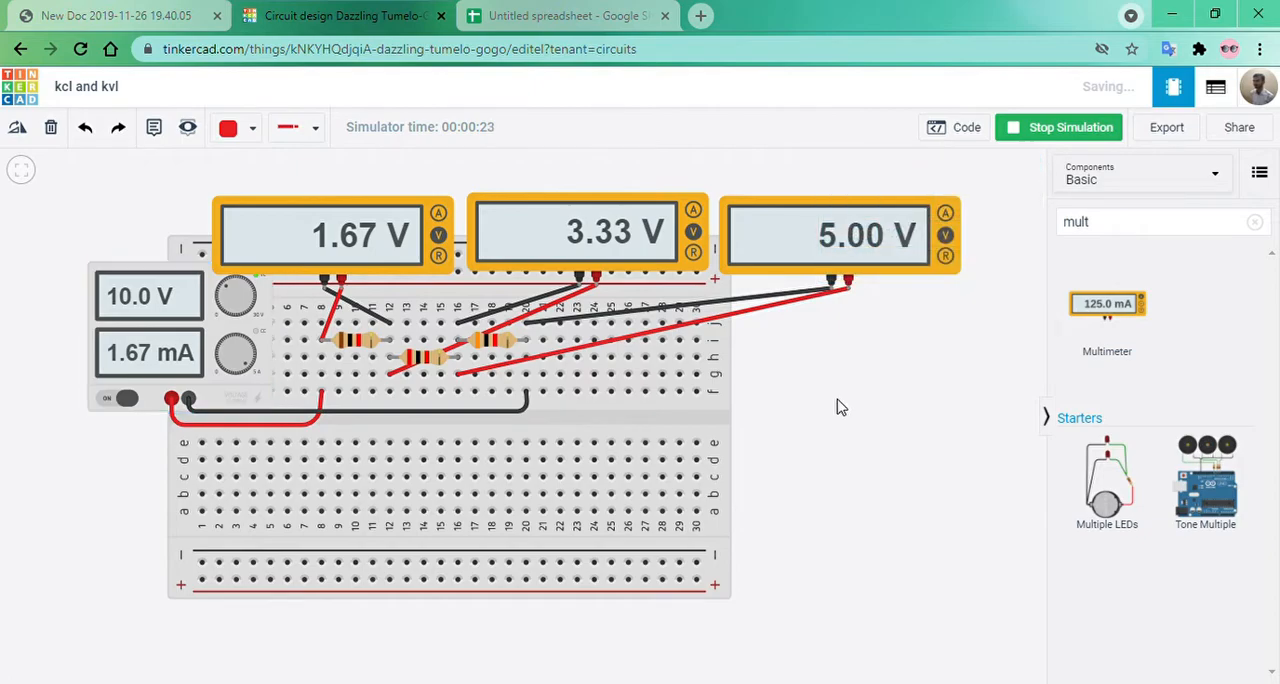
Examine the voltage readings on the three multimeters and switch to the results table in Google Sheets.
{"action": "left_click", "coordinate": [341, 250]}
{"action": "left_click", "coordinate": [520, 249]}
{"action": "left_click", "coordinate": [787, 277]}
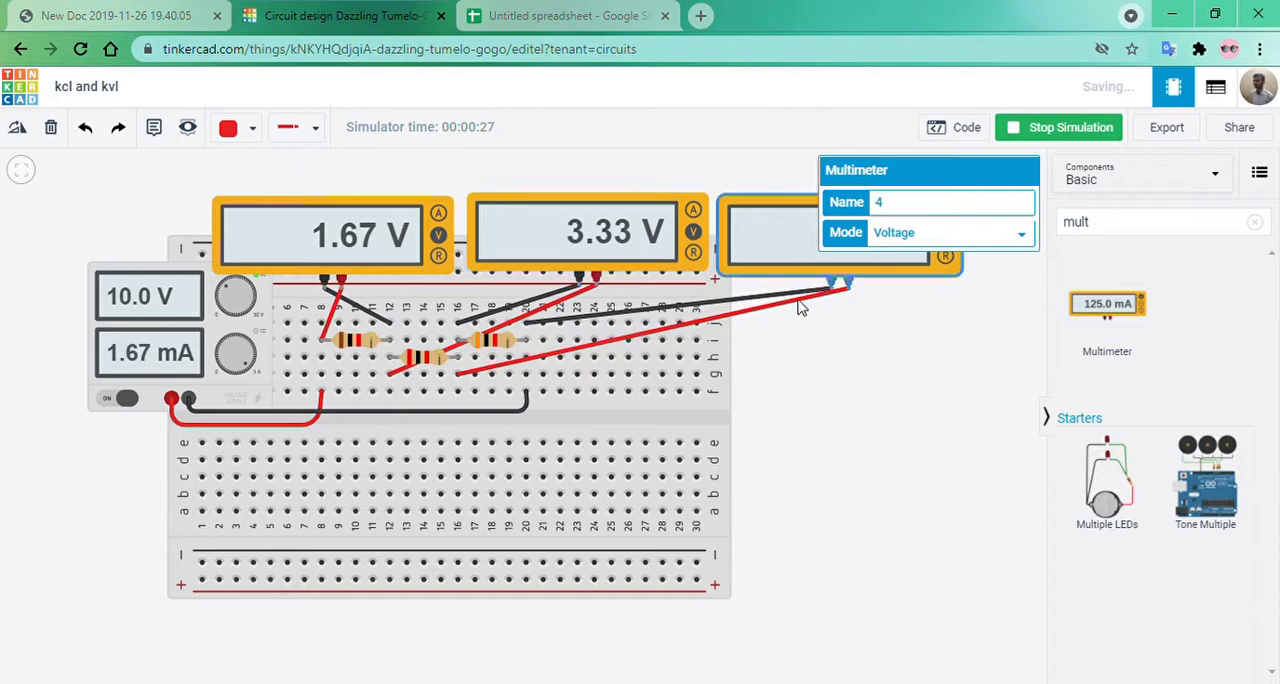
{"action": "left_click", "coordinate": [870, 302]}
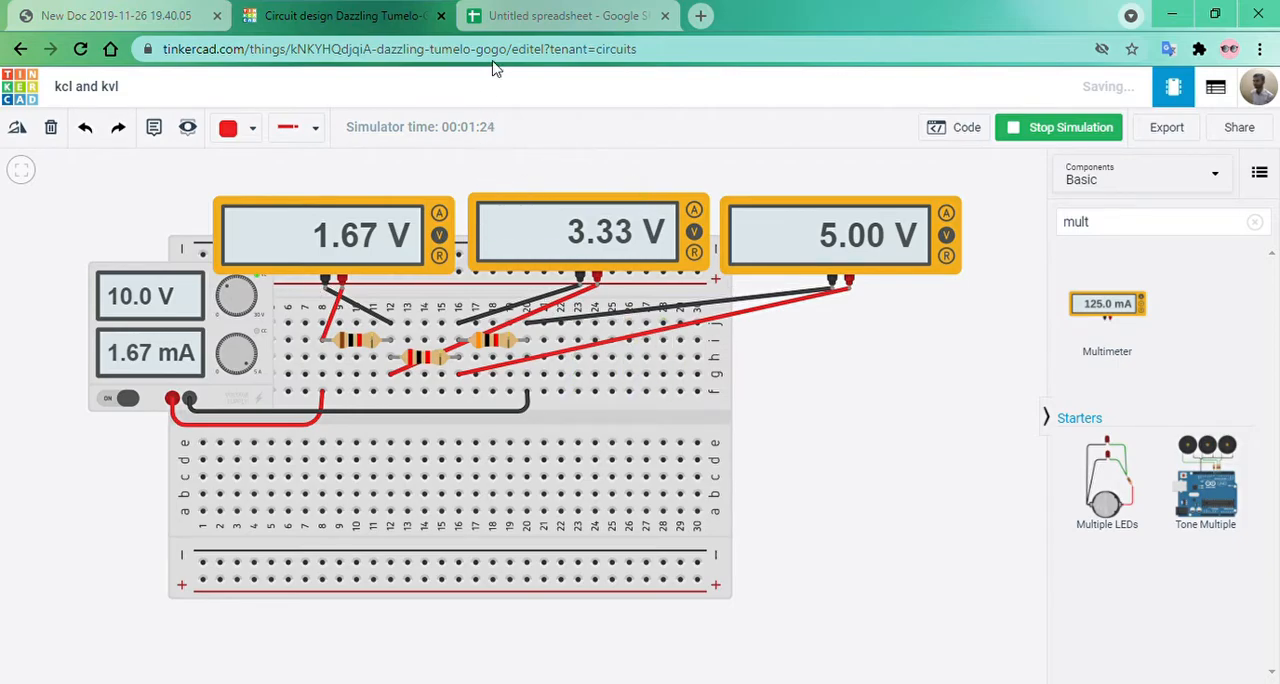
{"action": "left_click", "coordinate": [560, 15]}
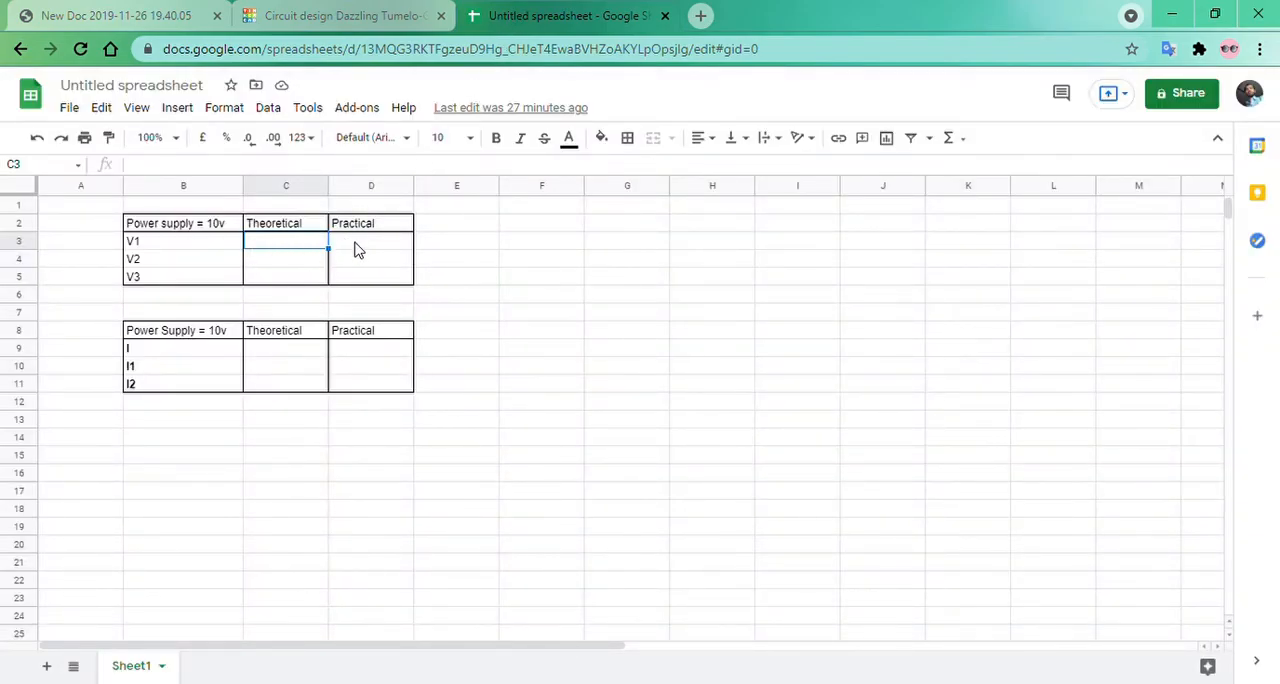
Recheck the meter readings in Tinkercad and enter practical voltages 1.67 for V1, 1.33 for V2 and 5 for V3 in the spreadsheet.
{"action": "left_click", "coordinate": [390, 16]}
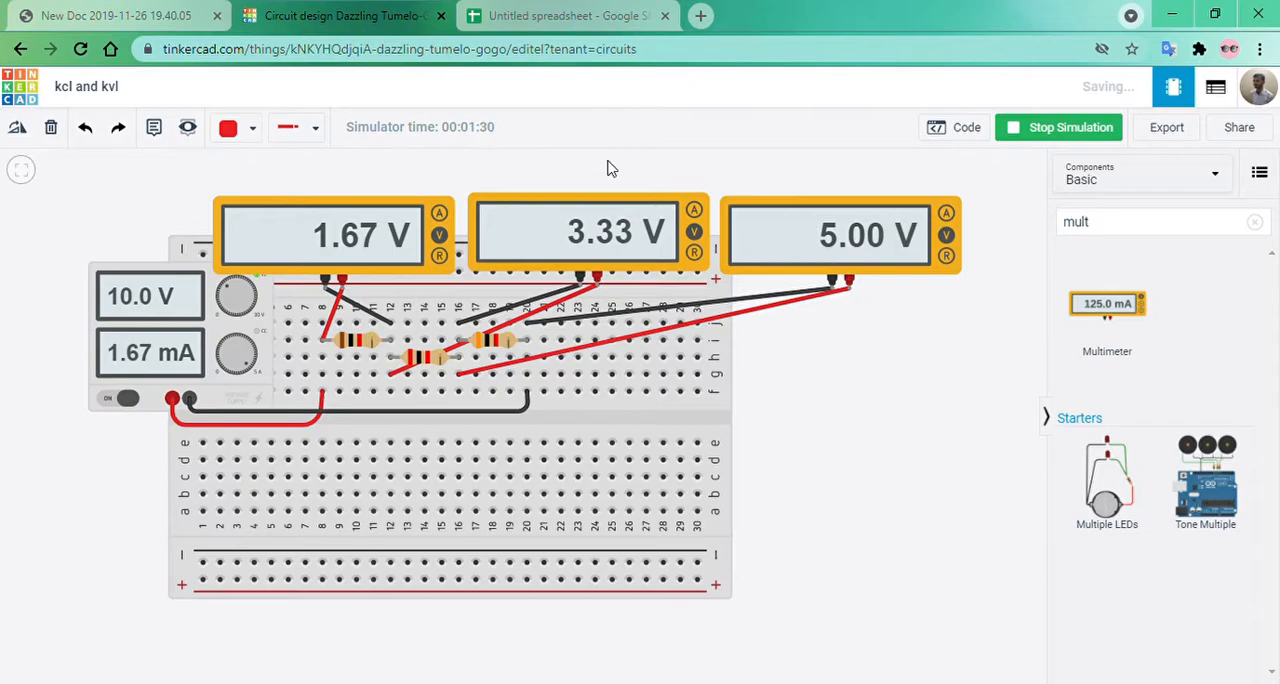
{"action": "left_click", "coordinate": [545, 16]}
{"action": "type", "text": "1.67"}
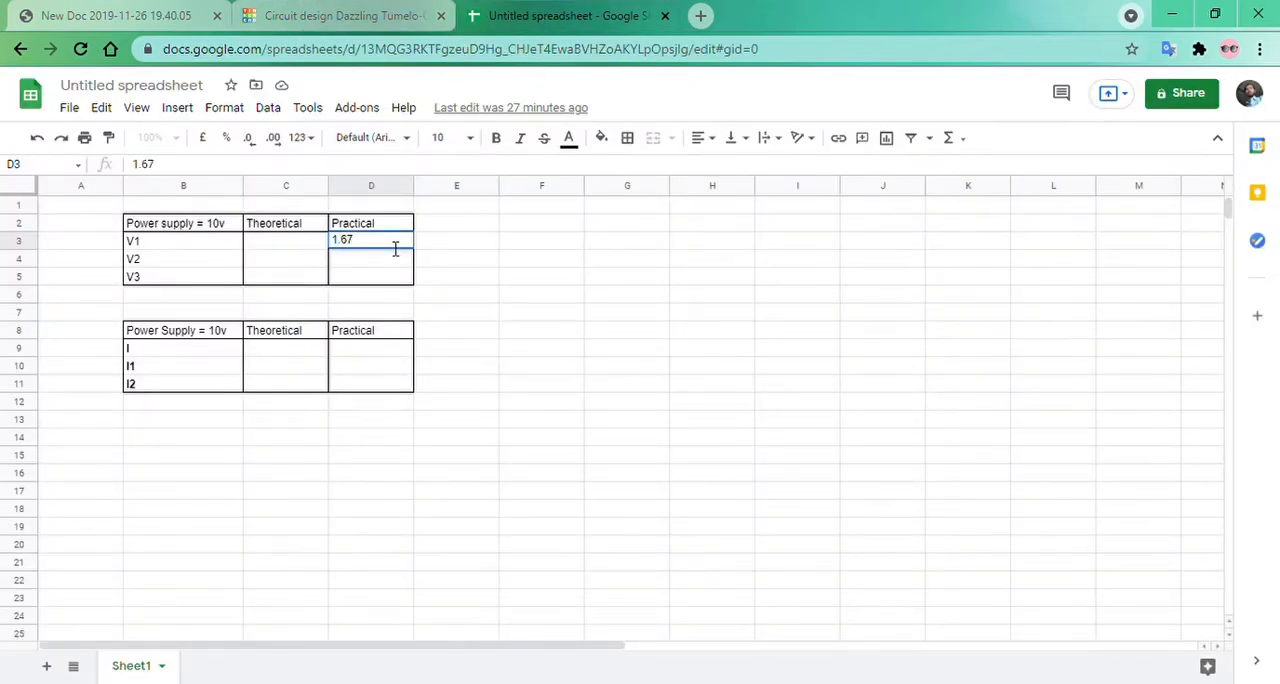
{"action": "key", "text": "Return"}
{"action": "type", "text": "1.3"}
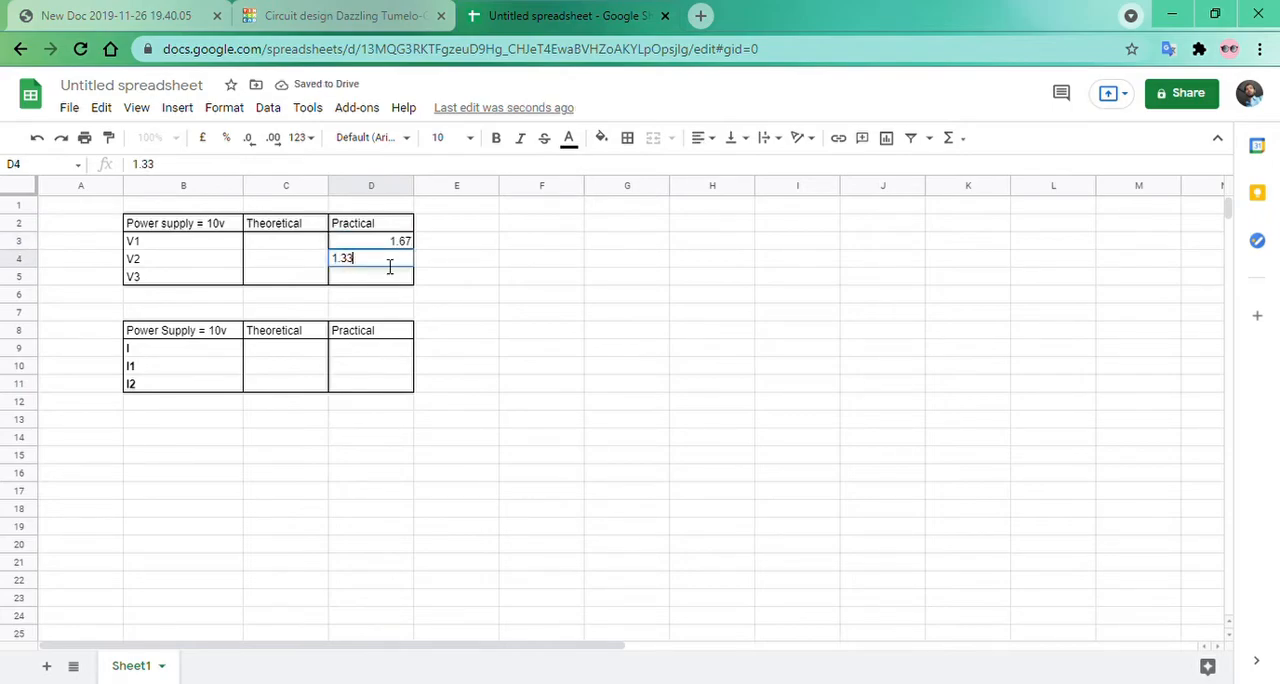
{"action": "type", "text": "3"}
{"action": "key", "text": "Return"}
{"action": "type", "text": "5"}
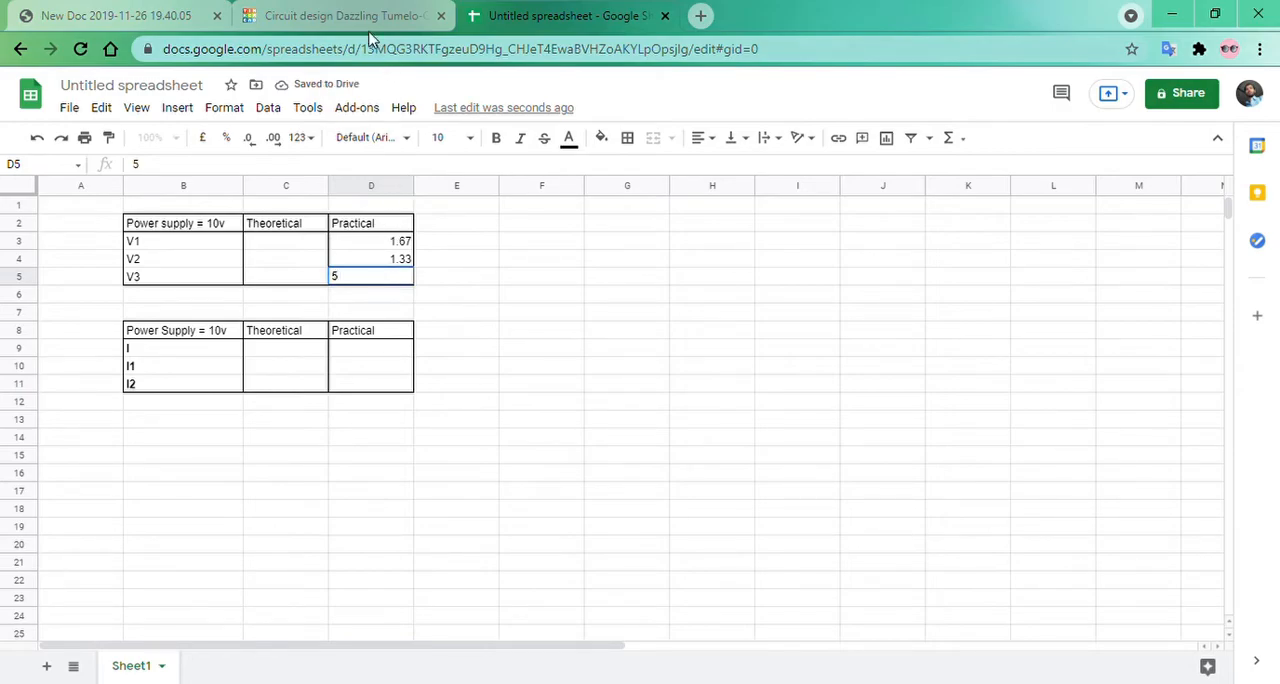
Compare the entries with the simulated meter readings and correct the practical V2 value to 3.33.
{"action": "left_click", "coordinate": [357, 17]}
{"action": "left_click", "coordinate": [528, 20]}
{"action": "left_click", "coordinate": [398, 260]}
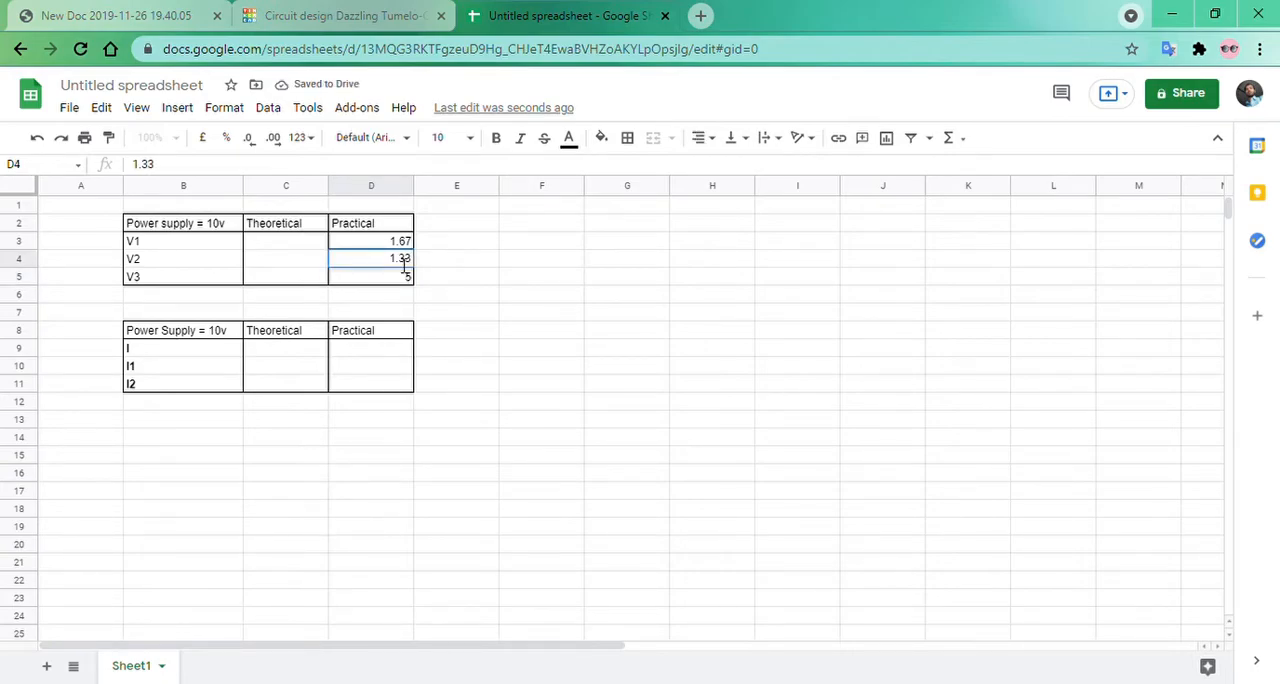
{"action": "double_click", "coordinate": [405, 262]}
{"action": "key", "text": "BackSpace"}
{"action": "key", "text": "BackSpace"}
{"action": "key", "text": "BackSpace"}
{"action": "type", "text": "3.33"}
{"action": "left_click", "coordinate": [468, 296]}
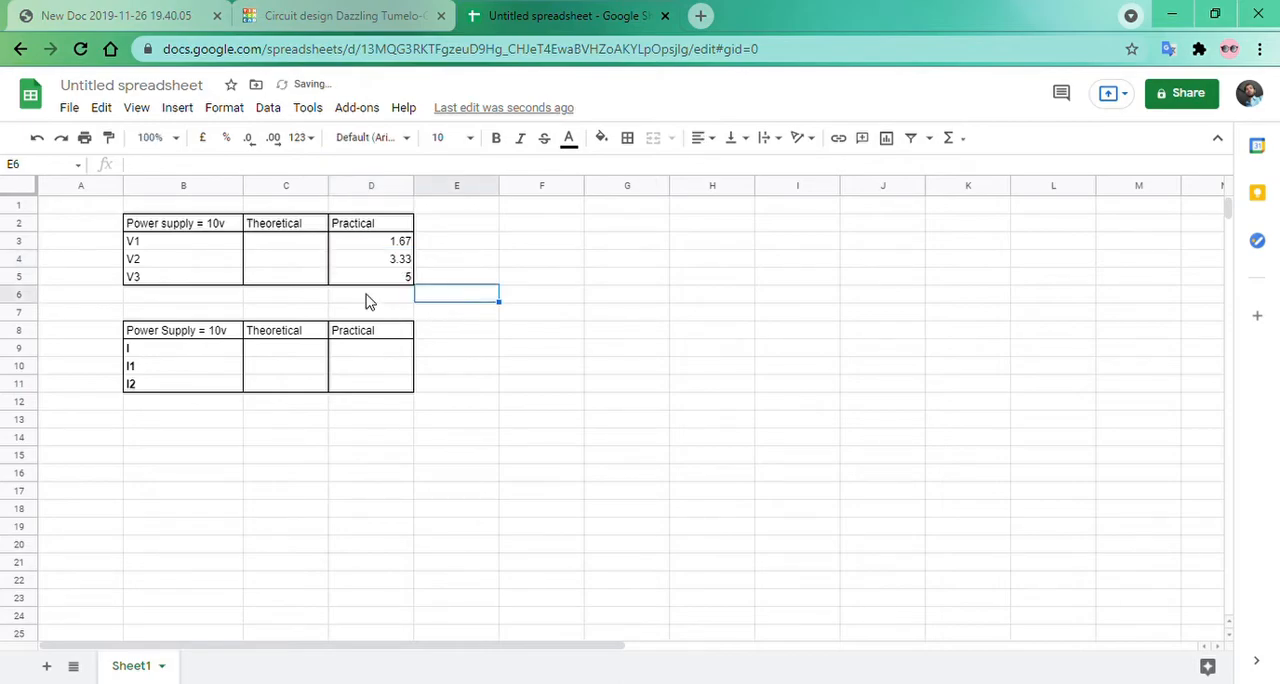
Enter the theoretical voltages 1.6667 for V1, 3.3333 for V2 and 5 for V3.
{"action": "left_click", "coordinate": [280, 250]}
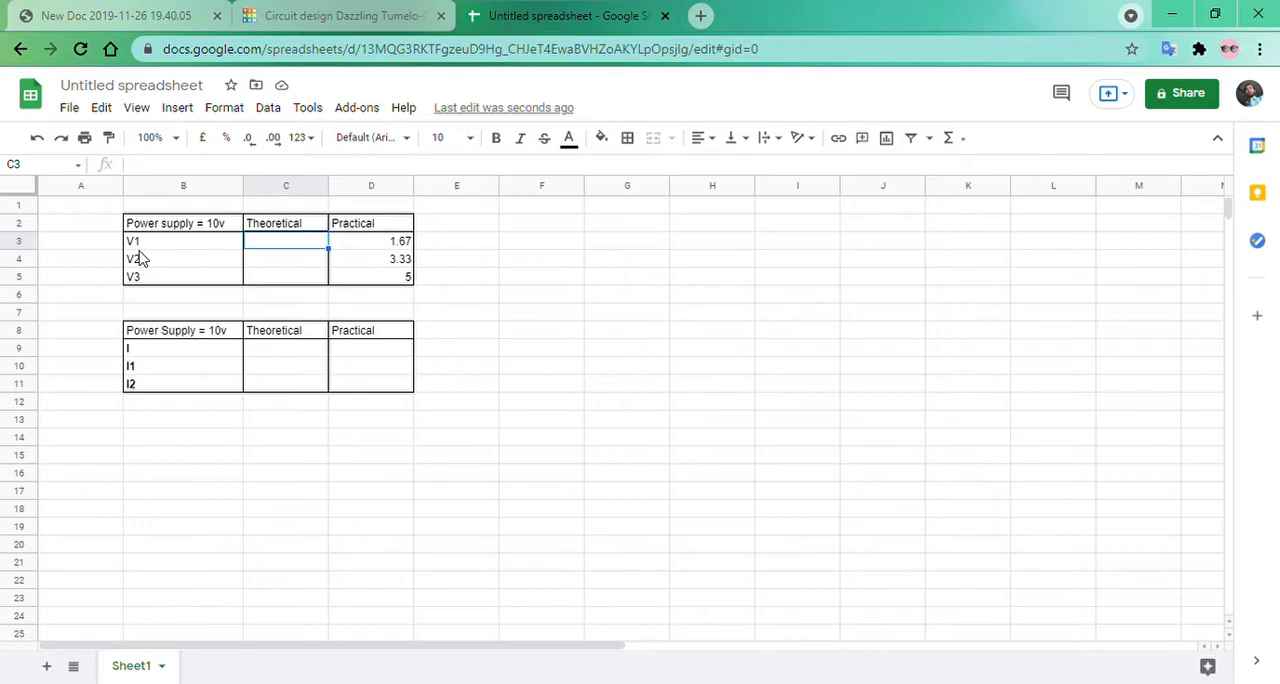
{"action": "double_click", "coordinate": [282, 251]}
{"action": "key", "text": "Escape"}
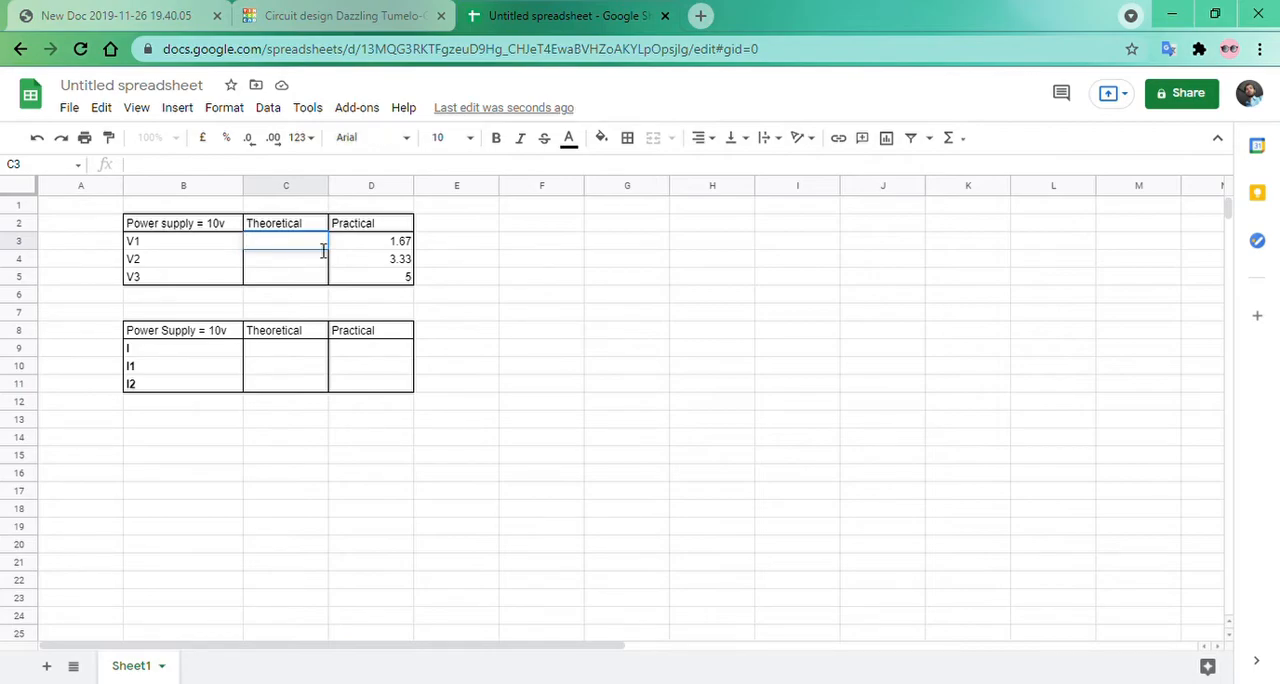
{"action": "type", "text": "1.6667"}
{"action": "key", "text": "Return"}
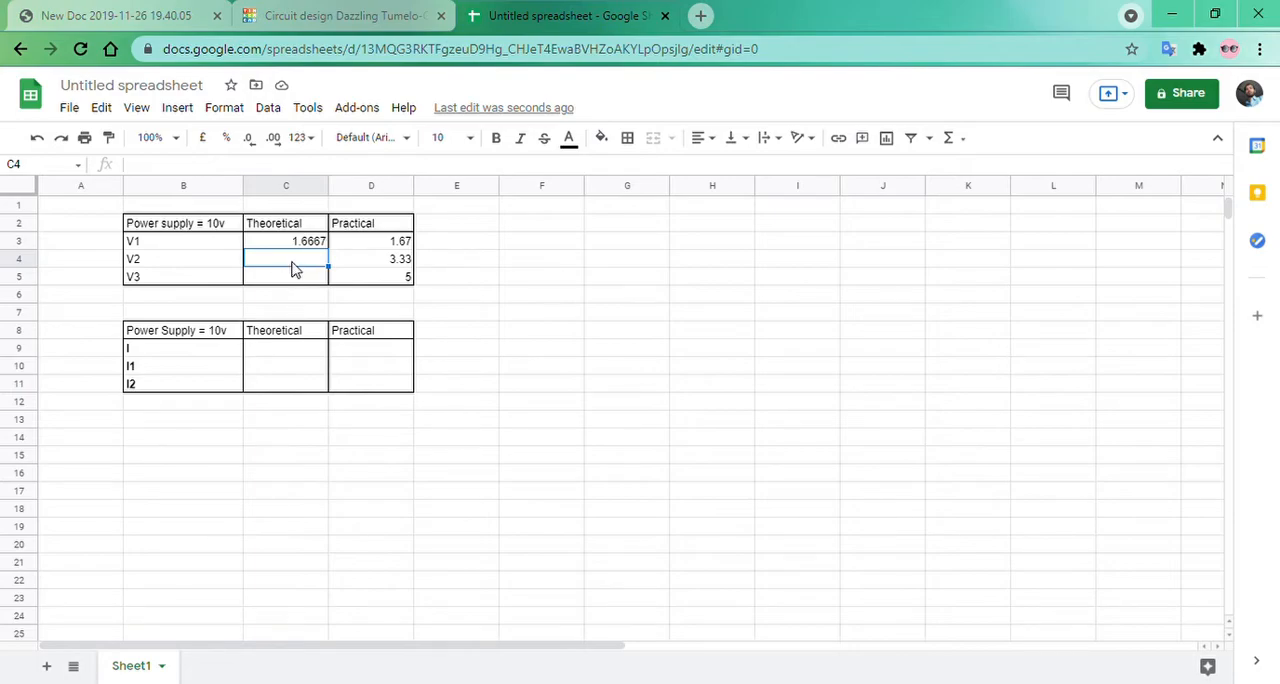
{"action": "type", "text": "3.3333"}
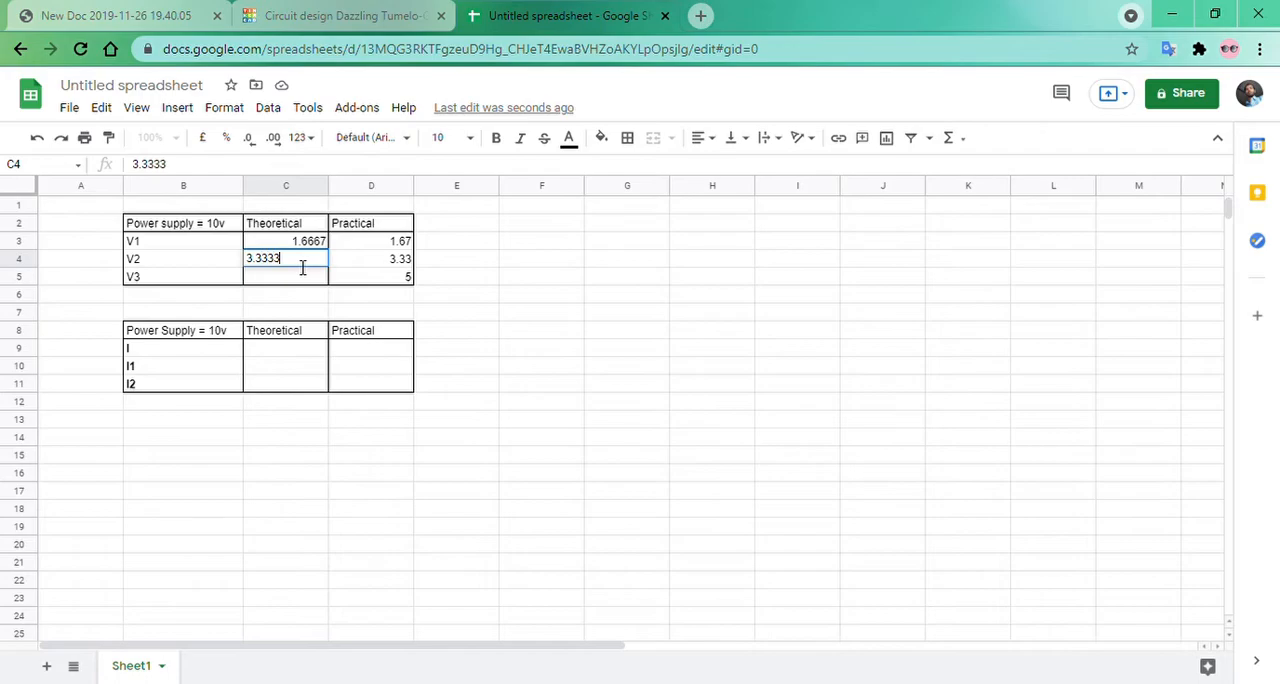
{"action": "key", "text": "Return"}
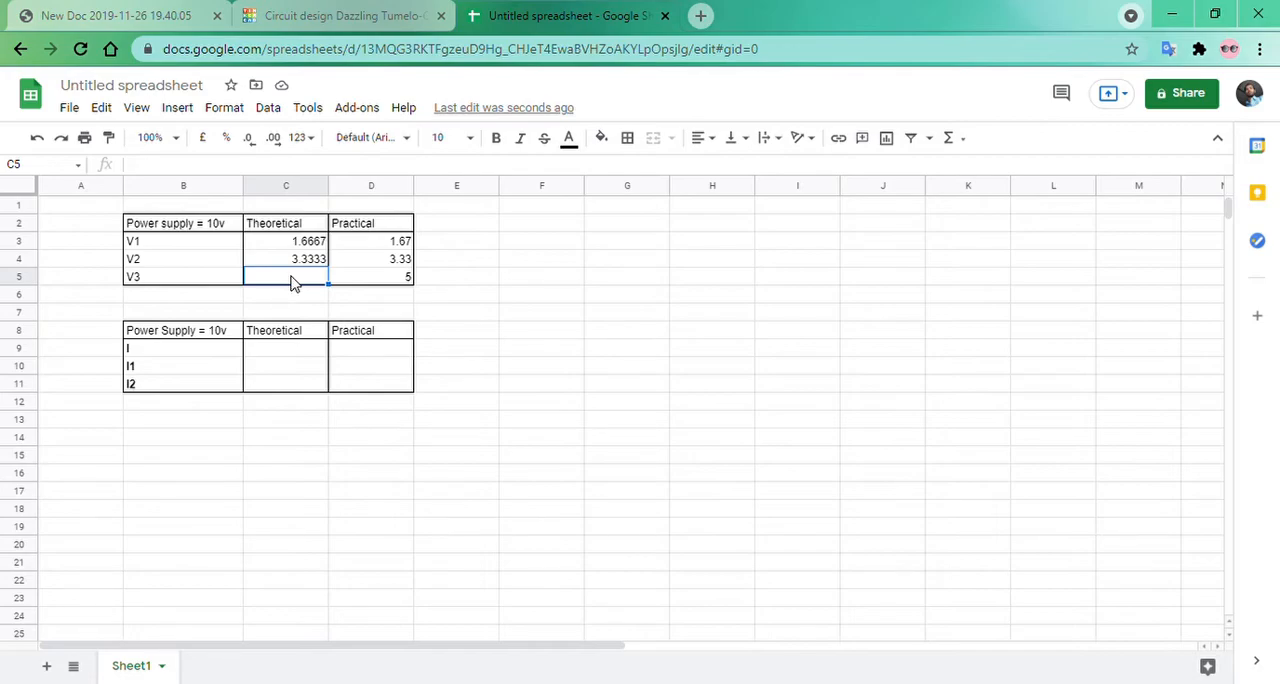
{"action": "type", "text": "5"}
{"action": "left_click", "coordinate": [483, 305]}
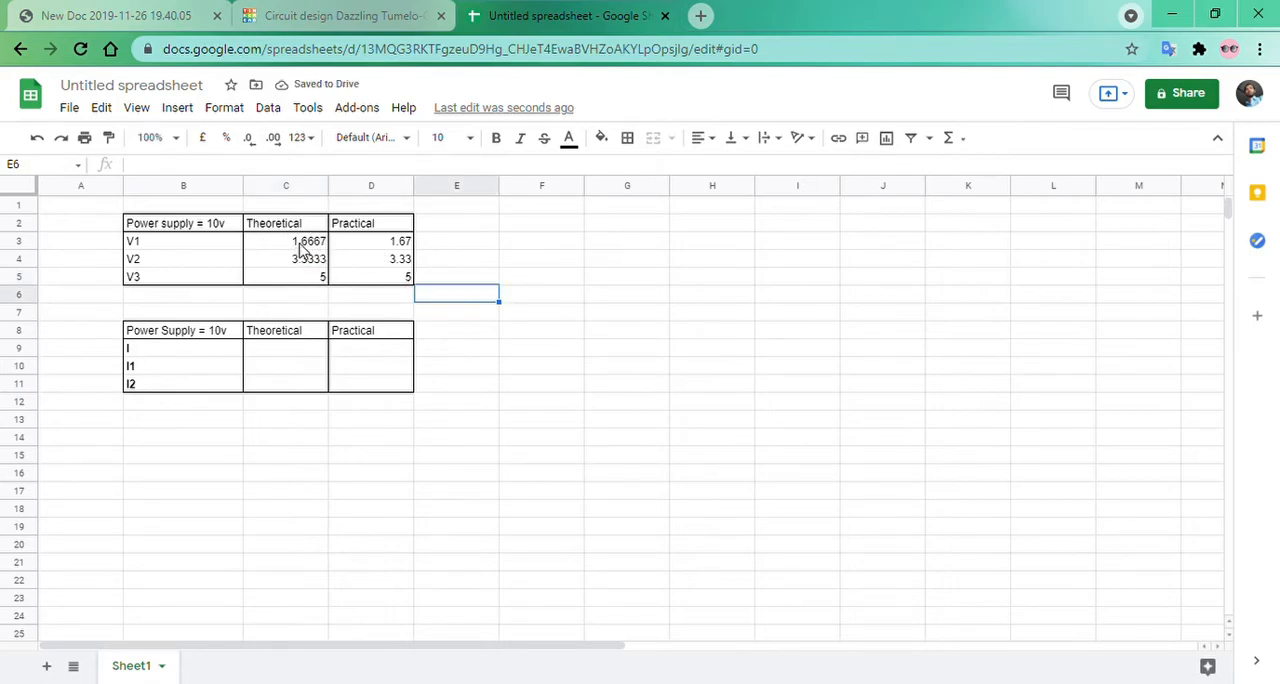
Total the theoretical voltages in cell C6 with the formula =SUM(C3:C5).
{"action": "left_click", "coordinate": [300, 243]}
{"action": "left_click", "coordinate": [352, 246]}
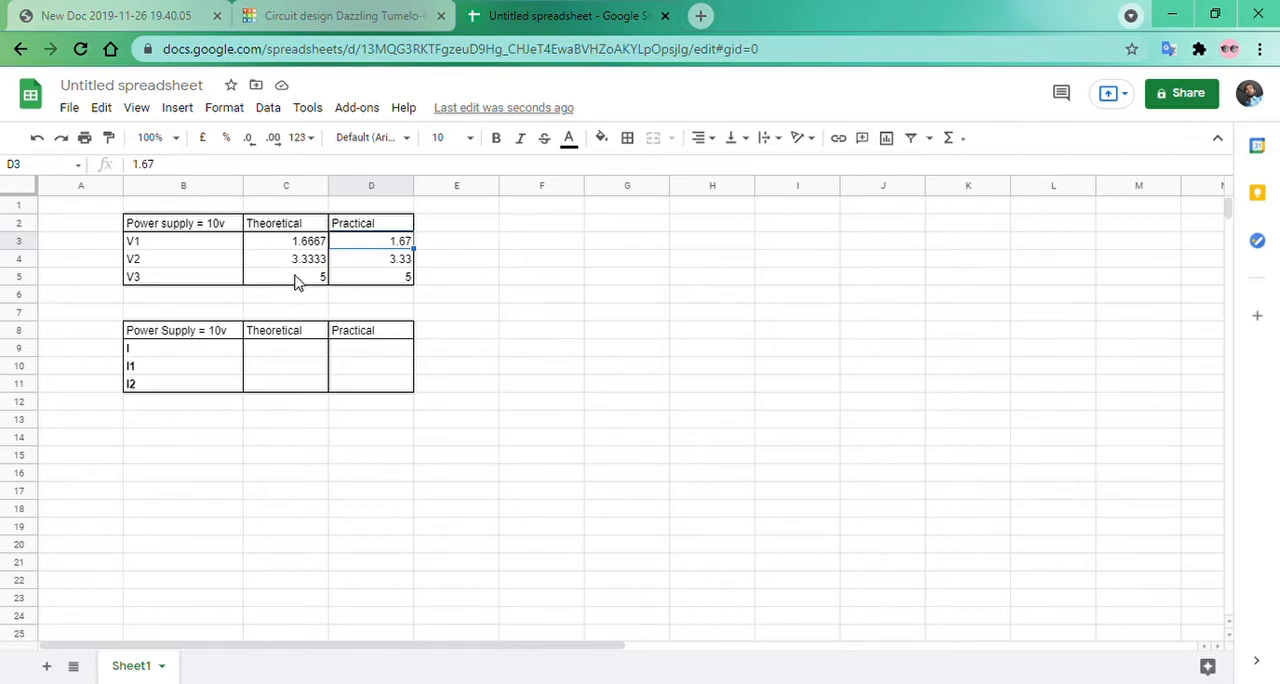
{"action": "left_click_drag", "start_coordinate": [291, 244], "coordinate": [296, 281]}
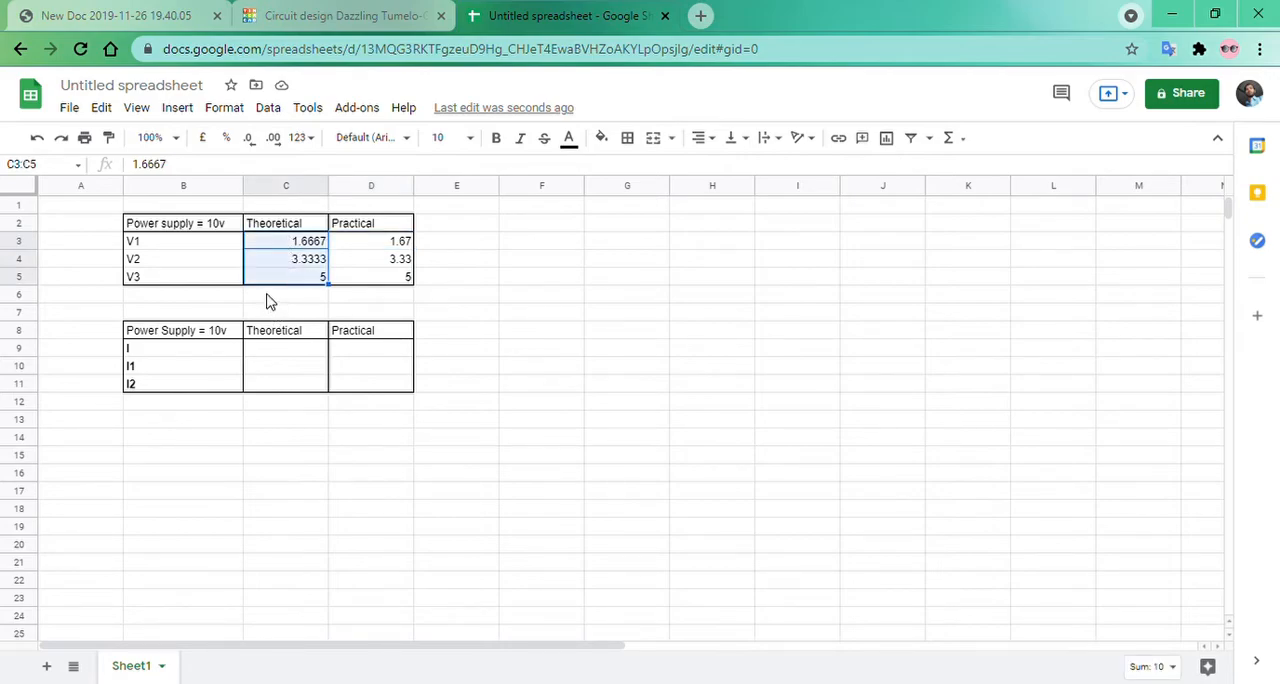
{"action": "left_click", "coordinate": [268, 300]}
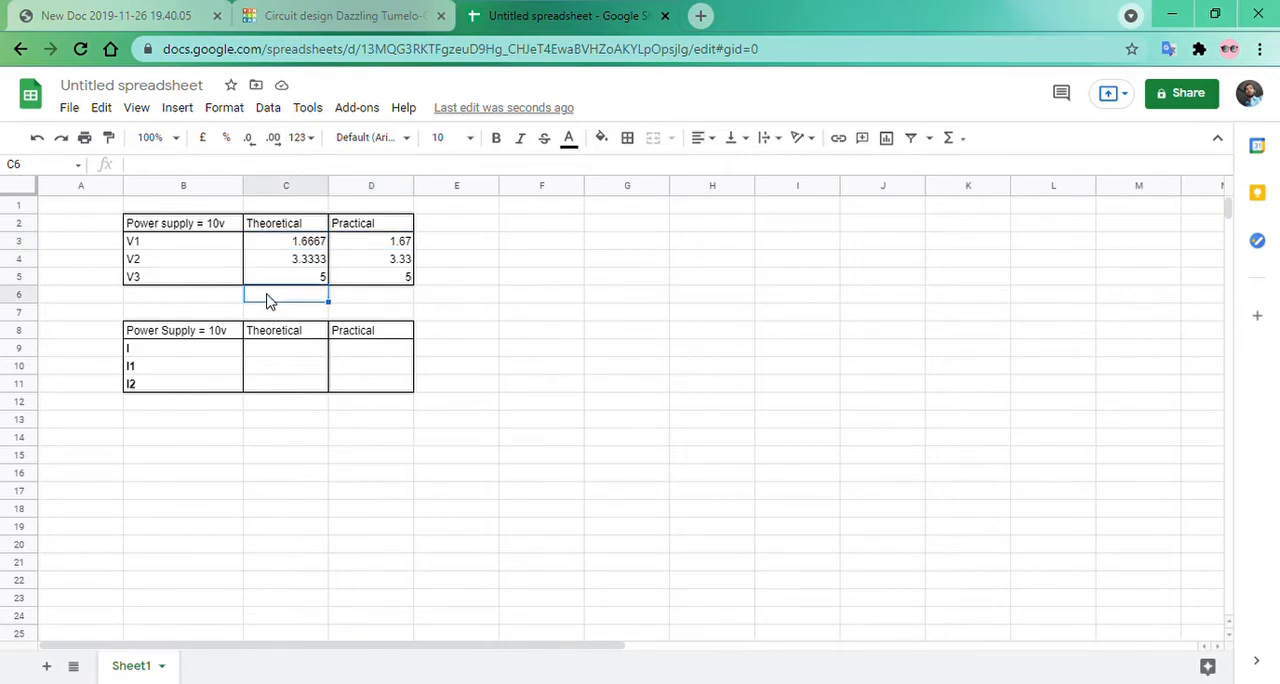
{"action": "type", "text": "="}
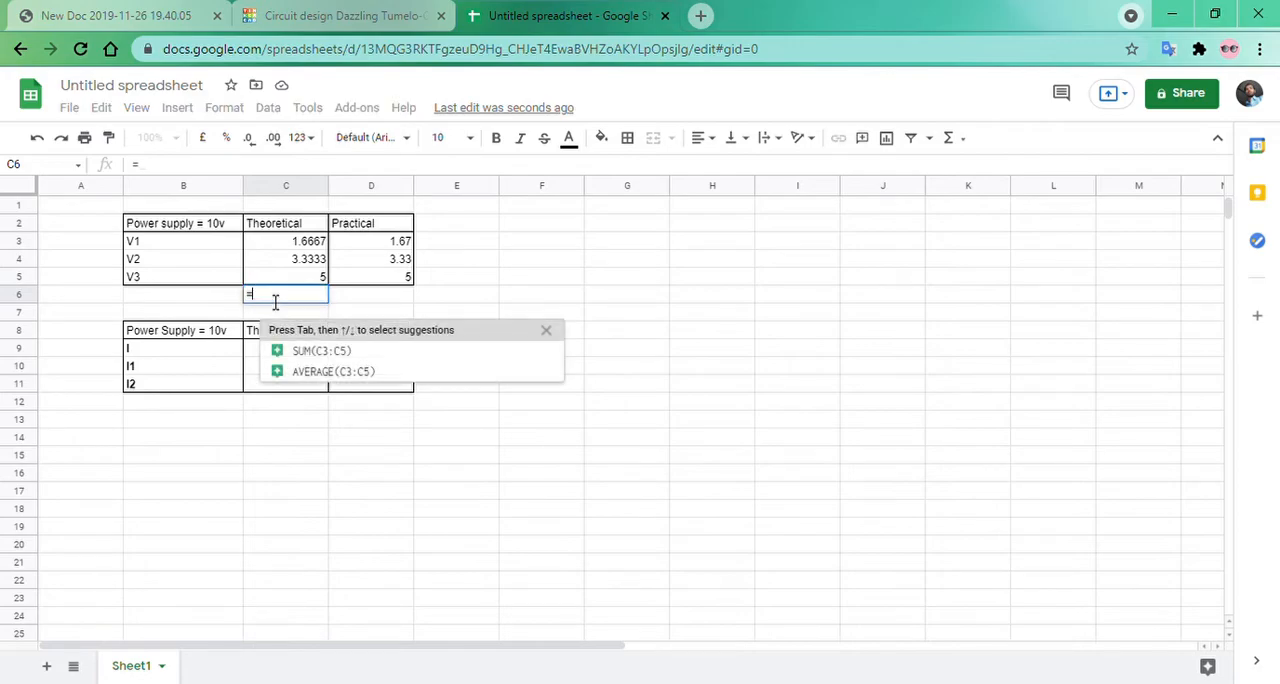
{"action": "left_click", "coordinate": [303, 358]}
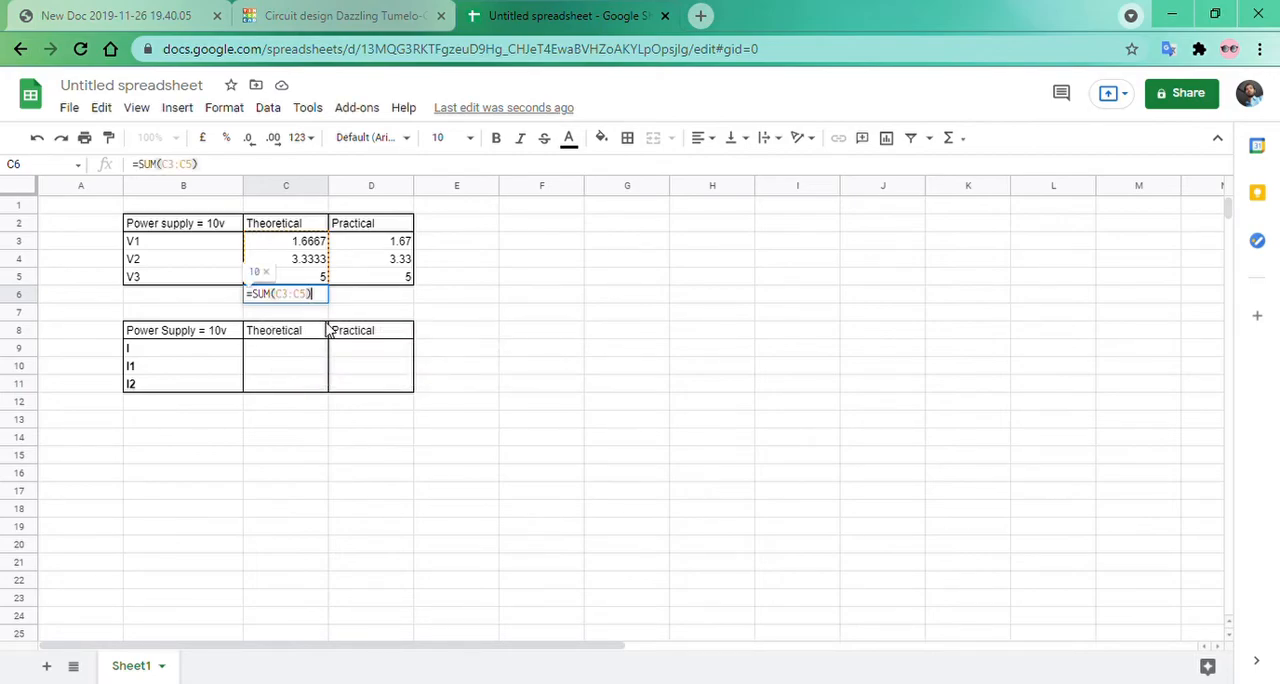
{"action": "key", "text": "Return"}
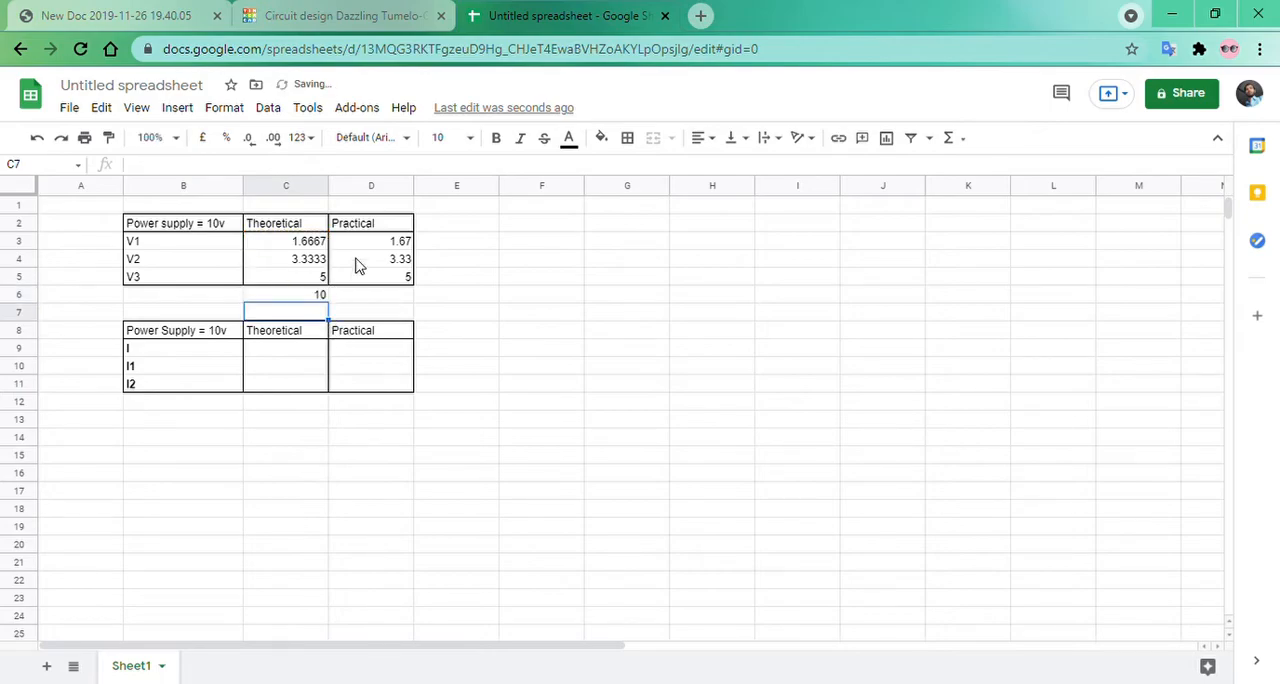
Total the practical voltages in cell D6 with =SUM(D3:D5) and compare it with the theoretical total.
{"action": "left_click_drag", "start_coordinate": [358, 244], "coordinate": [371, 280]}
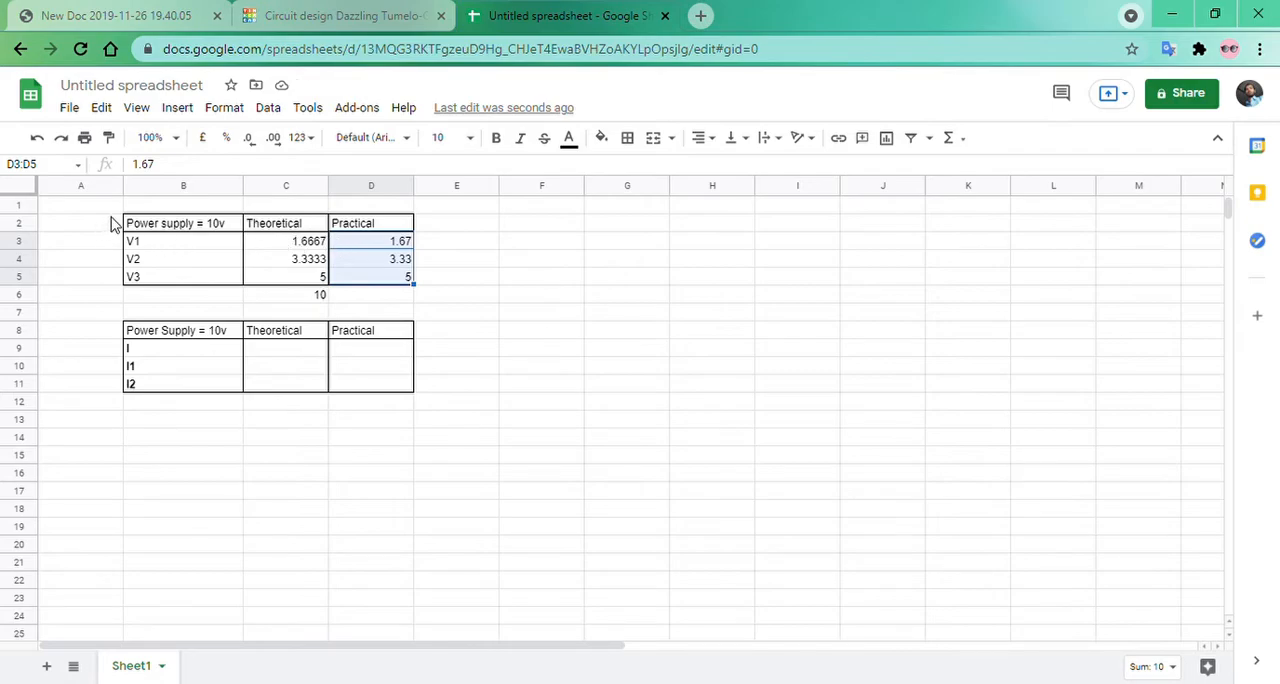
{"action": "left_click", "coordinate": [372, 305]}
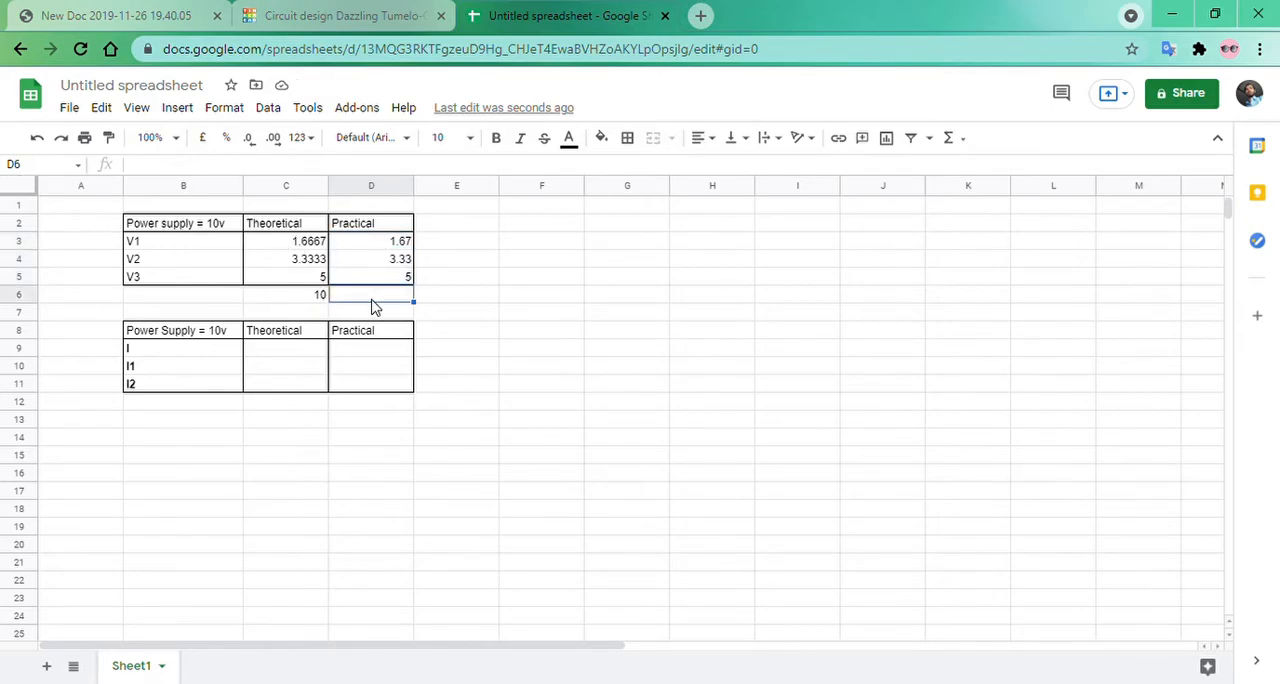
{"action": "type", "text": "s"}
{"action": "key", "text": "BackSpace"}
{"action": "type", "text": "=sum"}
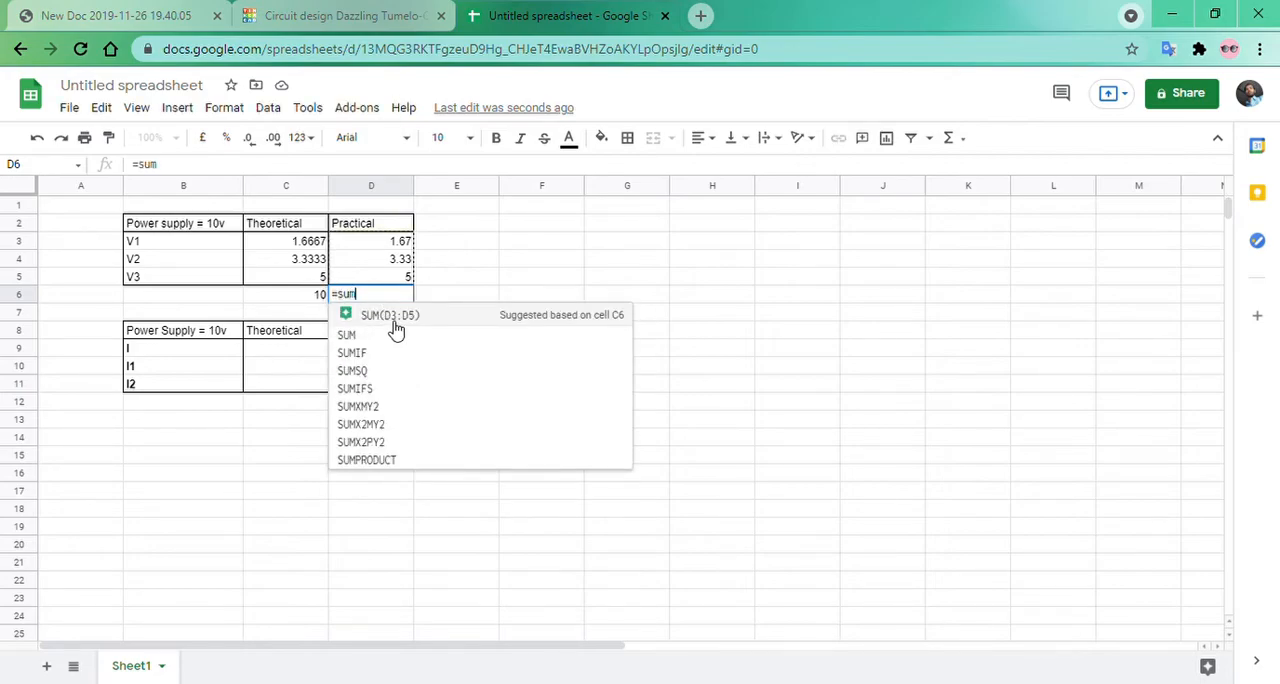
{"action": "left_click", "coordinate": [395, 320]}
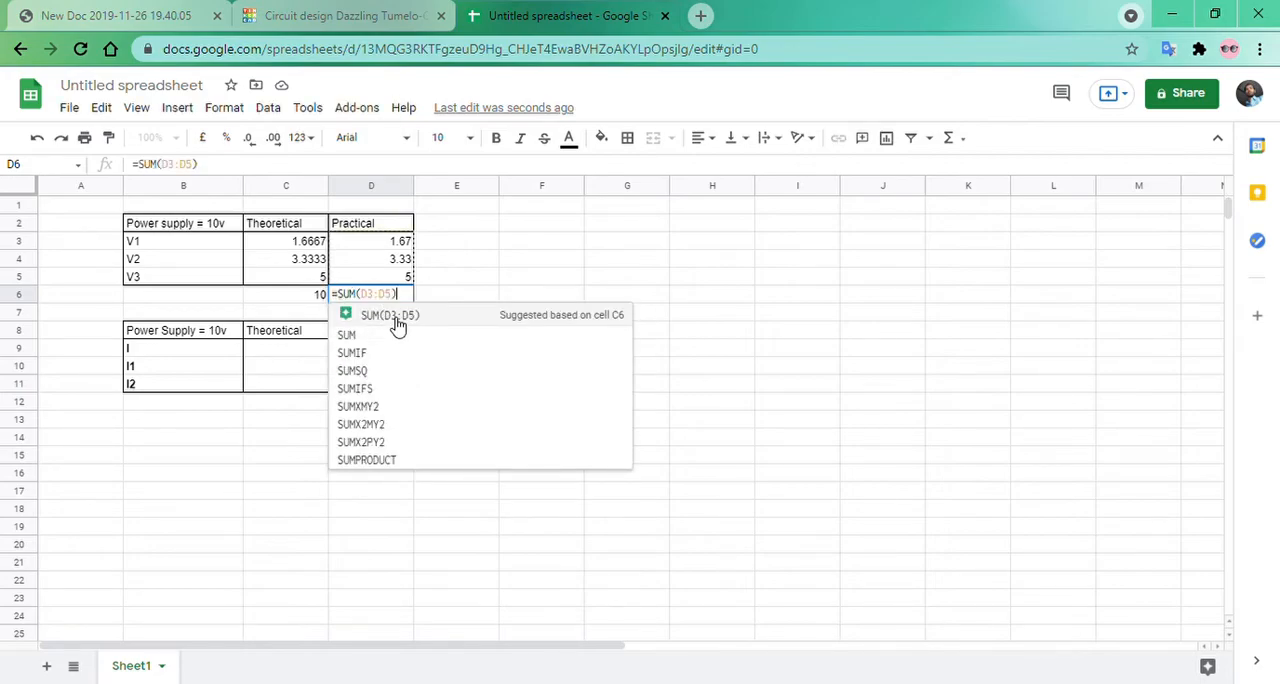
{"action": "key", "text": "Return"}
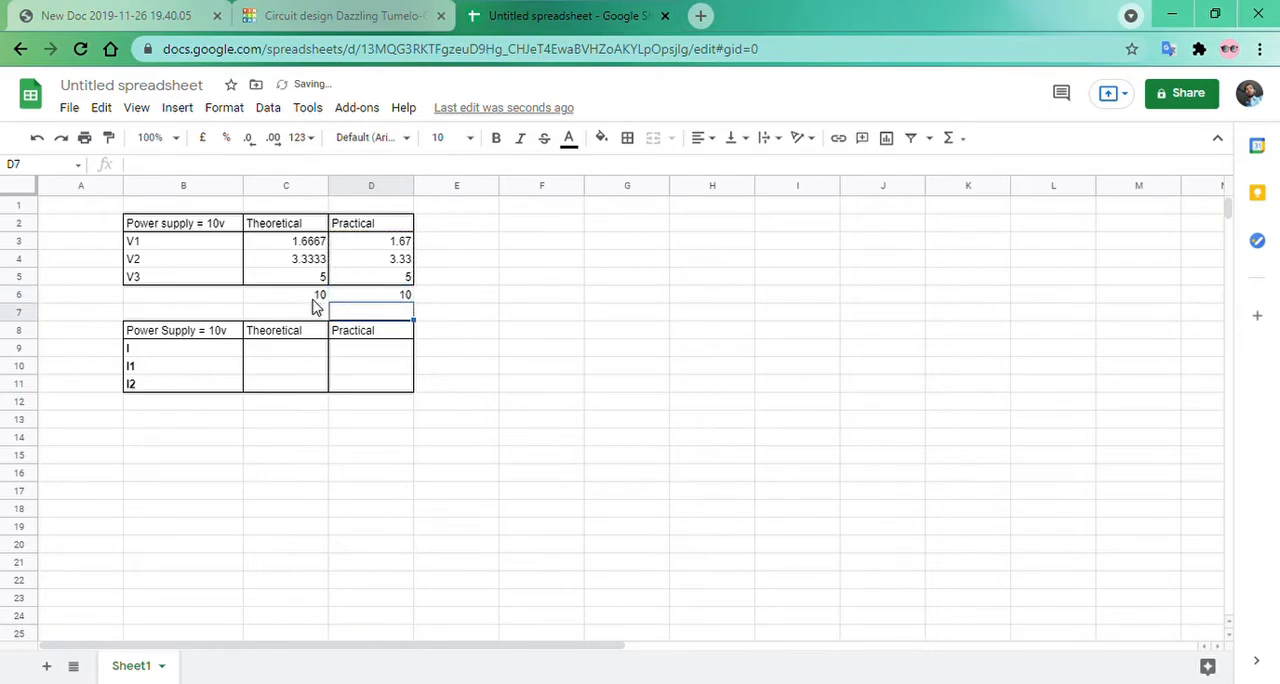
{"action": "left_click", "coordinate": [316, 296]}
{"action": "left_click", "coordinate": [366, 297]}
{"action": "left_click", "coordinate": [465, 352]}
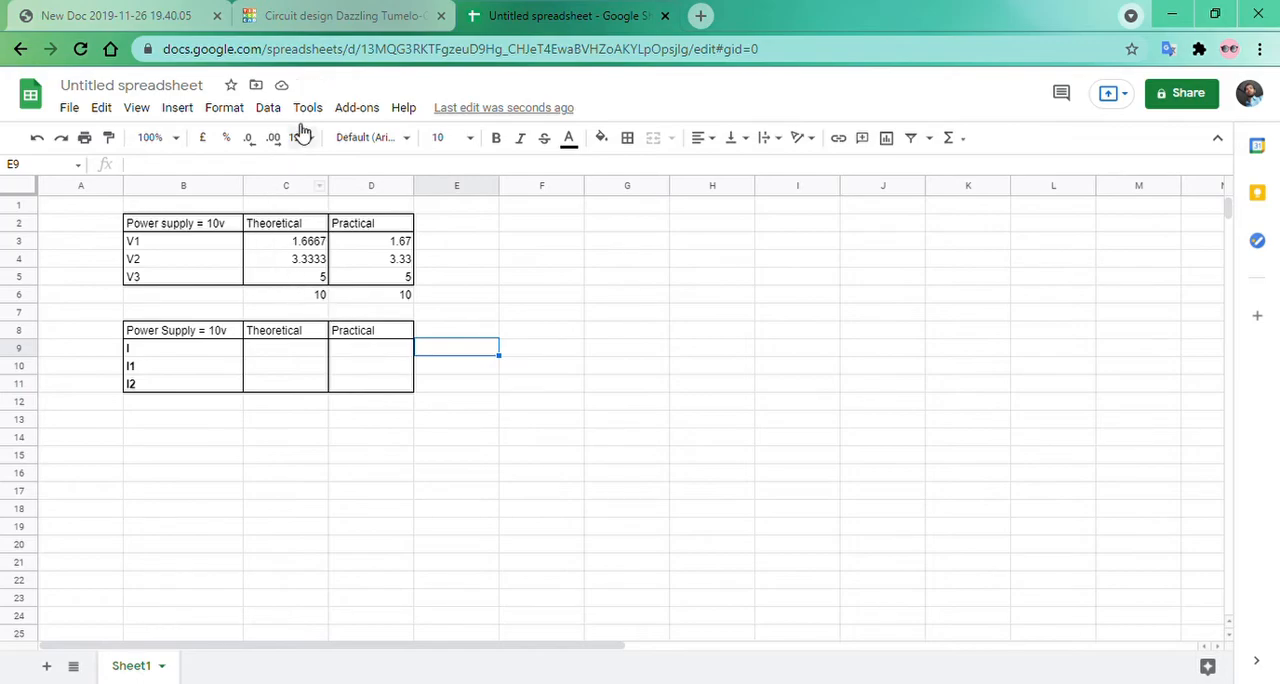
Switch to the Tinkercad circuit and delete the three multimeters.
{"action": "left_click", "coordinate": [290, 17]}
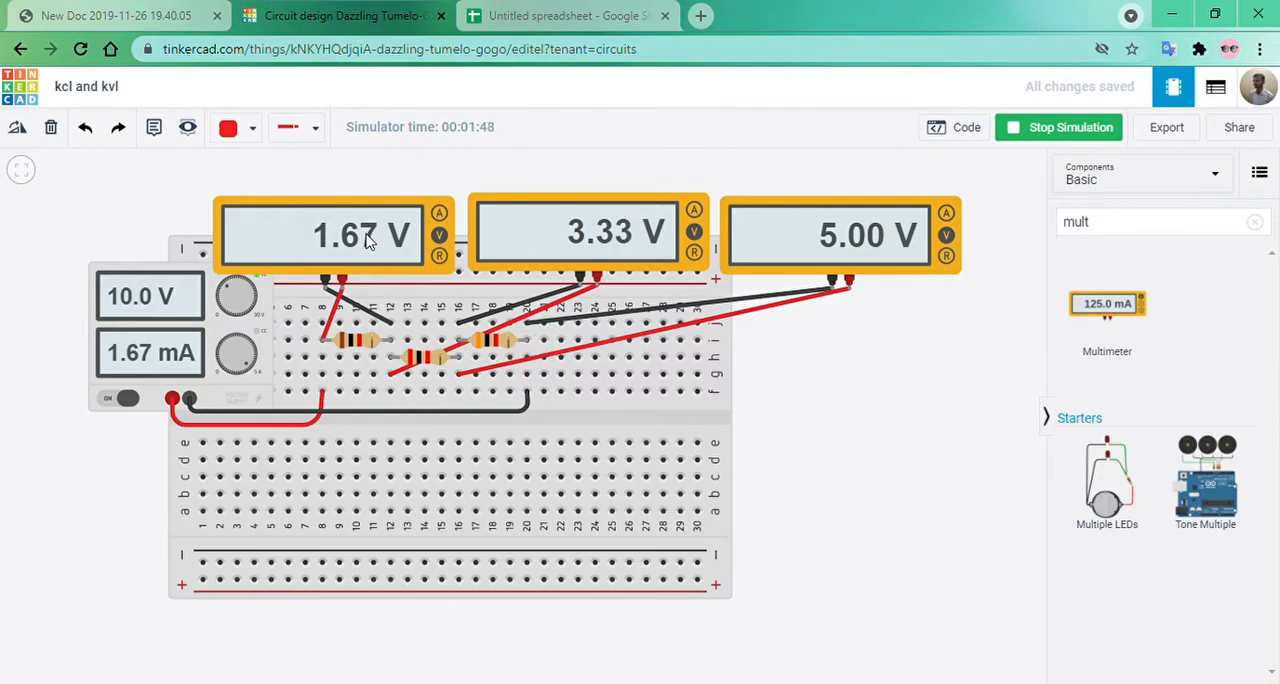
{"action": "left_click", "coordinate": [335, 236]}
{"action": "key", "text": "Delete"}
{"action": "left_click", "coordinate": [537, 251]}
{"action": "key", "text": "Delete"}
{"action": "left_click", "coordinate": [749, 246]}
{"action": "key", "text": "Delete"}
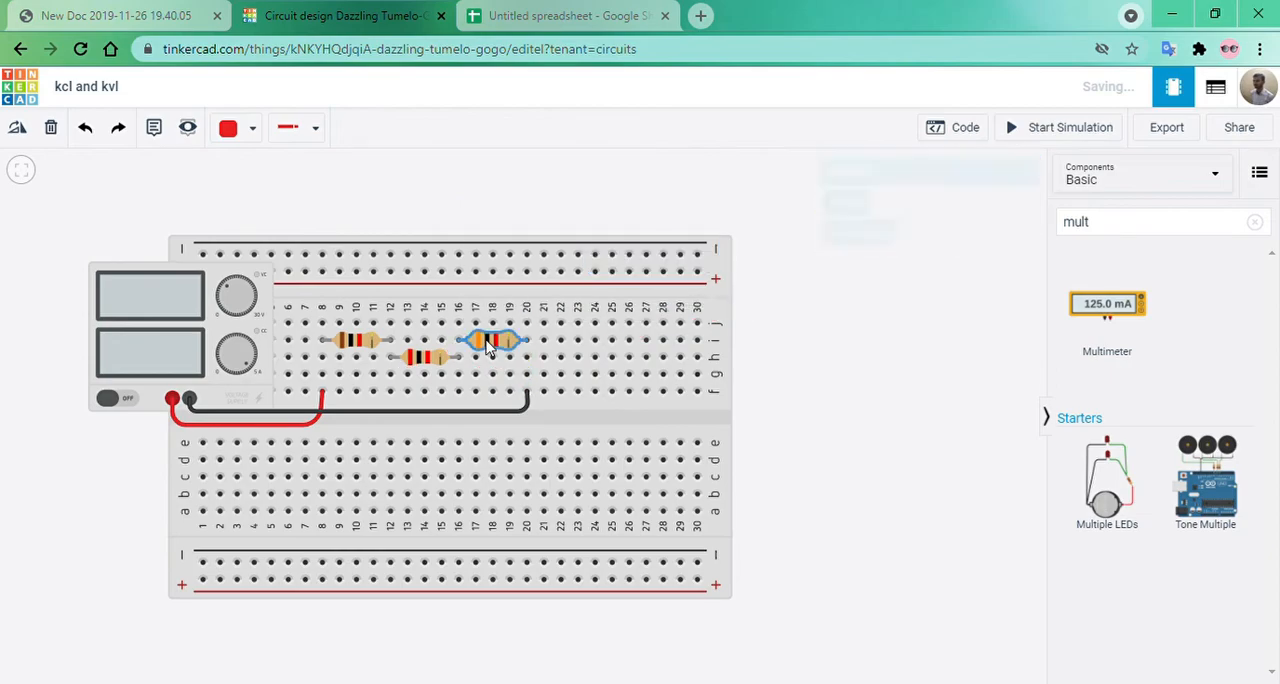
Delete the resistors of the series circuit from the breadboard.
{"action": "left_click", "coordinate": [487, 347]}
{"action": "key", "text": "Delete"}
{"action": "left_click", "coordinate": [436, 360]}
{"action": "key", "text": "Delete"}
{"action": "key", "text": "Delete"}
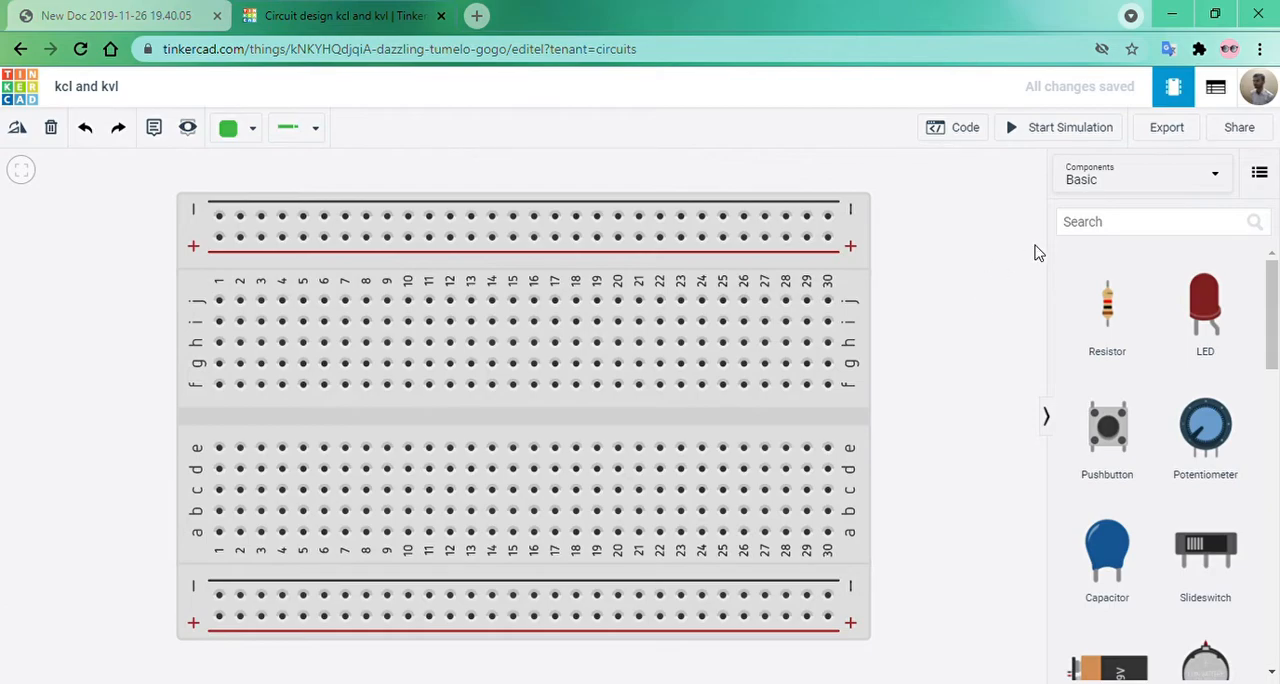
Place a 2 kΩ resistor vertically from hole f11 to d11 and a second resistor horizontally from g11 to g15.
{"action": "left_click_drag", "start_coordinate": [1119, 303], "coordinate": [430, 430]}
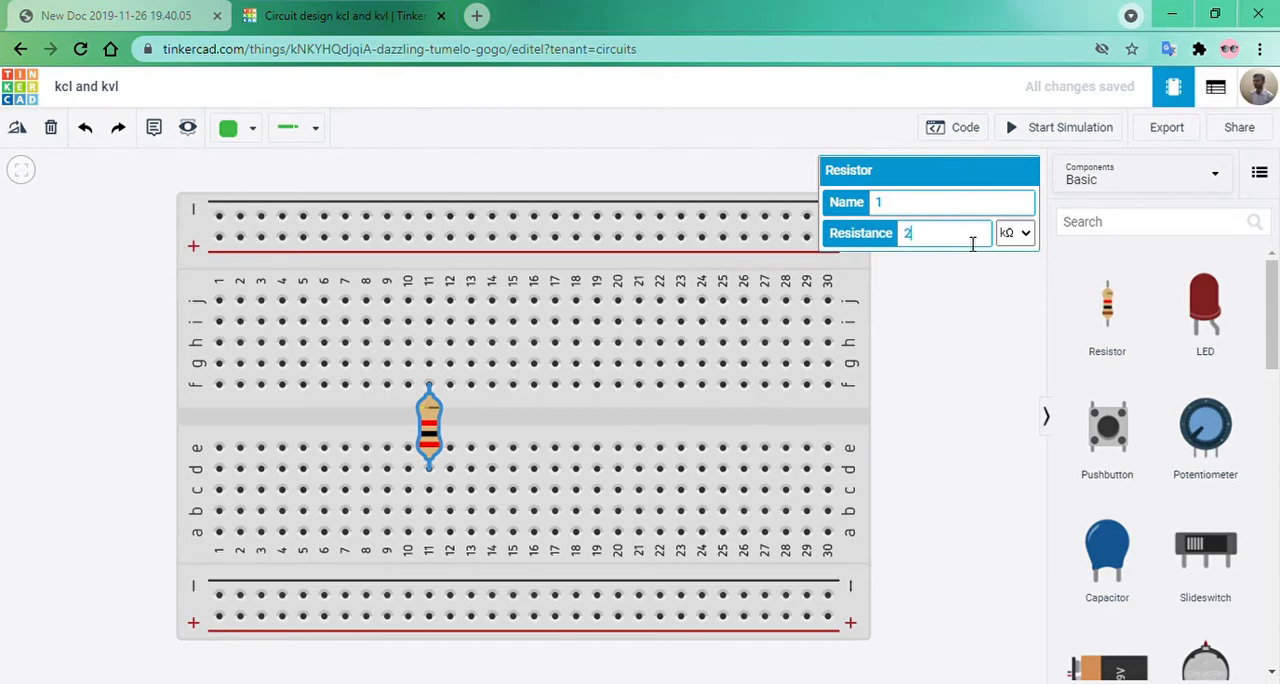
{"action": "left_click", "coordinate": [968, 391]}
{"action": "left_click_drag", "start_coordinate": [1103, 322], "coordinate": [441, 385]}
{"action": "key", "text": "r"}
{"action": "key", "text": "r"}
{"action": "key", "text": "r"}
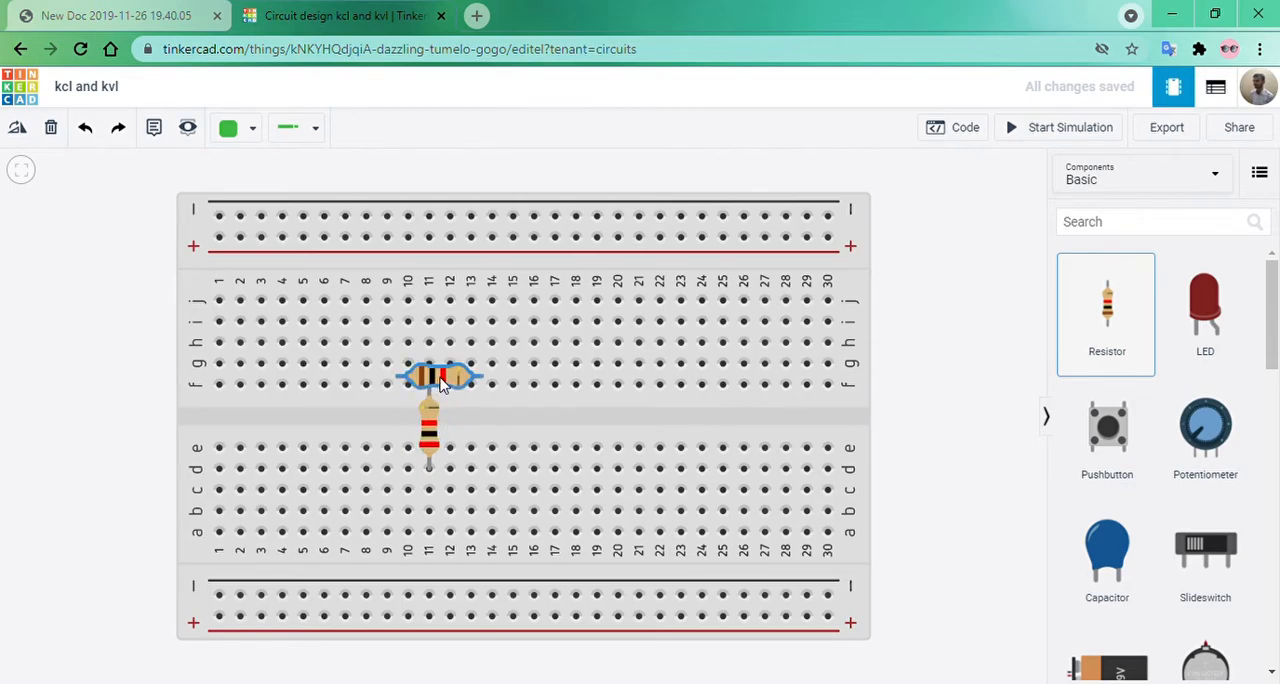
{"action": "left_click_drag", "start_coordinate": [447, 384], "coordinate": [476, 372]}
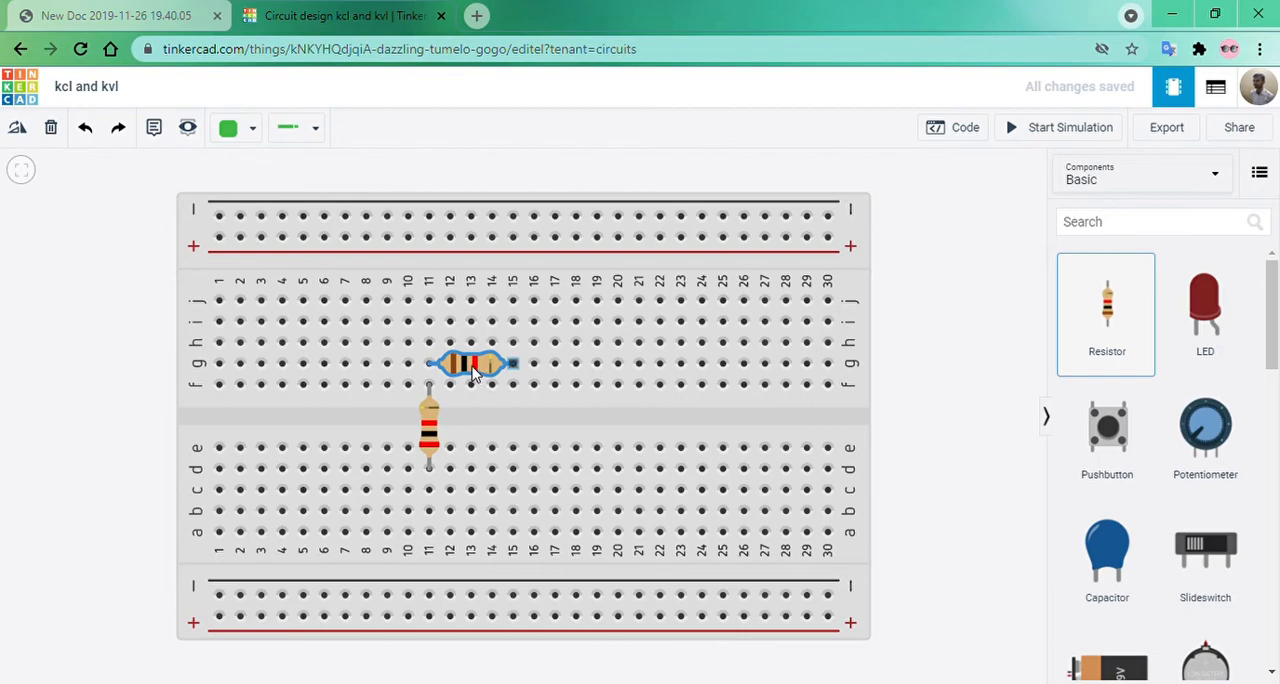
{"action": "left_click", "coordinate": [966, 360]}
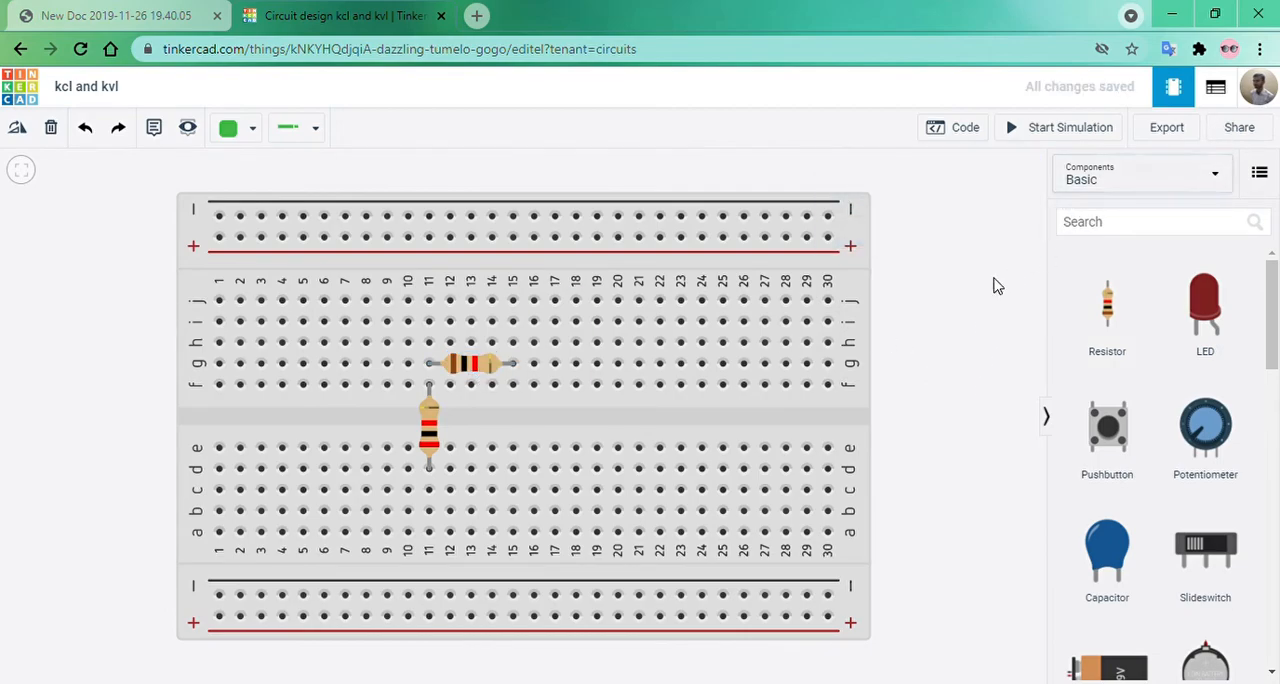
Search the components for "power supply" and place a Power Supply over the low-numbered end of the breadboard.
{"action": "left_click", "coordinate": [1119, 229]}
{"action": "type", "text": "power"}
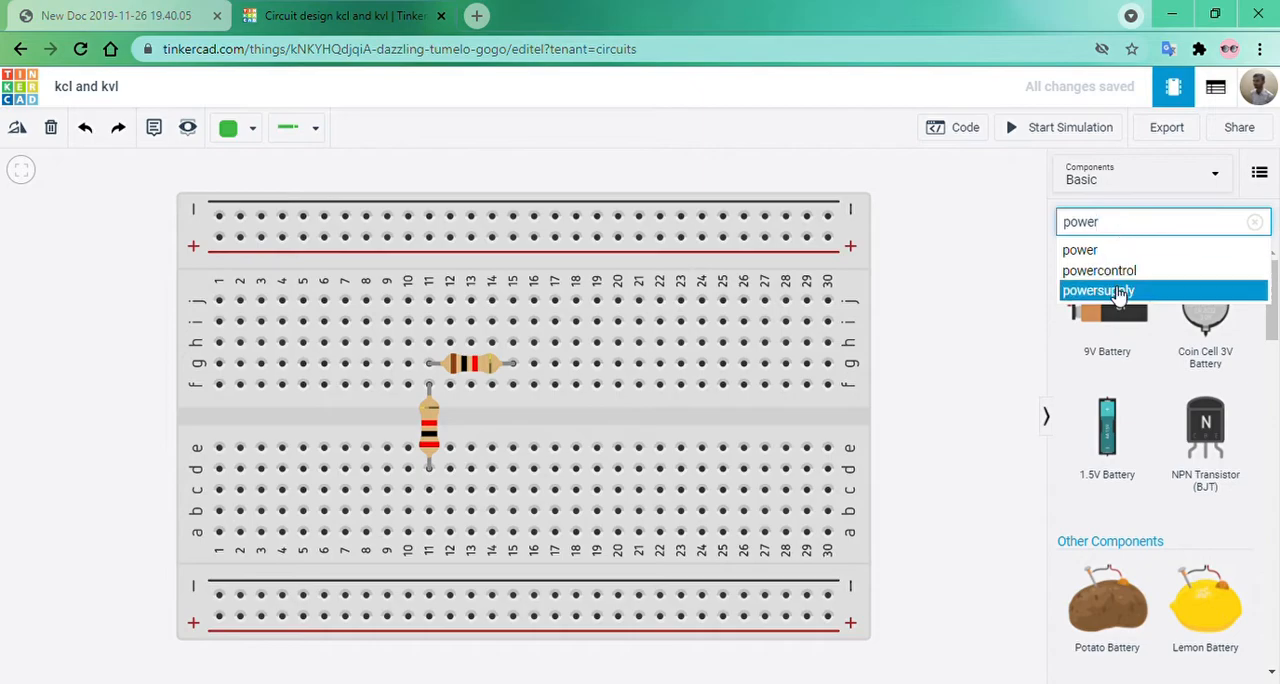
{"action": "left_click", "coordinate": [1112, 290]}
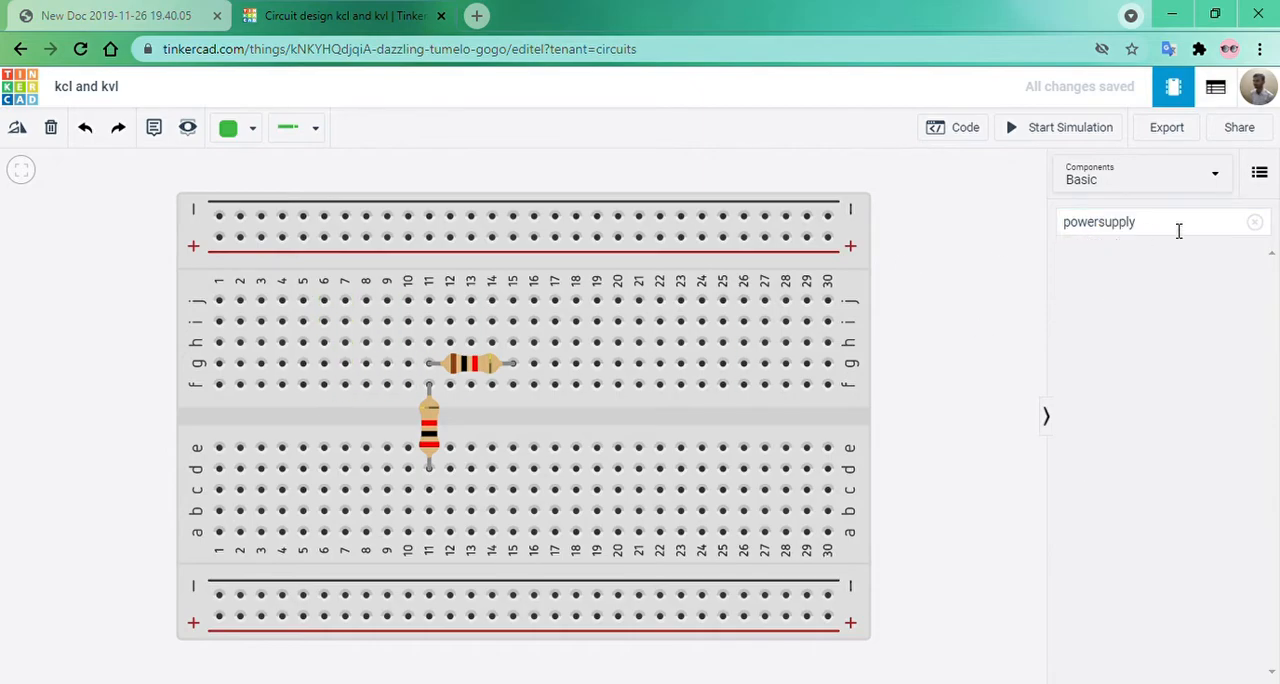
{"action": "left_click", "coordinate": [1104, 228]}
{"action": "mouse_move", "coordinate": [1106, 362]}
{"action": "left_mouse_down"}
{"action": "mouse_move", "coordinate": [8, 418]}
{"action": "mouse_move", "coordinate": [278, 418]}
{"action": "mouse_move", "coordinate": [240, 405]}
{"action": "left_mouse_up"}
Wire the power supply's positive terminal to breadboard hole f10, routed below the supply, and colour the wire red.
{"action": "left_click", "coordinate": [225, 398]}
{"action": "left_click", "coordinate": [282, 615]}
{"action": "left_click_drag", "start_coordinate": [282, 615], "coordinate": [400, 433]}
{"action": "left_click", "coordinate": [400, 433]}
{"action": "left_click", "coordinate": [407, 386]}
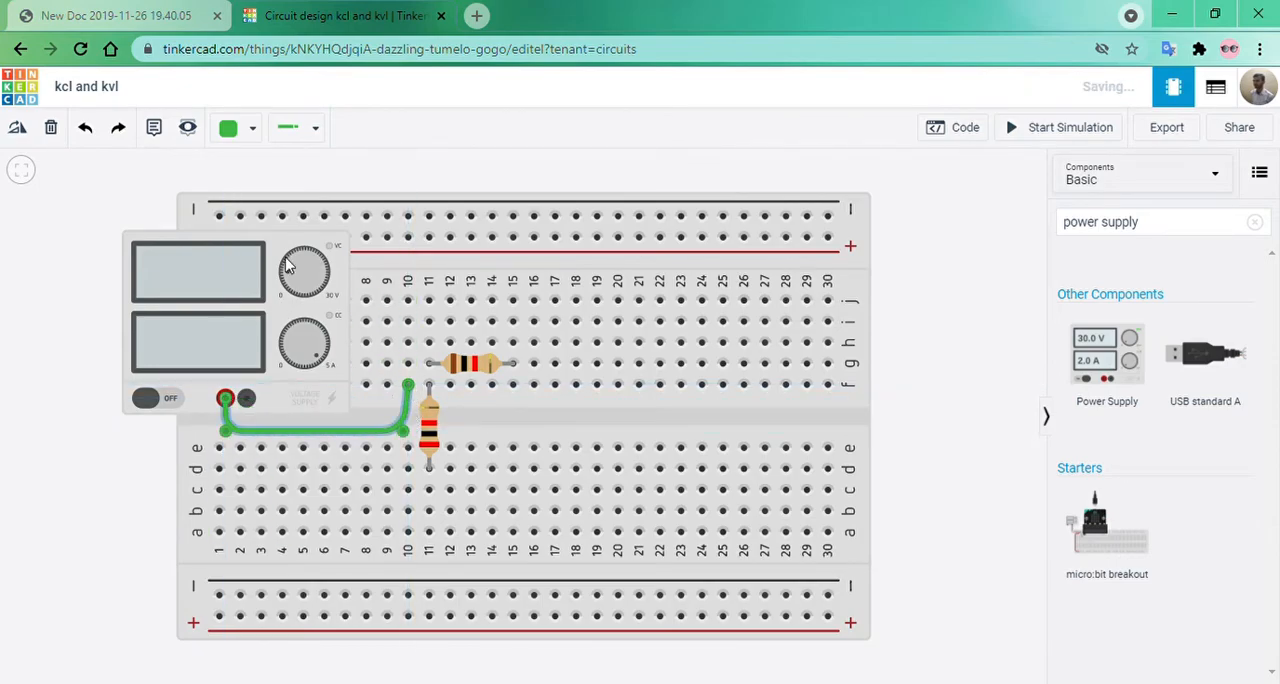
{"action": "left_click", "coordinate": [222, 127]}
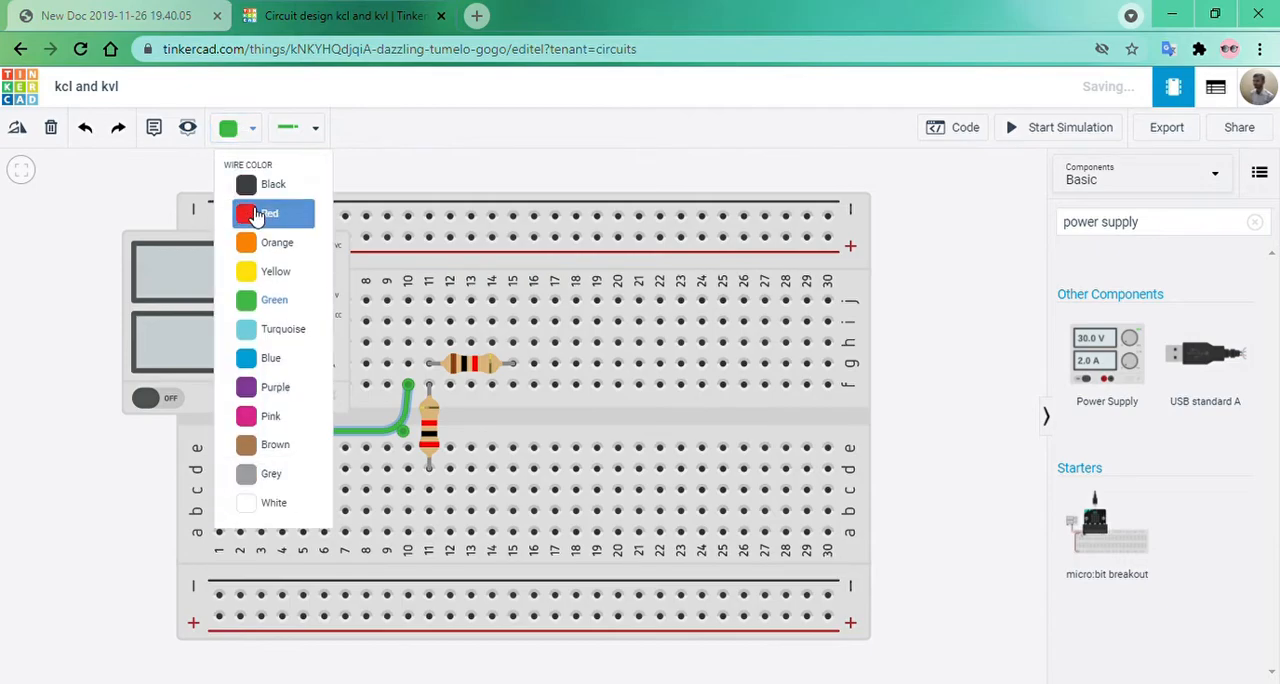
{"action": "left_click", "coordinate": [262, 209]}
Wire the power supply's negative terminal down and along the breadboard's lower edge to hole a16.
{"action": "left_click", "coordinate": [246, 400]}
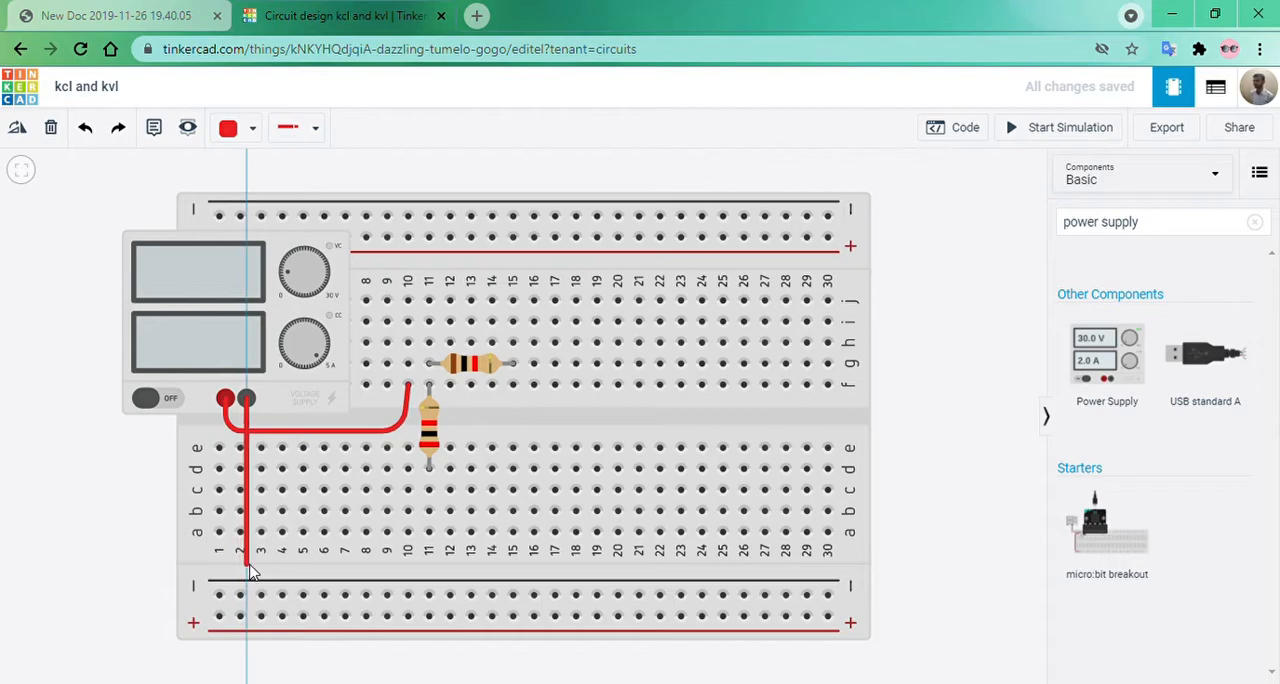
{"action": "left_click", "coordinate": [247, 561]}
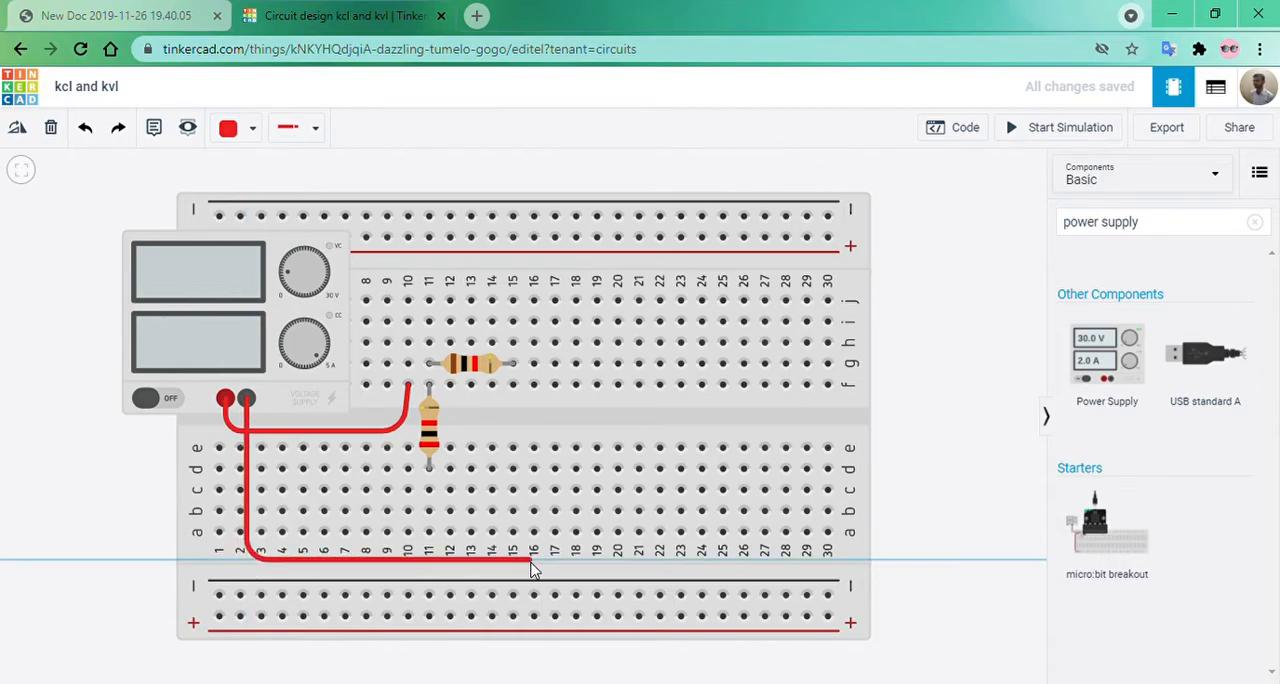
{"action": "left_click", "coordinate": [536, 560]}
{"action": "left_click", "coordinate": [534, 532]}
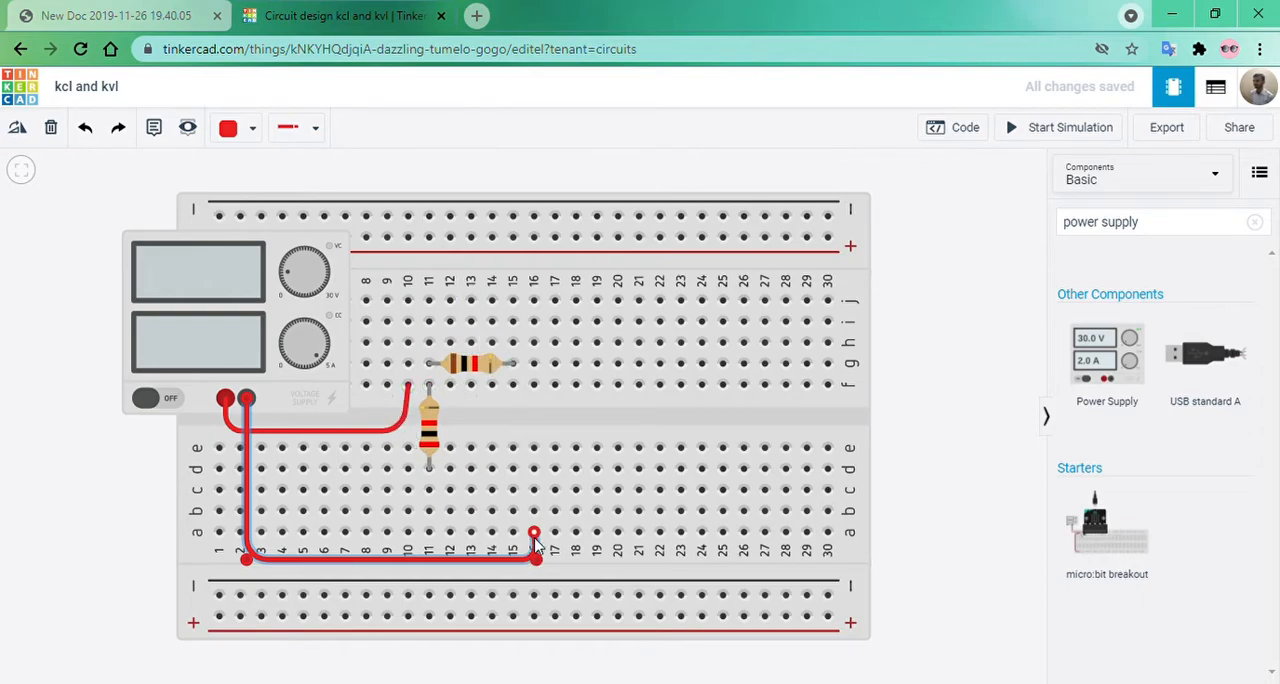
Shift the breadboard away from the power supply and reconnect the supply's positive wire to hole f8.
{"action": "left_click", "coordinate": [408, 388]}
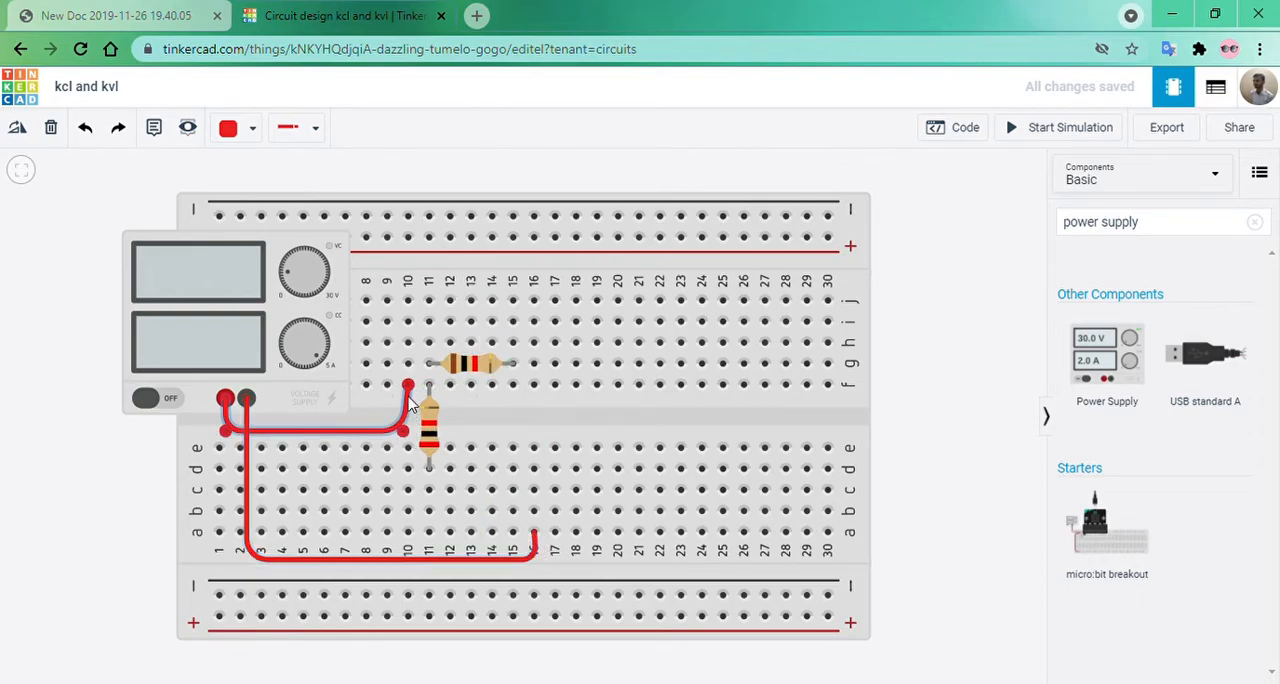
{"action": "left_click_drag", "start_coordinate": [403, 401], "coordinate": [384, 401]}
{"action": "left_click_drag", "start_coordinate": [619, 423], "coordinate": [671, 421]}
{"action": "left_click", "coordinate": [440, 388]}
{"action": "left_click_drag", "start_coordinate": [439, 386], "coordinate": [398, 388]}
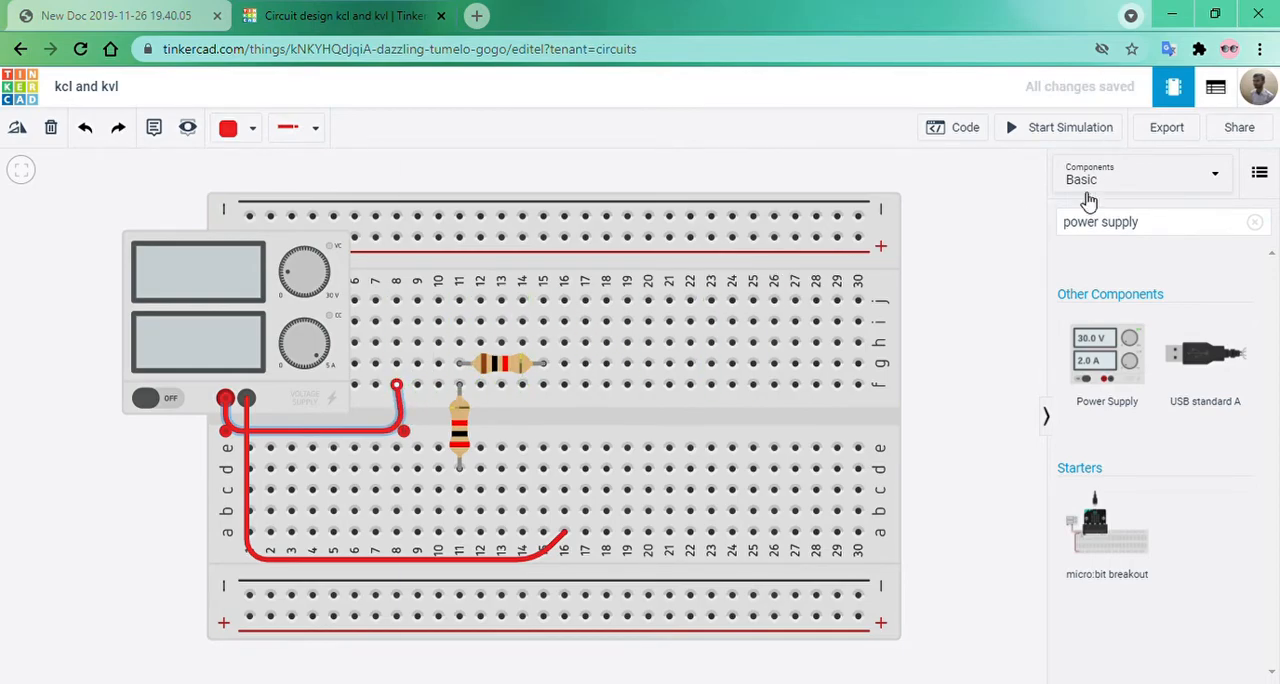
Search the components for "mul" and place three multimeters, two above the breadboard and one over its high-numbered columns.
{"action": "left_click", "coordinate": [1255, 222]}
{"action": "type", "text": "mul"}
{"action": "left_click_drag", "start_coordinate": [1107, 305], "coordinate": [402, 272]}
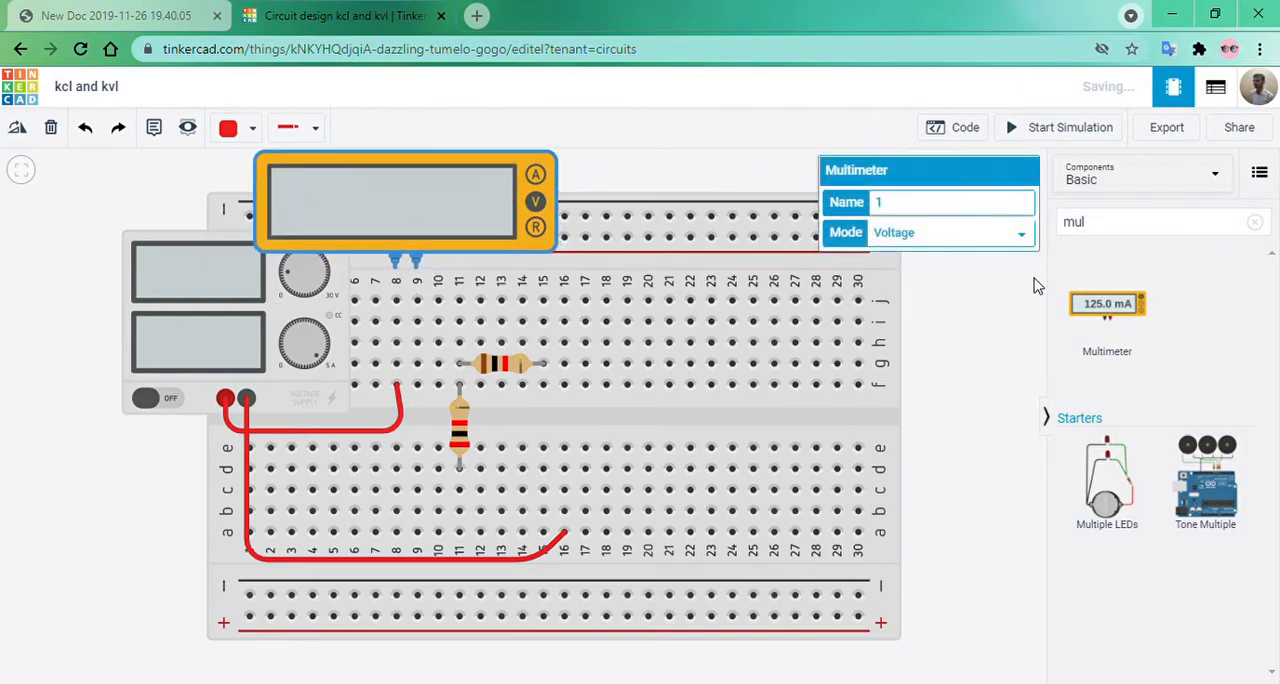
{"action": "left_click_drag", "start_coordinate": [1090, 308], "coordinate": [708, 270]}
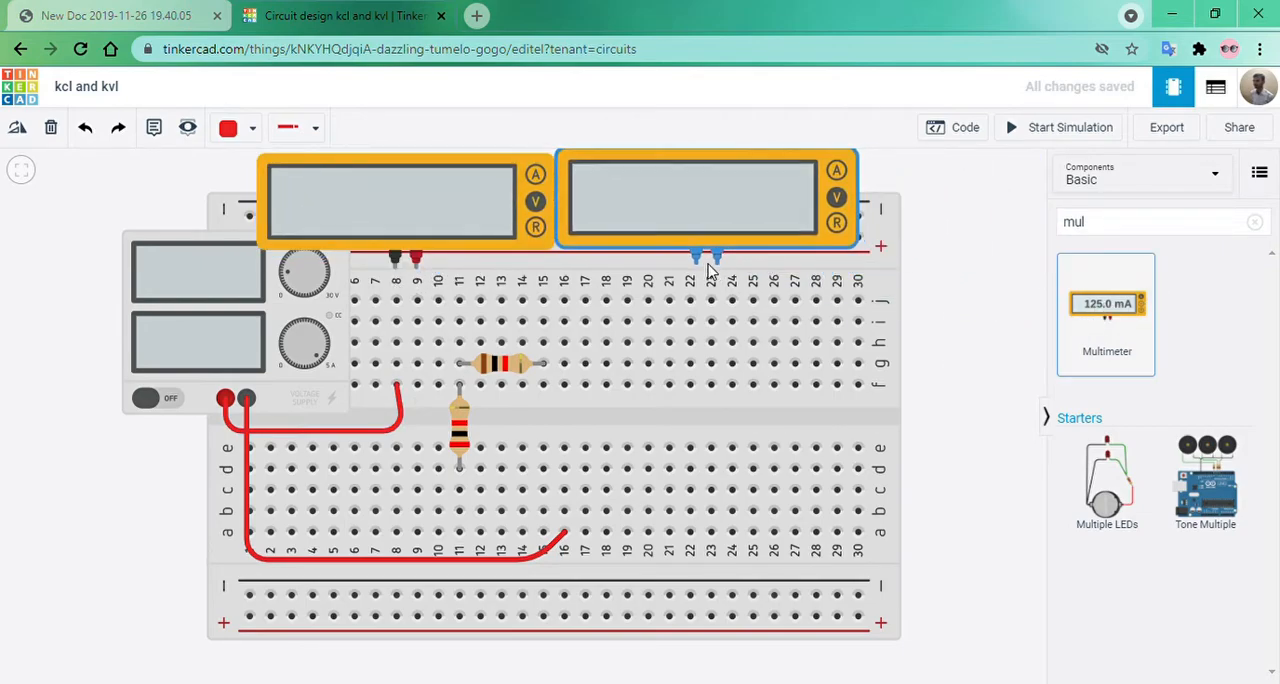
{"action": "left_click_drag", "start_coordinate": [1107, 305], "coordinate": [733, 424]}
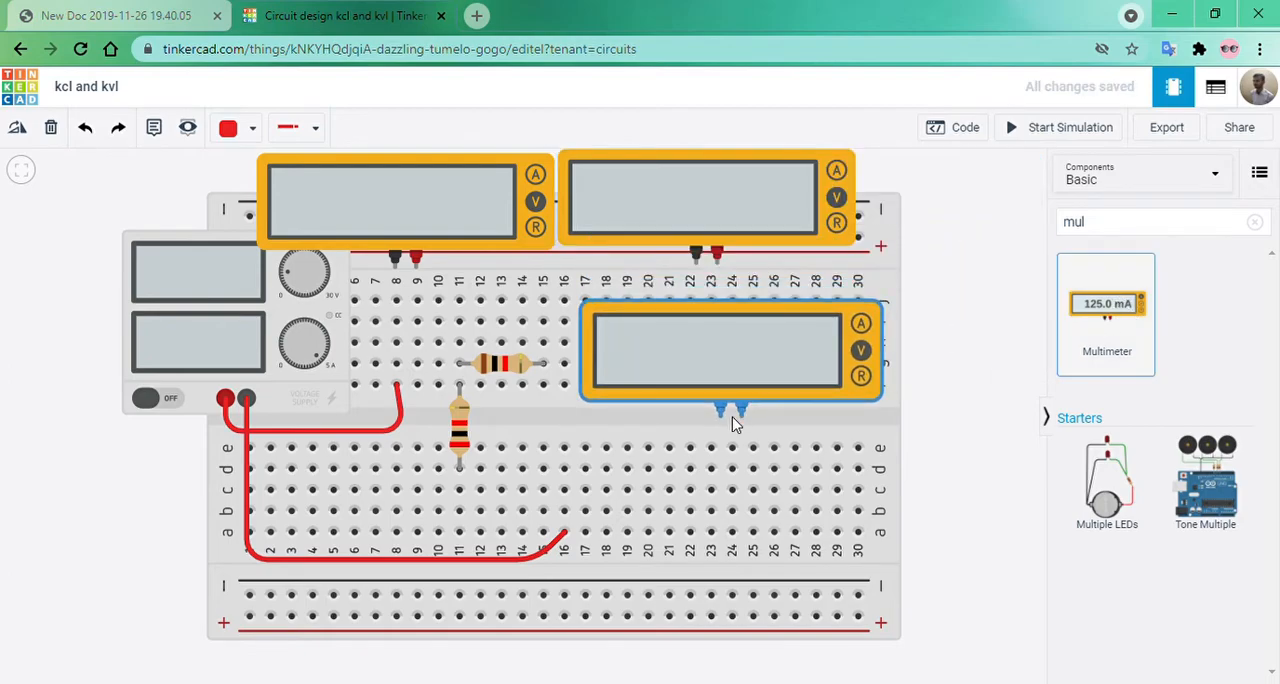
{"action": "left_click", "coordinate": [976, 482]}
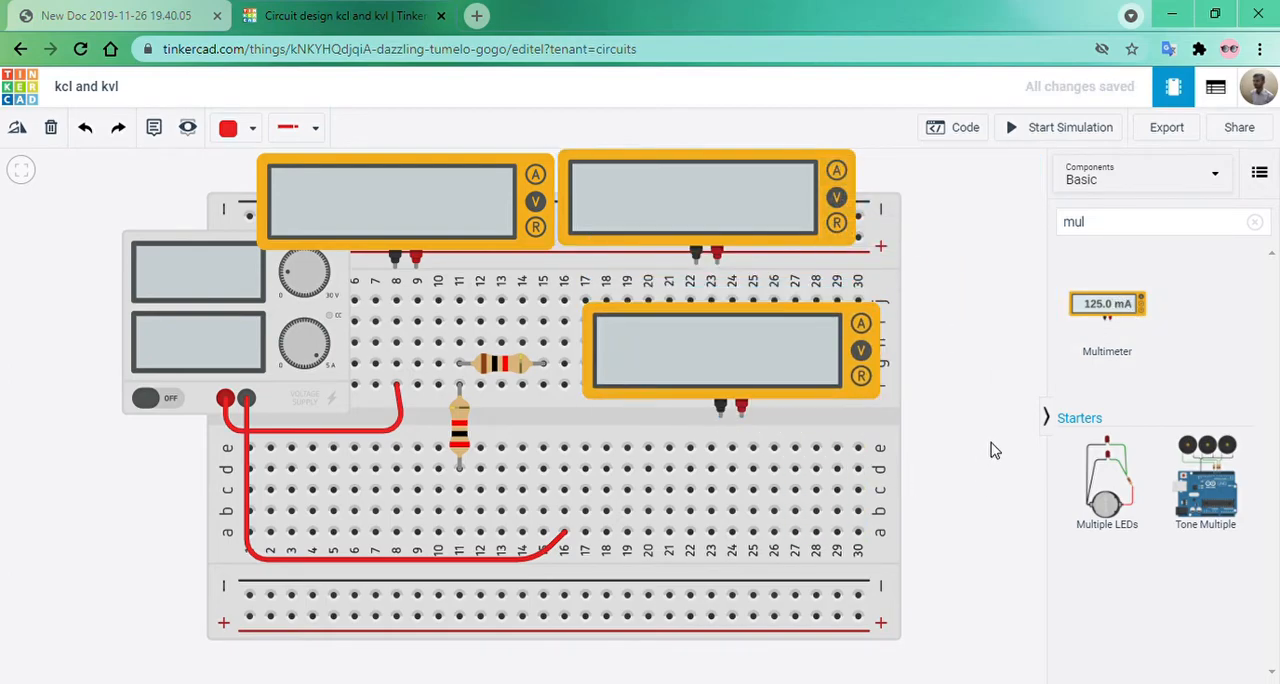
{"action": "left_click_drag", "start_coordinate": [992, 450], "coordinate": [983, 480]}
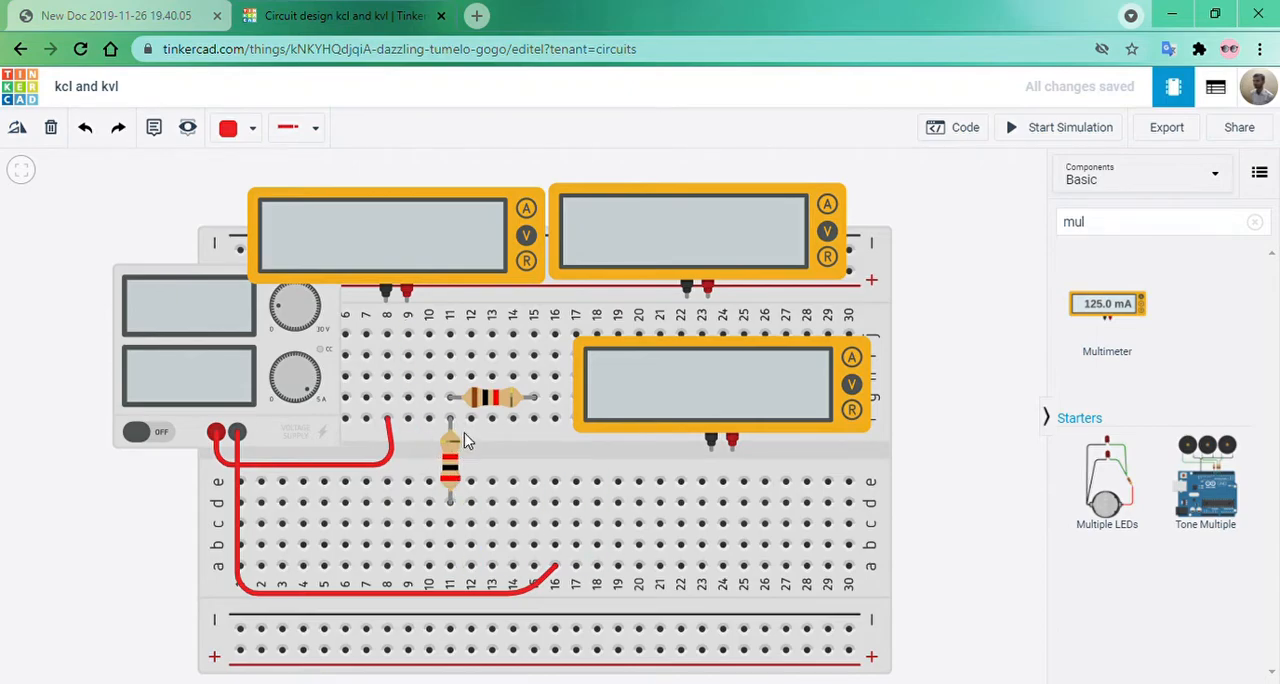
Wire the first multimeter's positive terminal to g8 and its negative terminal to h11, colouring the negative wire black.
{"action": "left_click", "coordinate": [406, 291]}
{"action": "left_click", "coordinate": [386, 376]}
{"action": "left_click", "coordinate": [386, 398]}
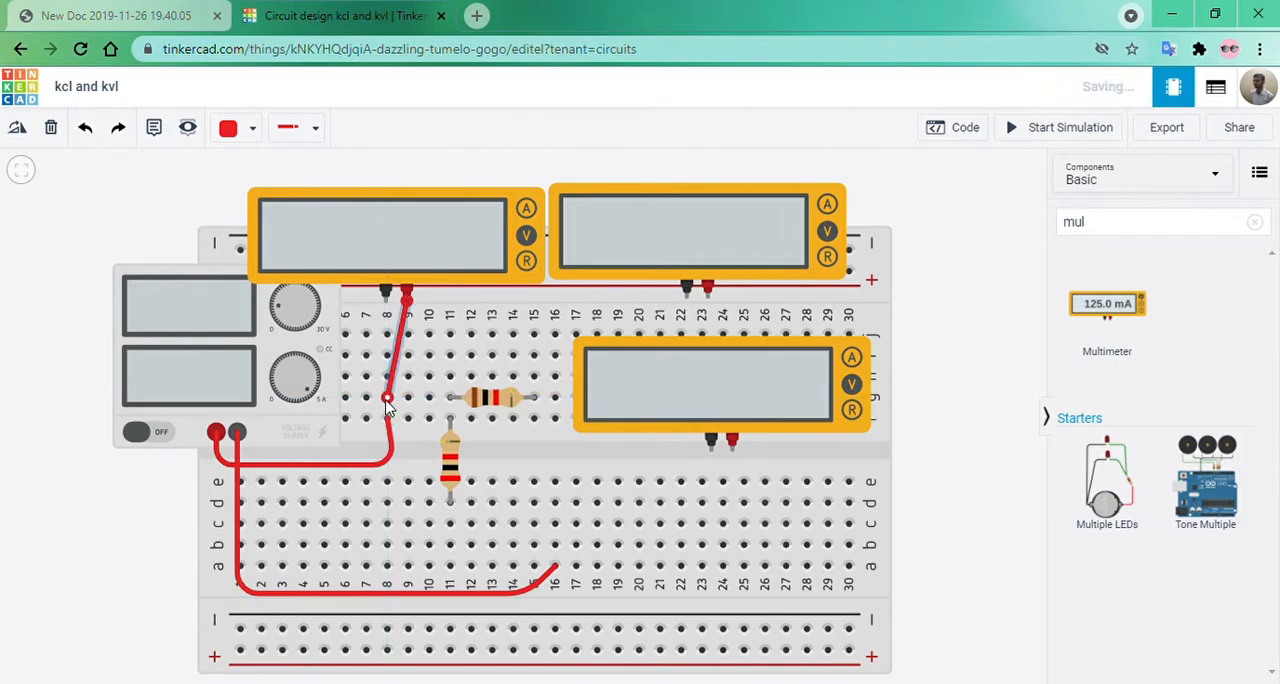
{"action": "left_click", "coordinate": [386, 292]}
{"action": "left_click", "coordinate": [450, 376]}
{"action": "left_click", "coordinate": [245, 127]}
{"action": "left_click", "coordinate": [271, 180]}
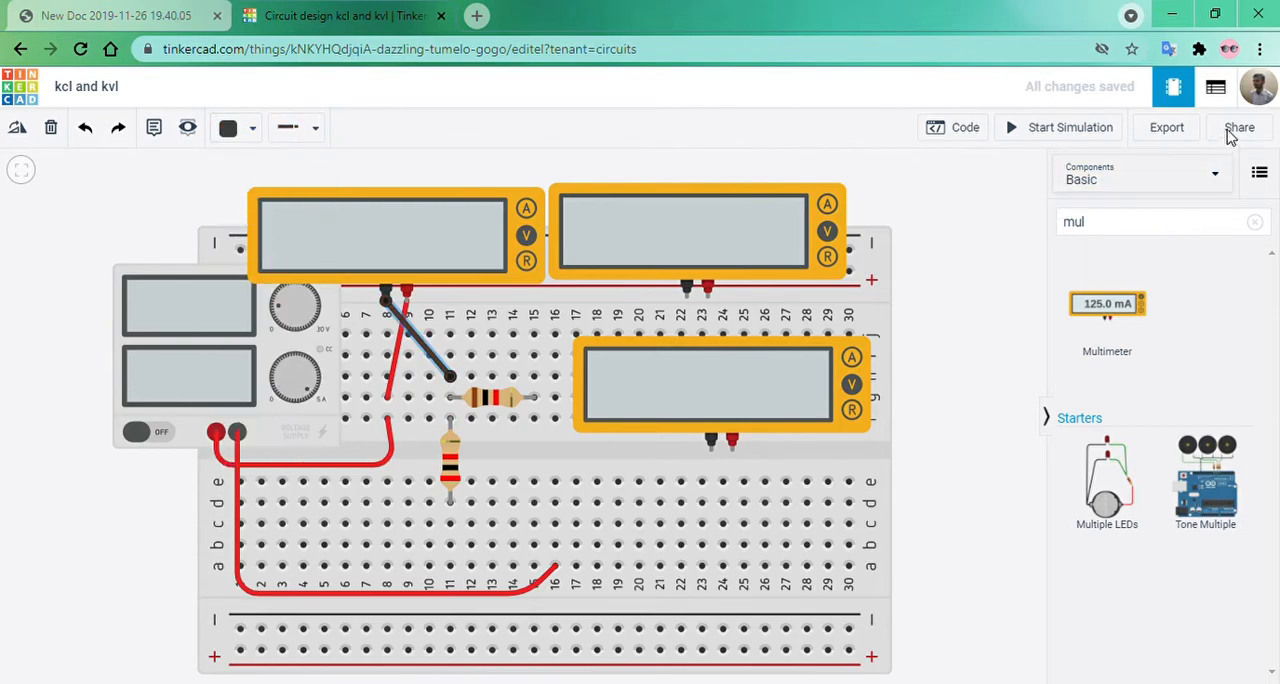
Wire the lower multimeter's negative terminal to b16 and recolour the power supply's negative wire black.
{"action": "left_click", "coordinate": [710, 449]}
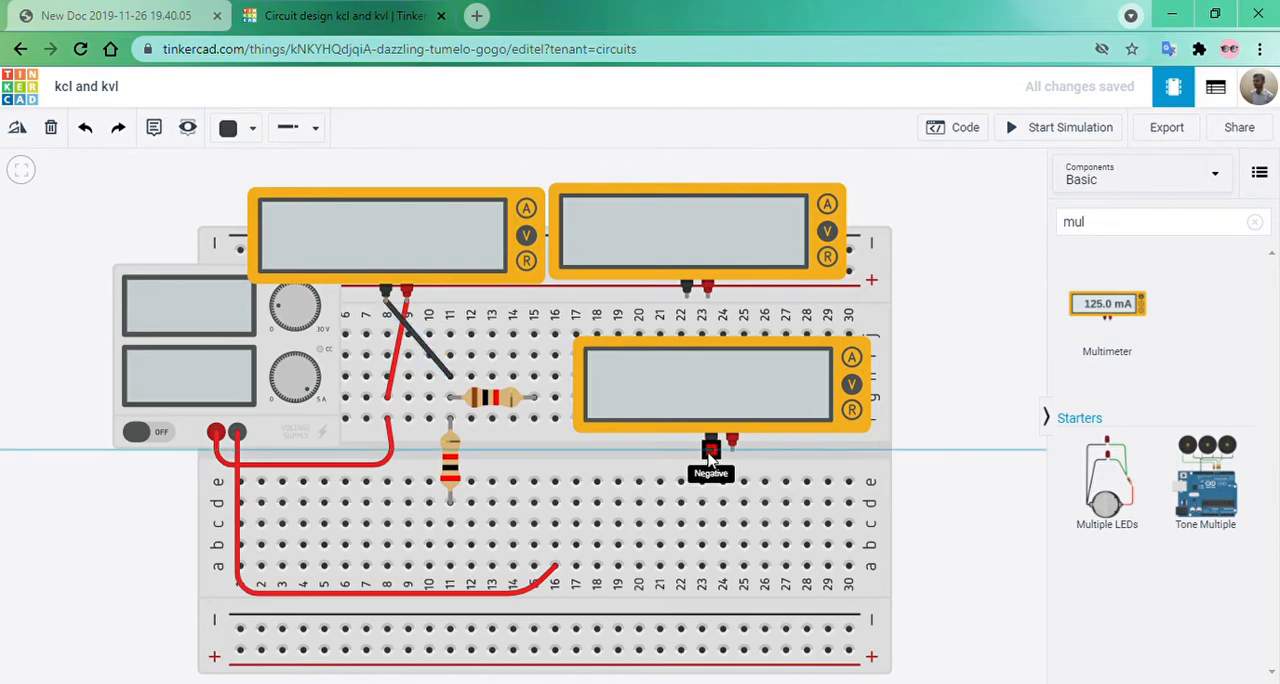
{"action": "left_click", "coordinate": [555, 545]}
{"action": "left_click", "coordinate": [360, 596]}
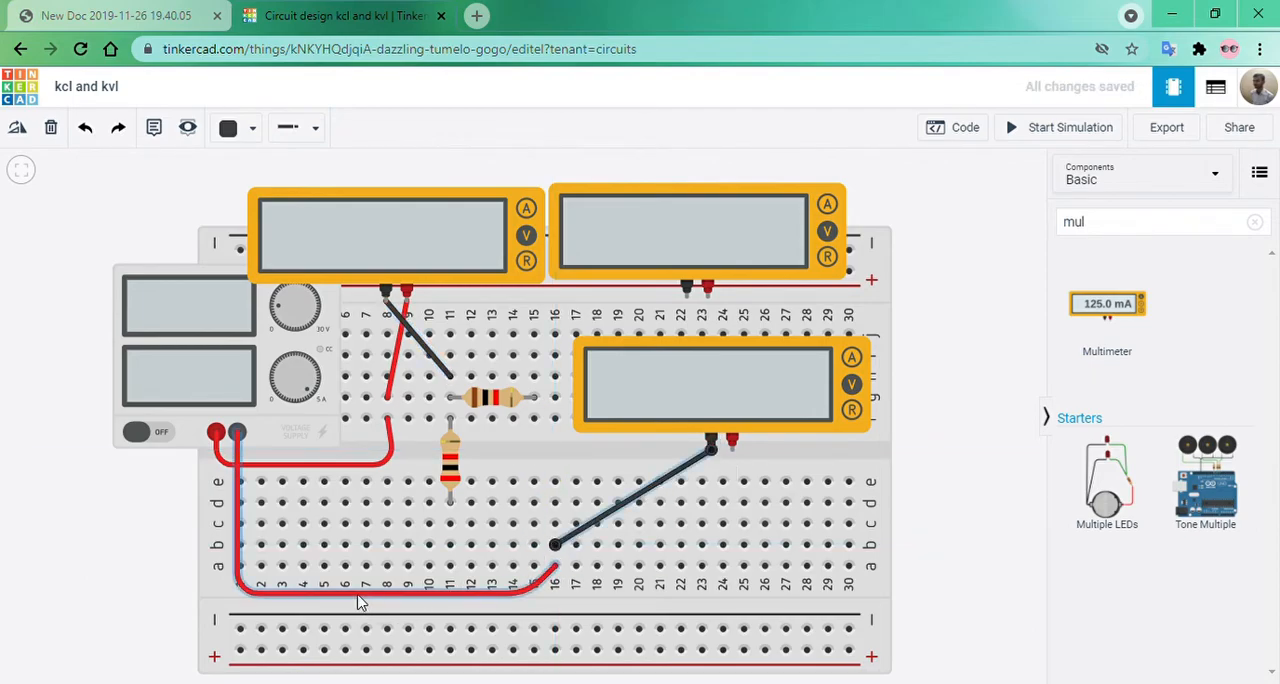
{"action": "left_click", "coordinate": [234, 128]}
{"action": "left_click", "coordinate": [255, 182]}
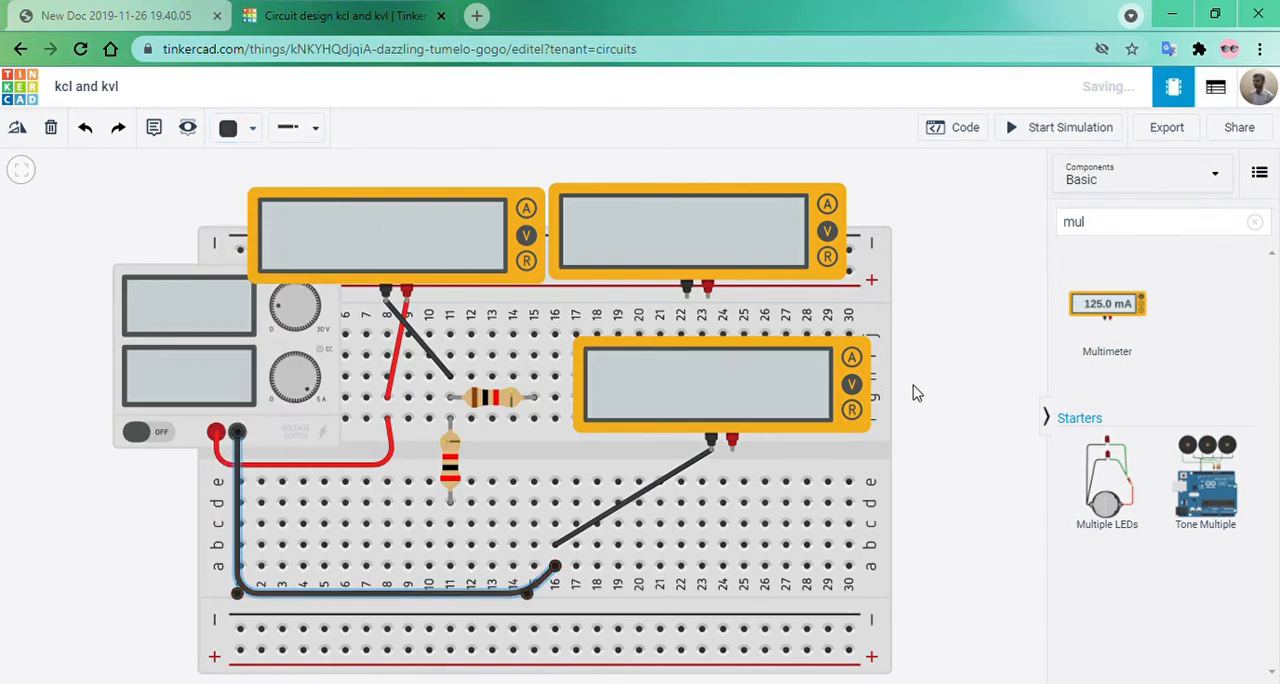
{"action": "left_click", "coordinate": [983, 457]}
Wire the second upper multimeter's negative terminal to c16 and its positive terminal to h15, colouring the positive wire red.
{"action": "left_click", "coordinate": [688, 297]}
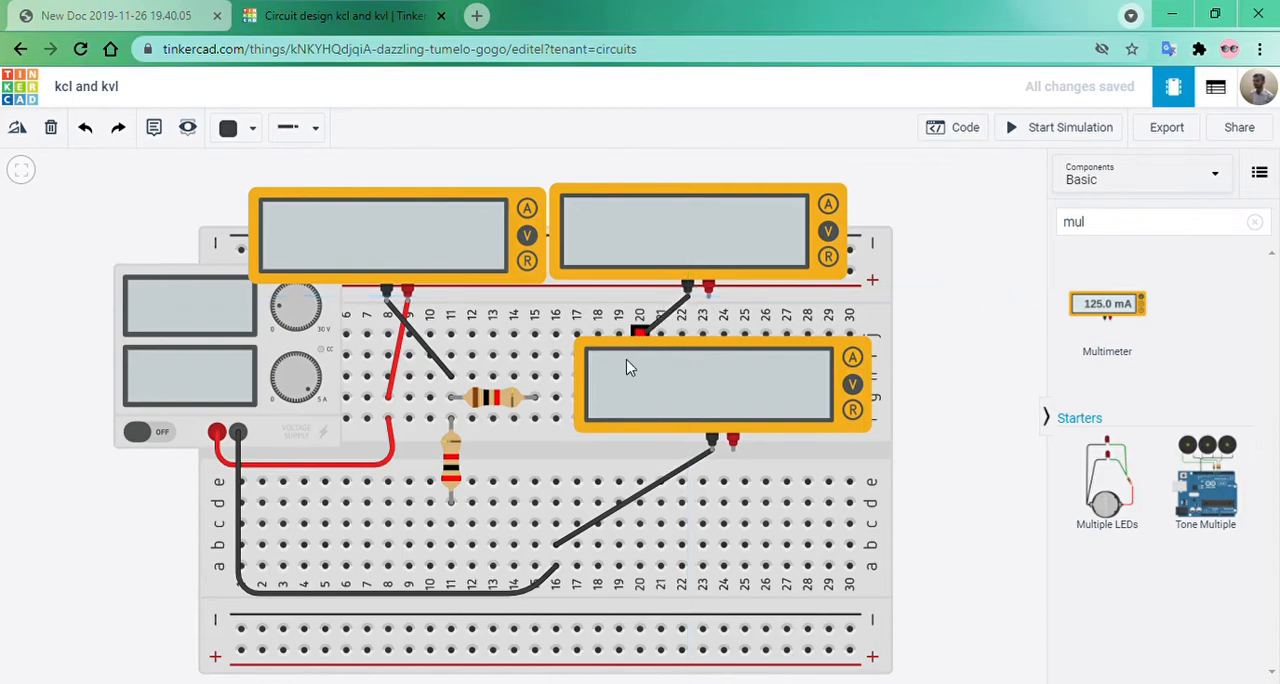
{"action": "left_click", "coordinate": [556, 524]}
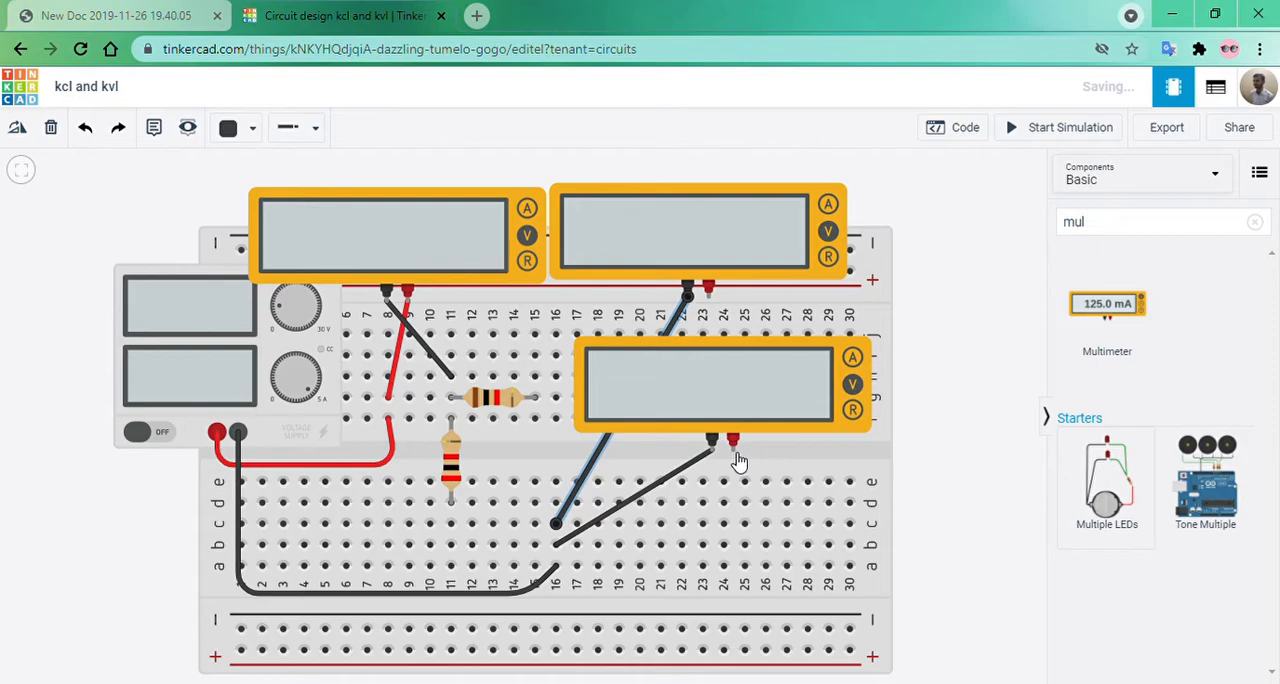
{"action": "key", "text": "f"}
{"action": "left_click", "coordinate": [762, 287]}
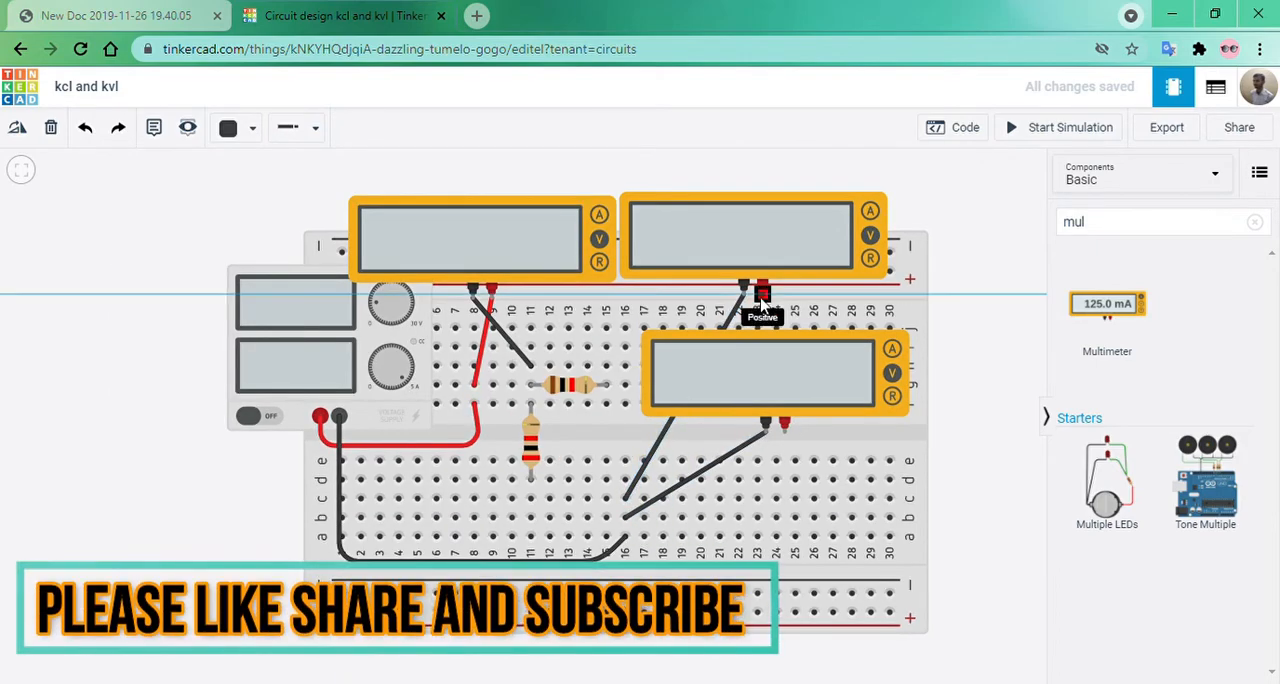
{"action": "left_click", "coordinate": [607, 367]}
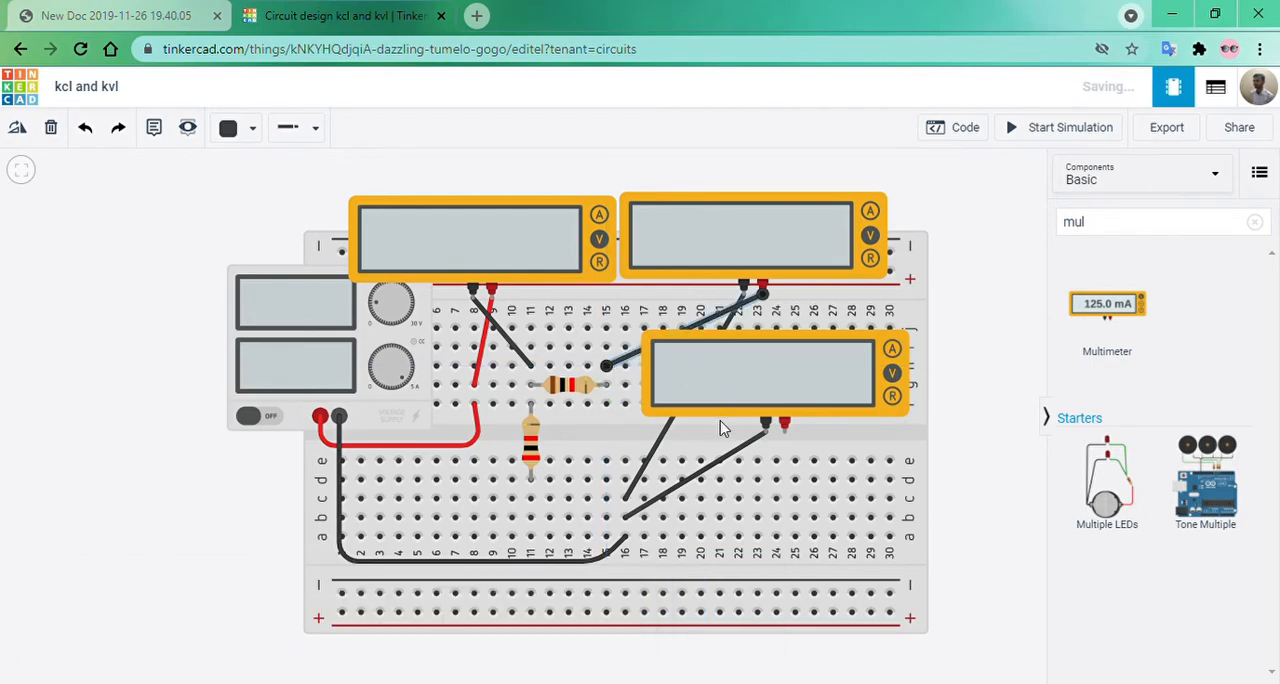
{"action": "left_click", "coordinate": [228, 127]}
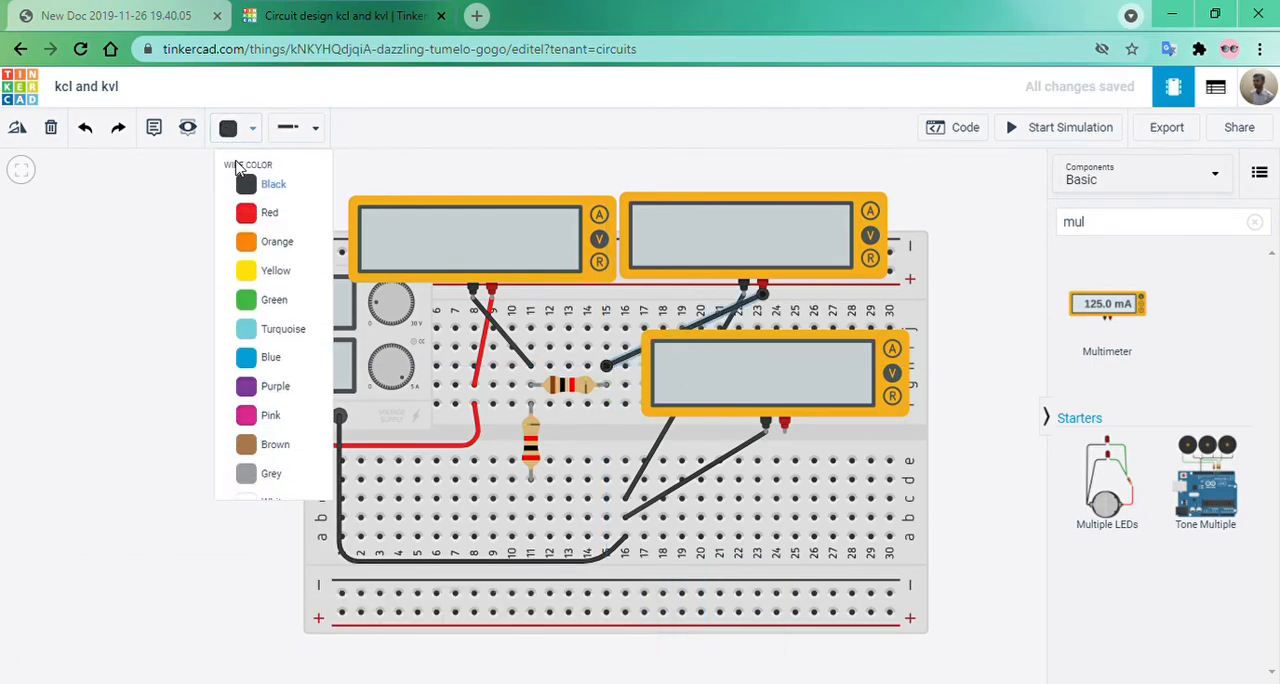
{"action": "left_click", "coordinate": [246, 210]}
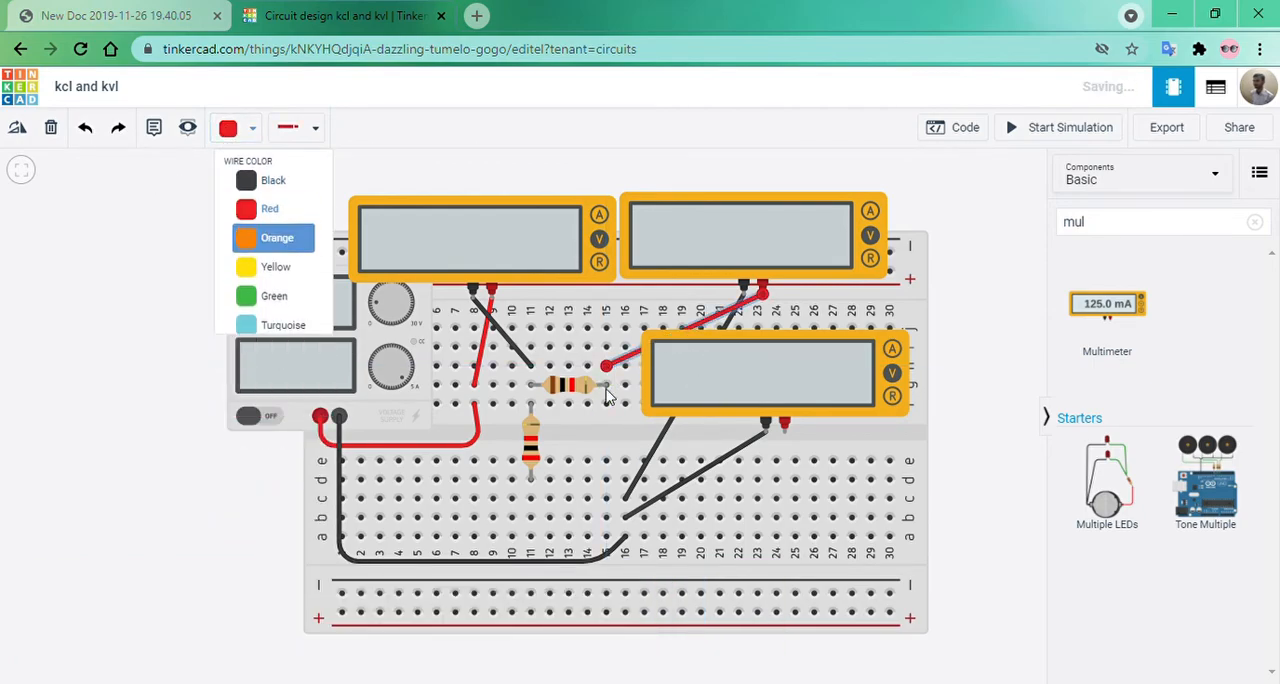
Wire the lower multimeter's positive terminal to hole c11 below the vertical resistor.
{"action": "left_click", "coordinate": [785, 433]}
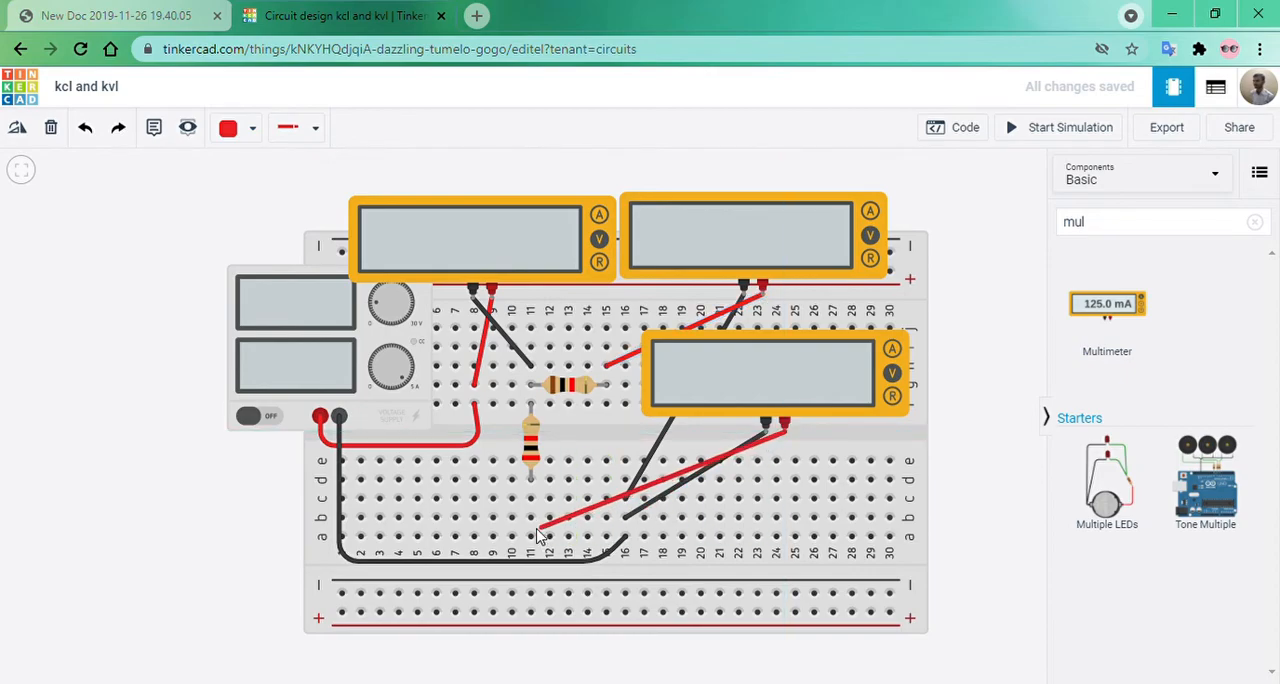
{"action": "left_click", "coordinate": [530, 498]}
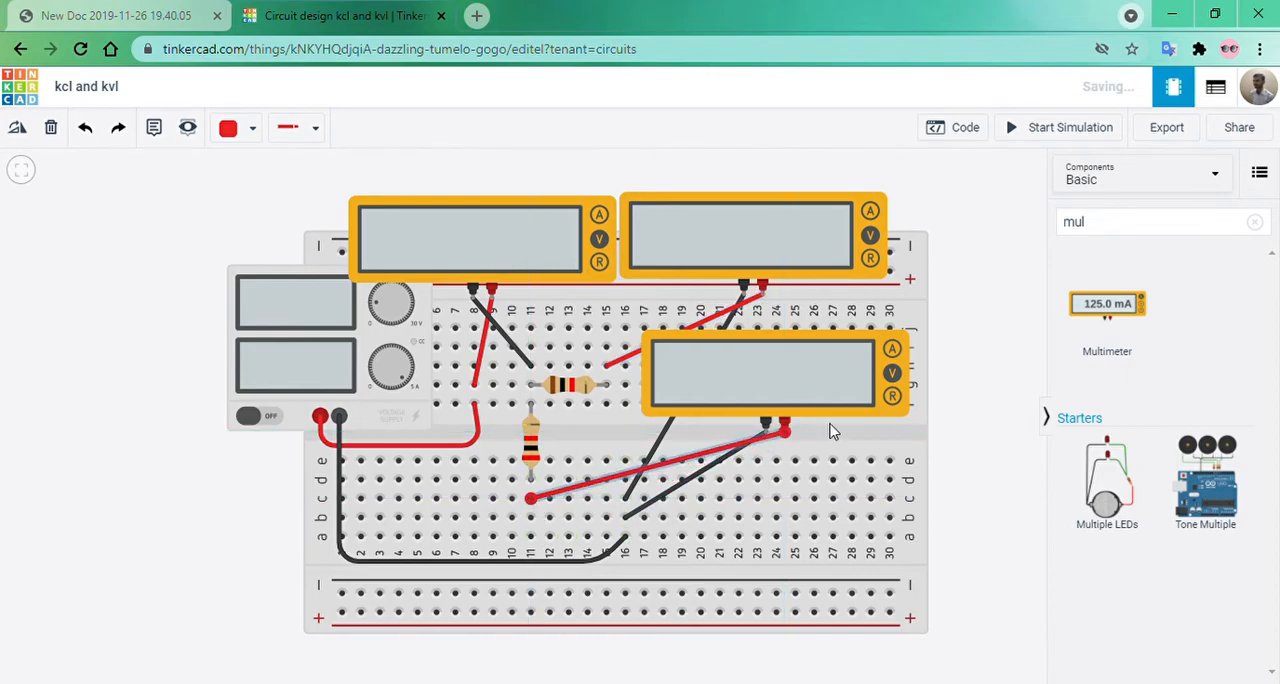
{"action": "left_click", "coordinate": [977, 473]}
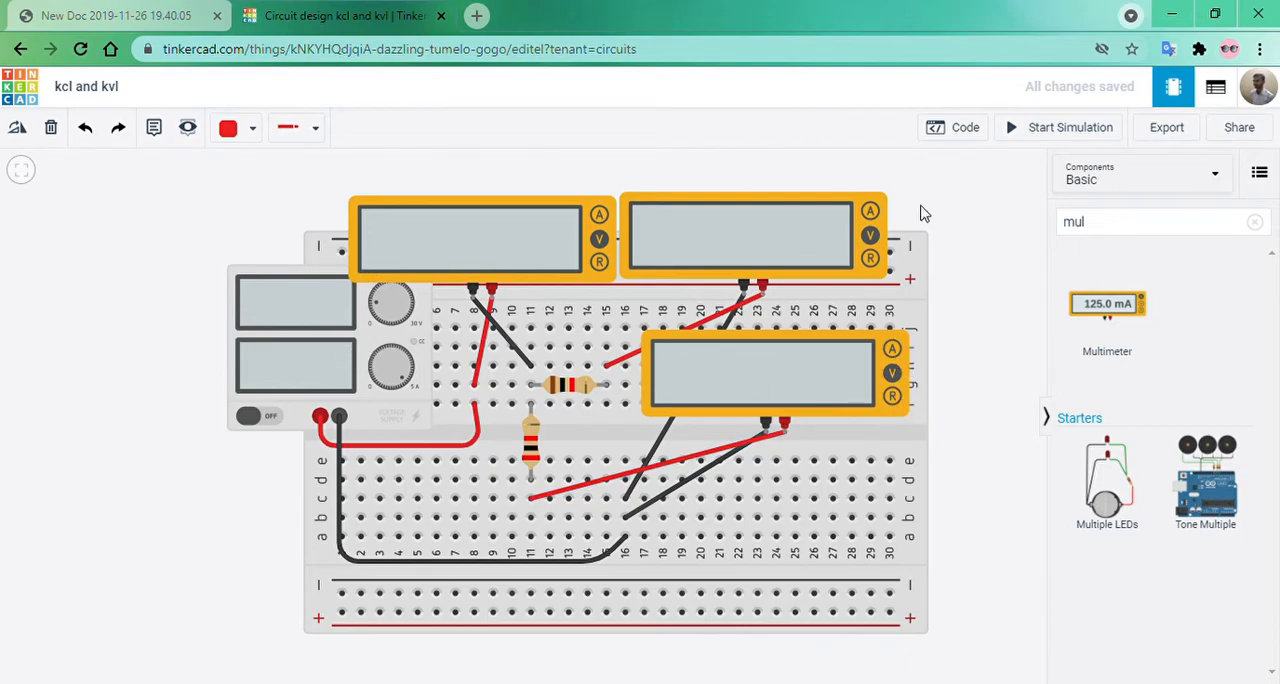
Start the simulation and set the power supply's voltage to 10.
{"action": "left_click", "coordinate": [1012, 135]}
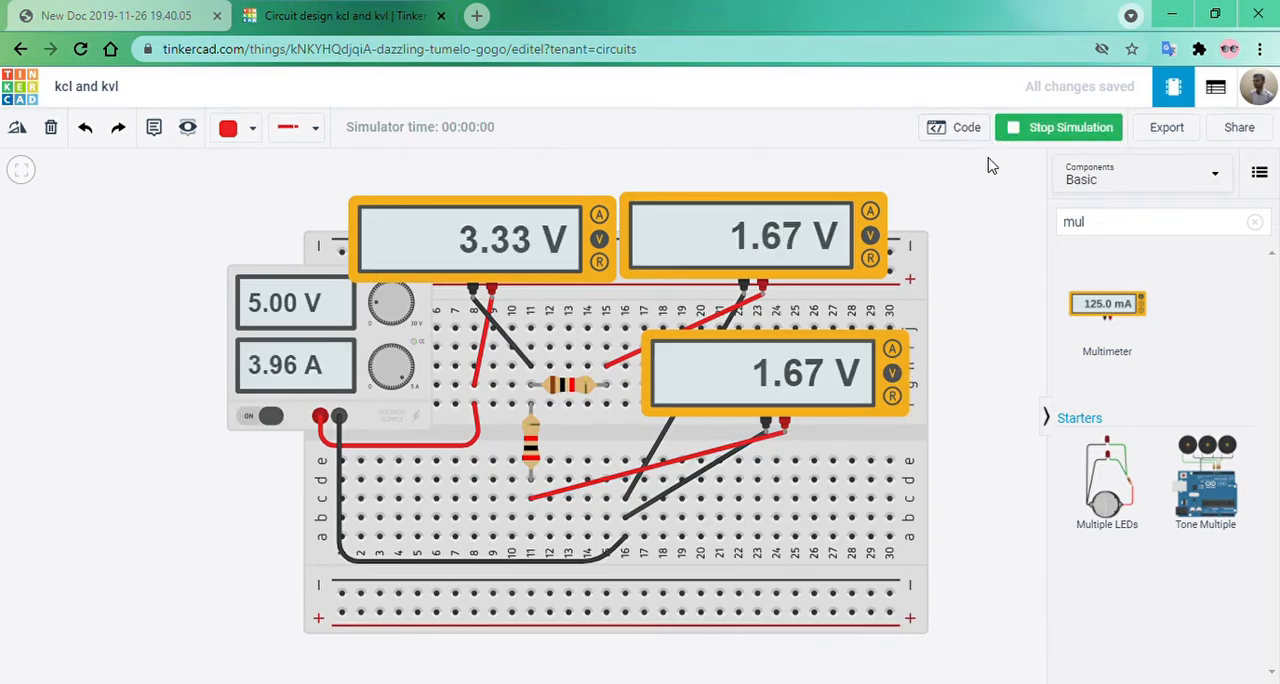
{"action": "left_click", "coordinate": [321, 350]}
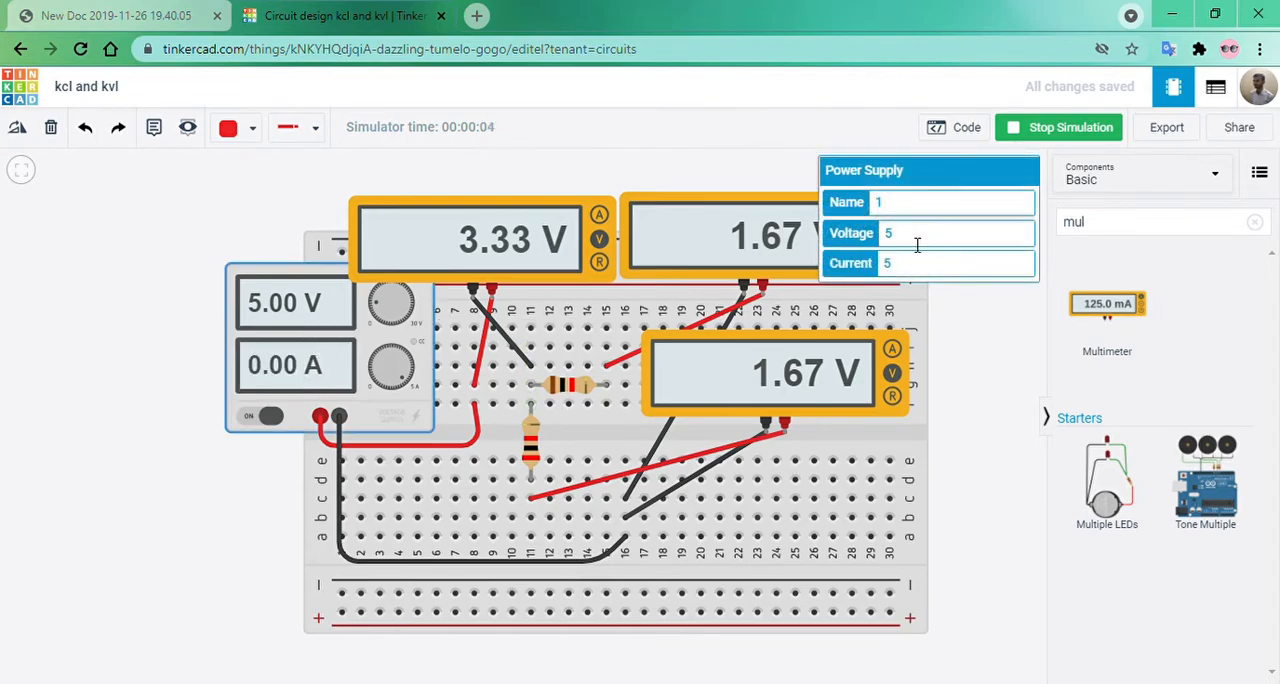
{"action": "type", "text": "10"}
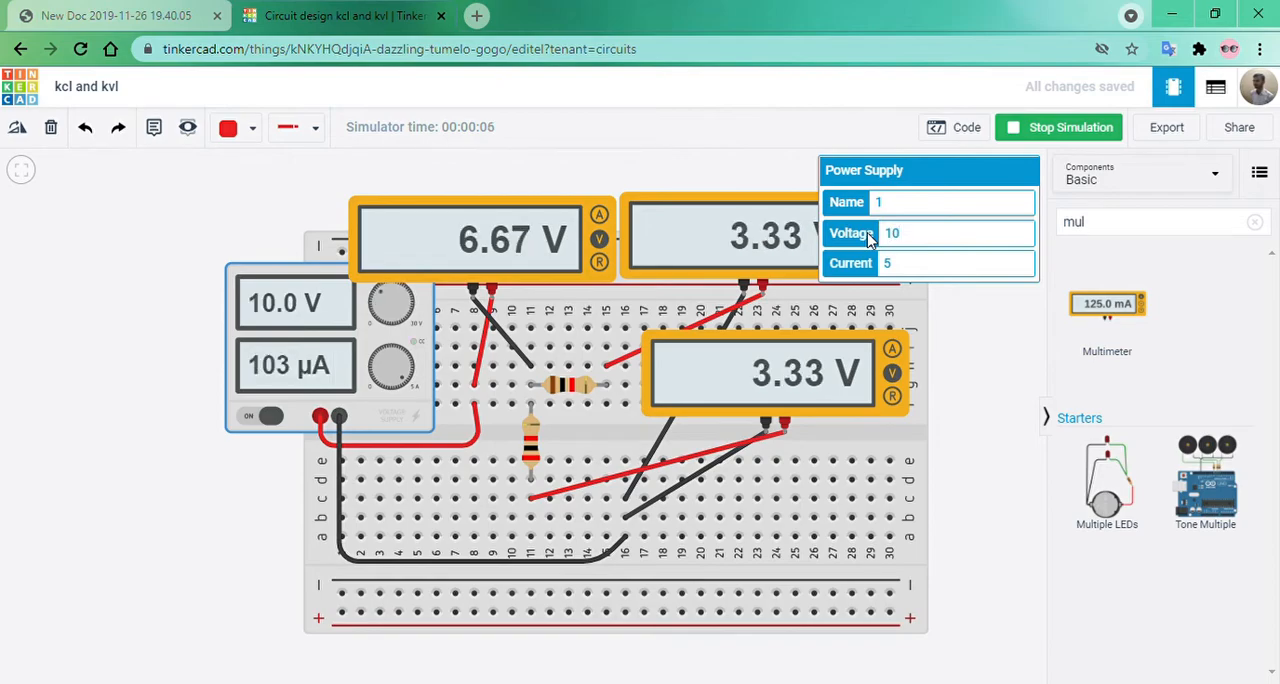
Switch all three multimeters from voltage to amperage mode.
{"action": "left_click", "coordinate": [580, 255]}
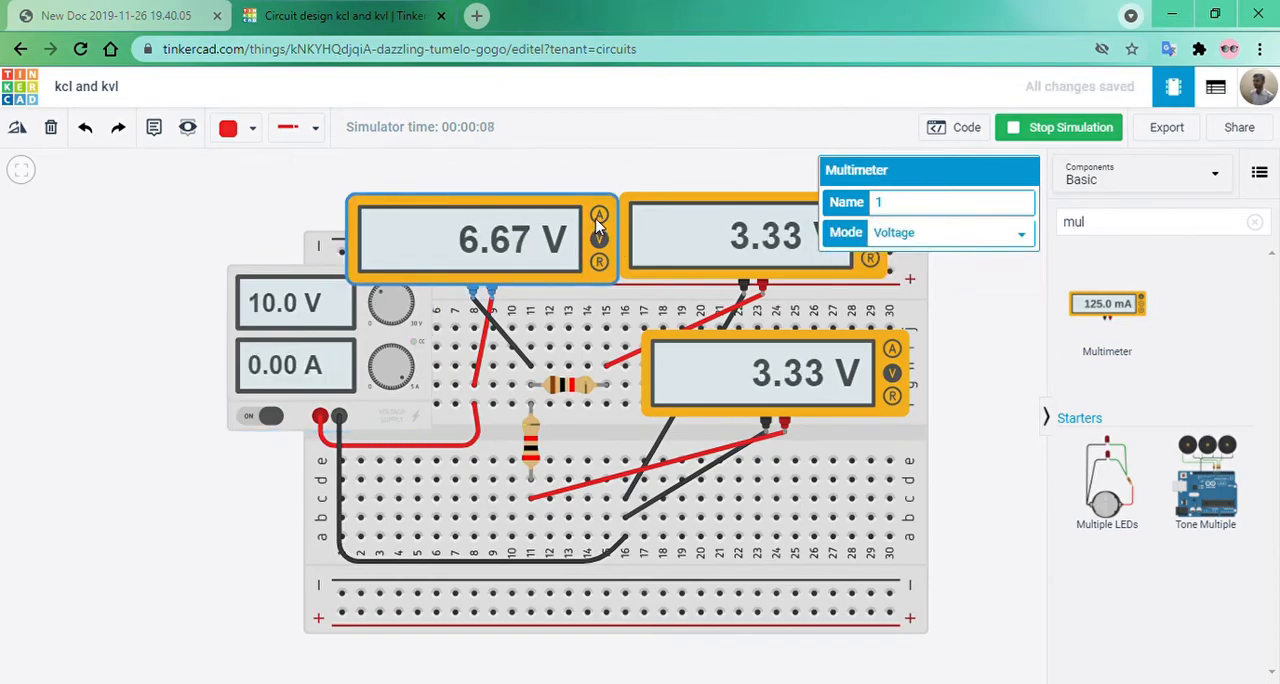
{"action": "left_click", "coordinate": [598, 216]}
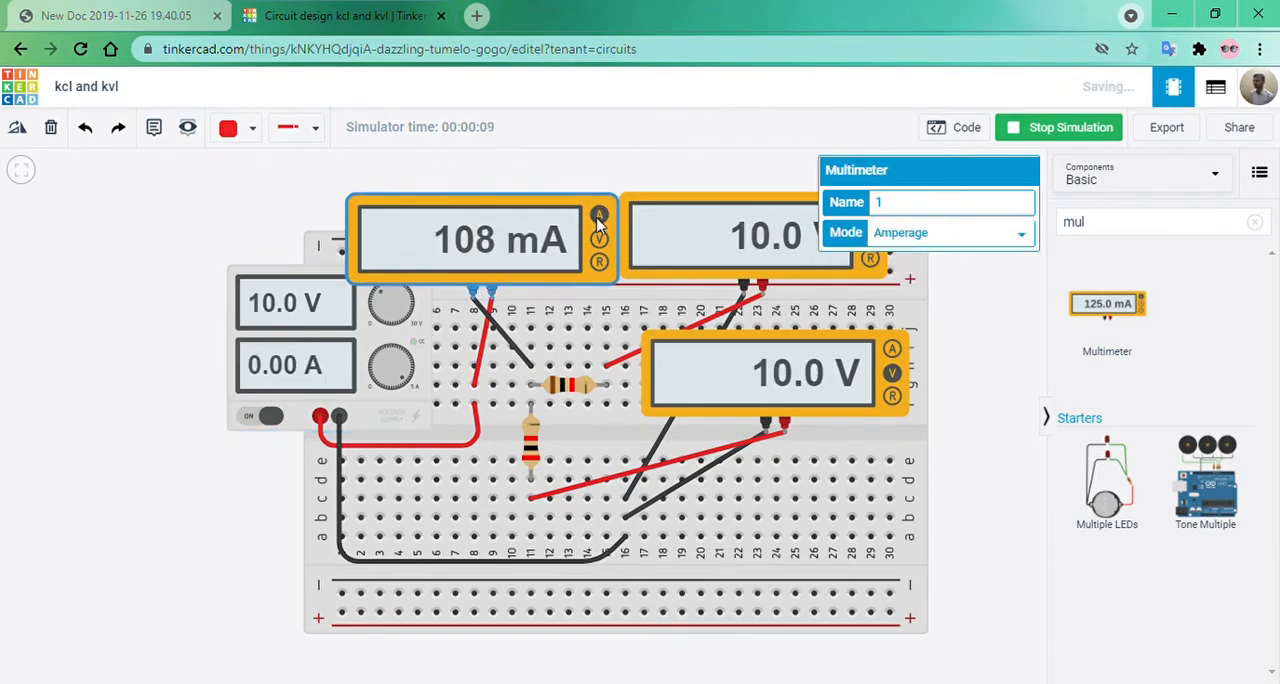
{"action": "left_click", "coordinate": [770, 252]}
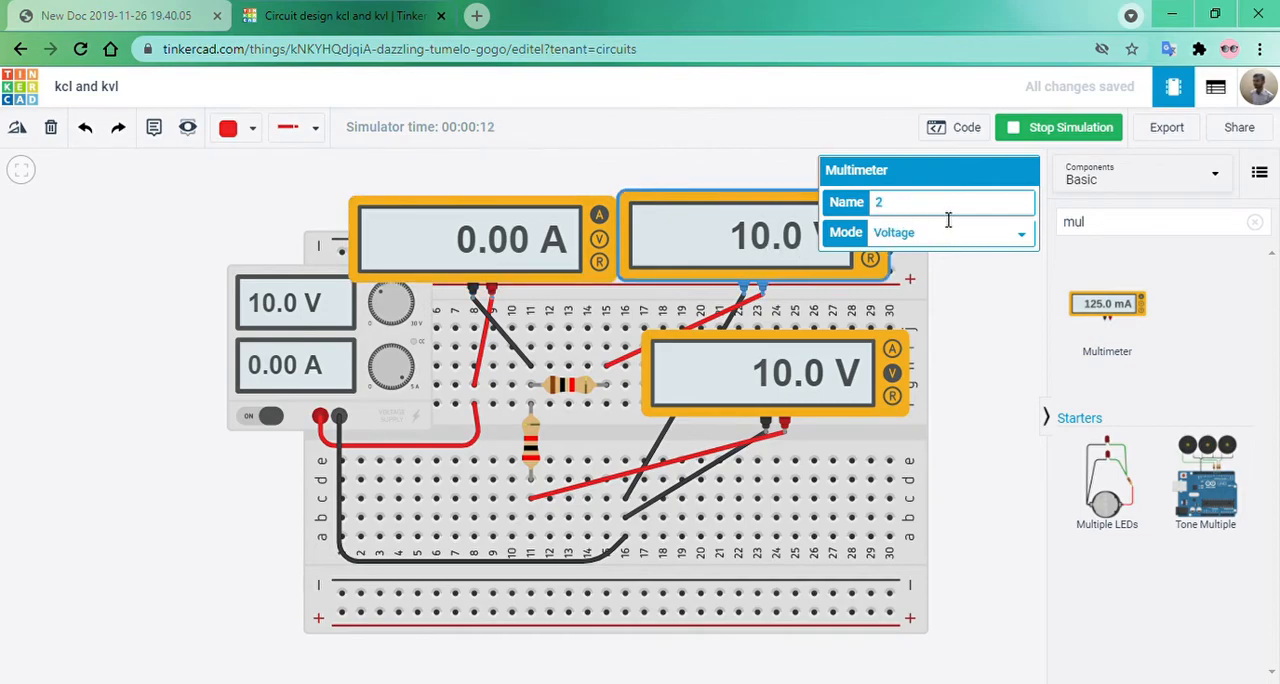
{"action": "left_click", "coordinate": [765, 169]}
{"action": "left_click", "coordinate": [872, 213]}
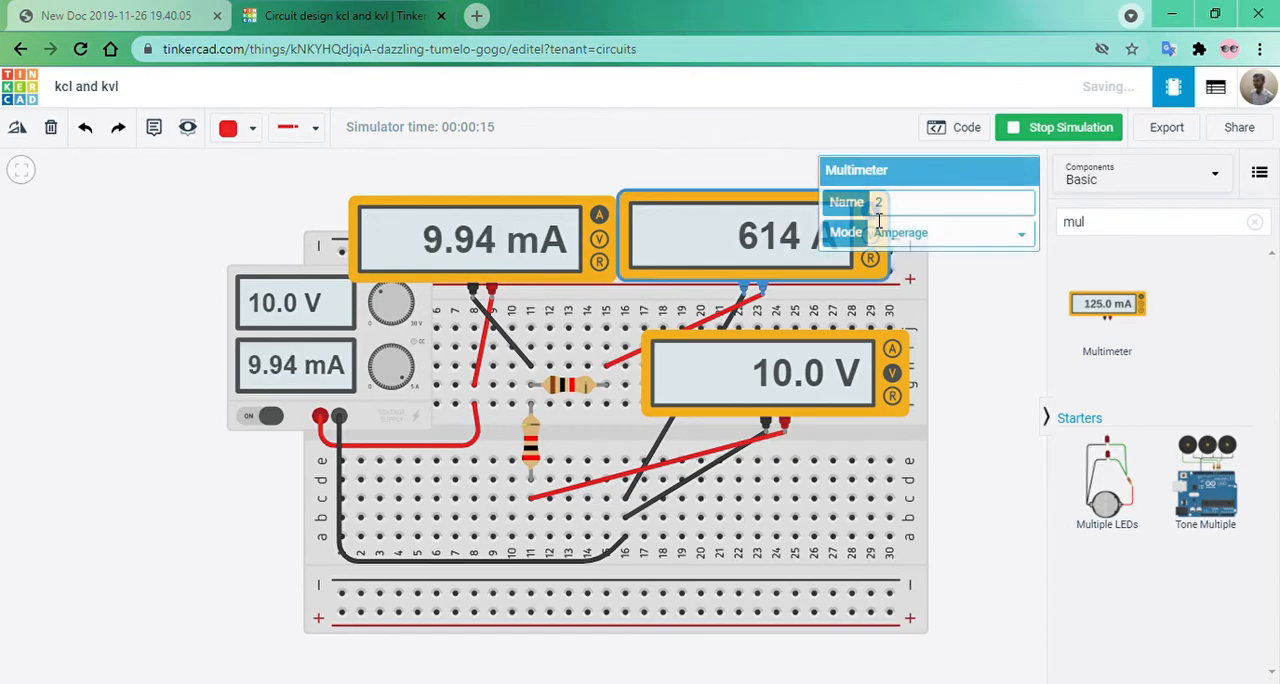
{"action": "left_click", "coordinate": [892, 350]}
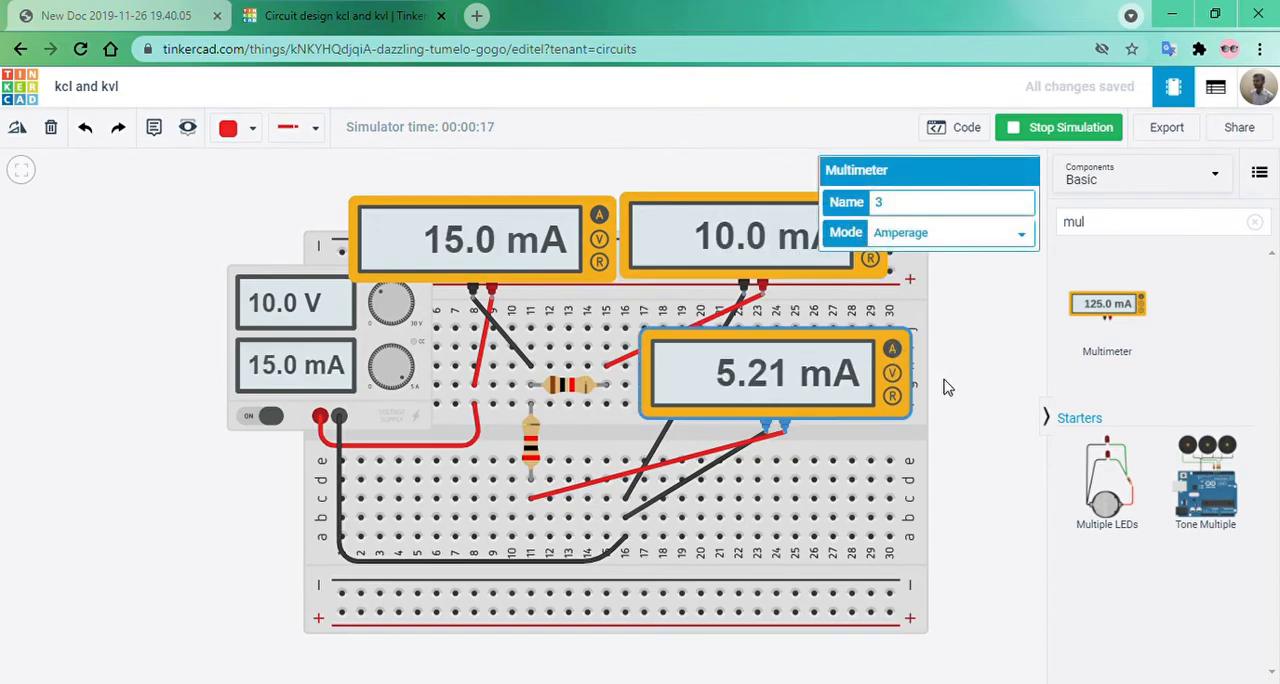
{"action": "left_click", "coordinate": [970, 410]}
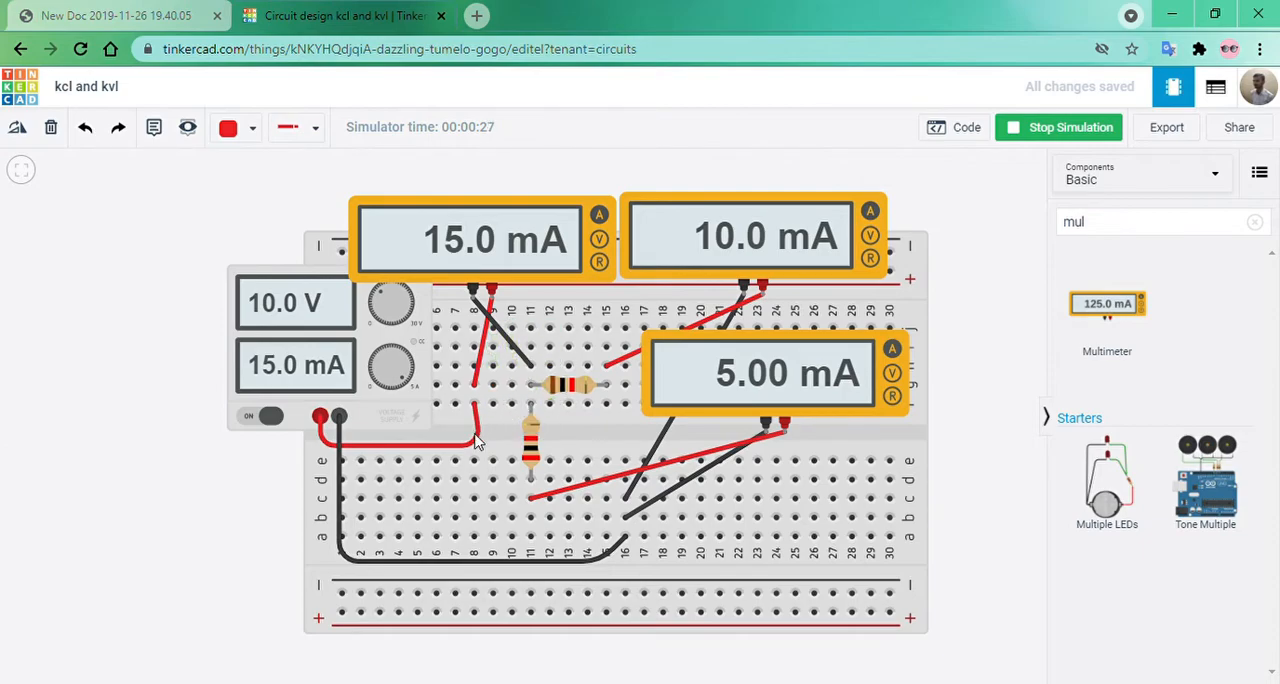
Switch to the KCL and KVL spreadsheet in Google Sheets and enter 15mA as the practical value of current I.
{"action": "left_click", "coordinate": [397, 447]}
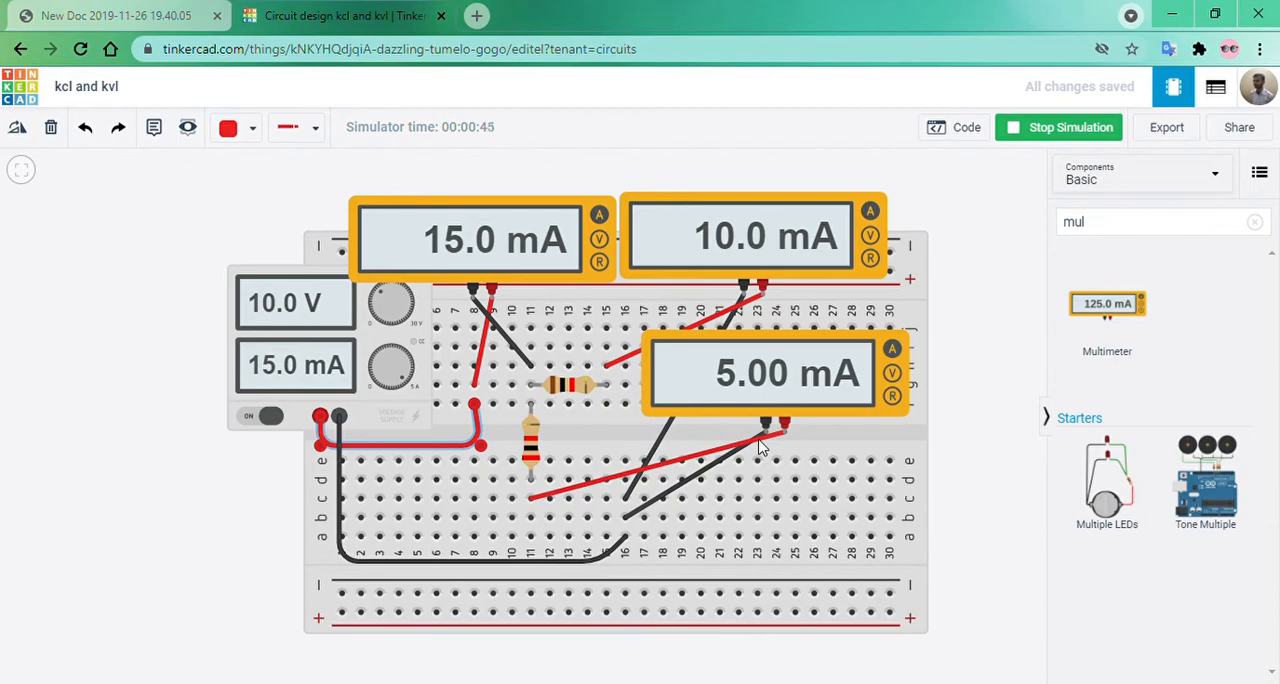
{"action": "double_click", "coordinate": [355, 357]}
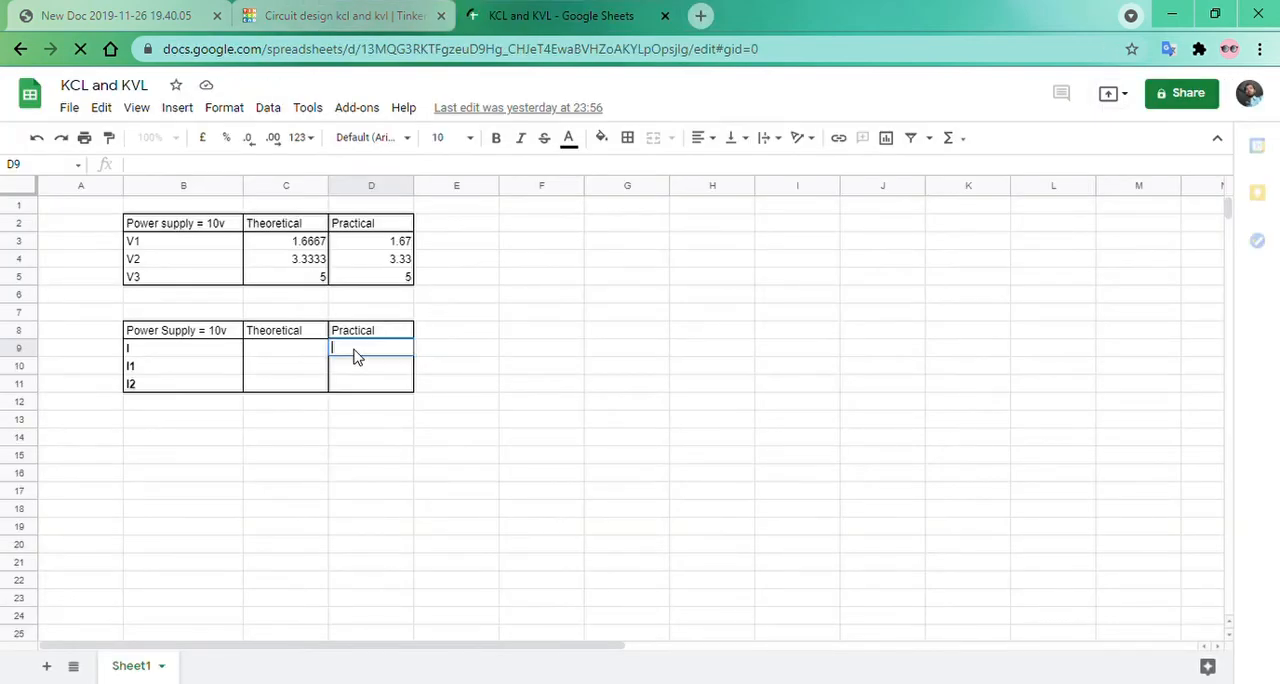
{"action": "type", "text": "15mA"}
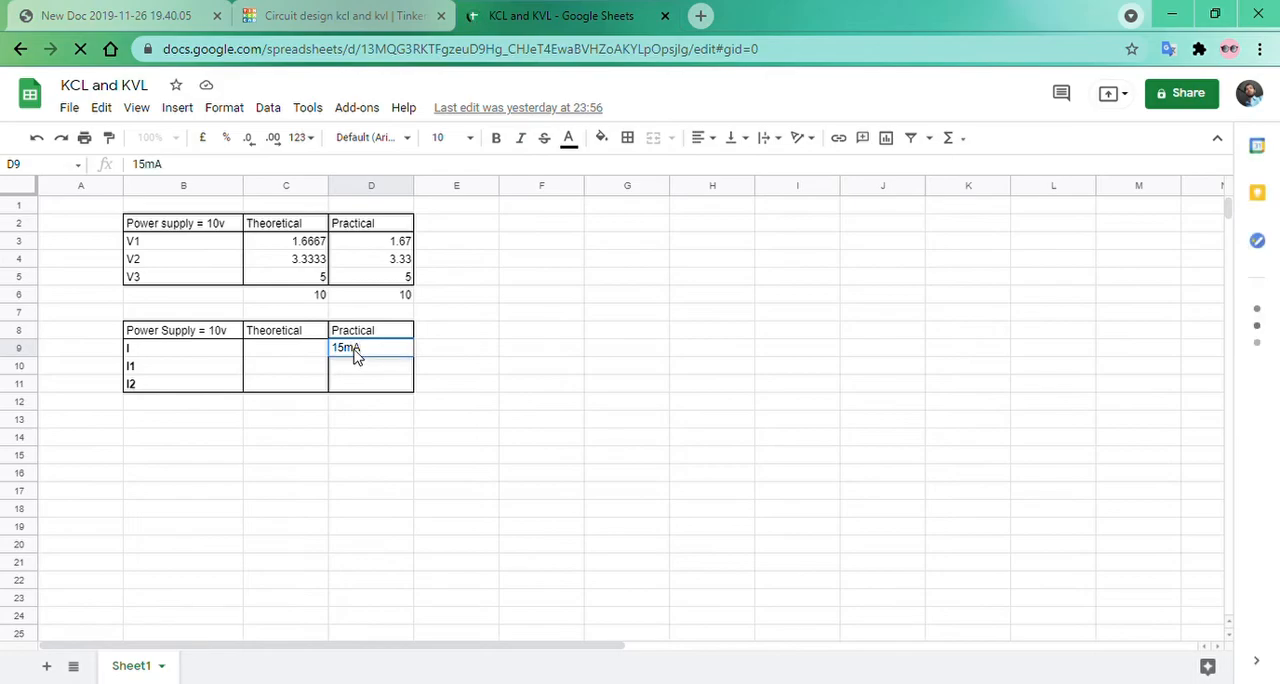
{"action": "key", "text": "Return"}
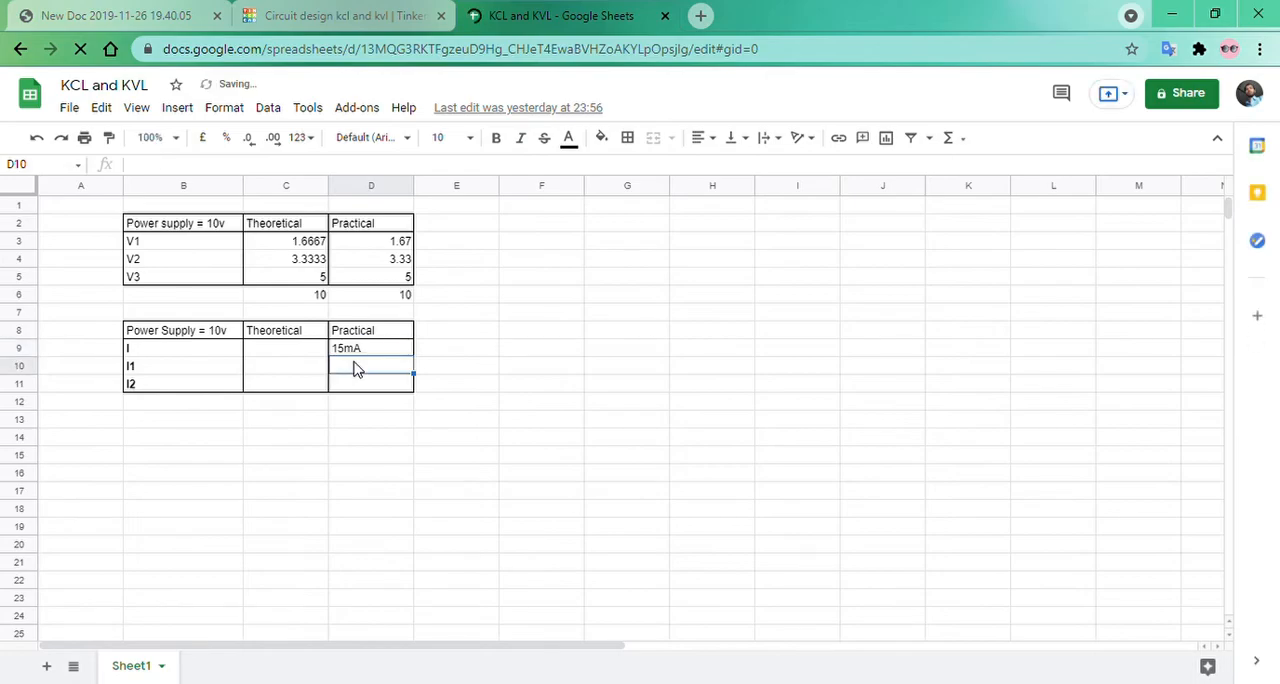
Check the multimeters in Tinkercad and enter the practical currents in the spreadsheet: 10mA for I1 and 5mA for I2.
{"action": "left_click", "coordinate": [337, 16]}
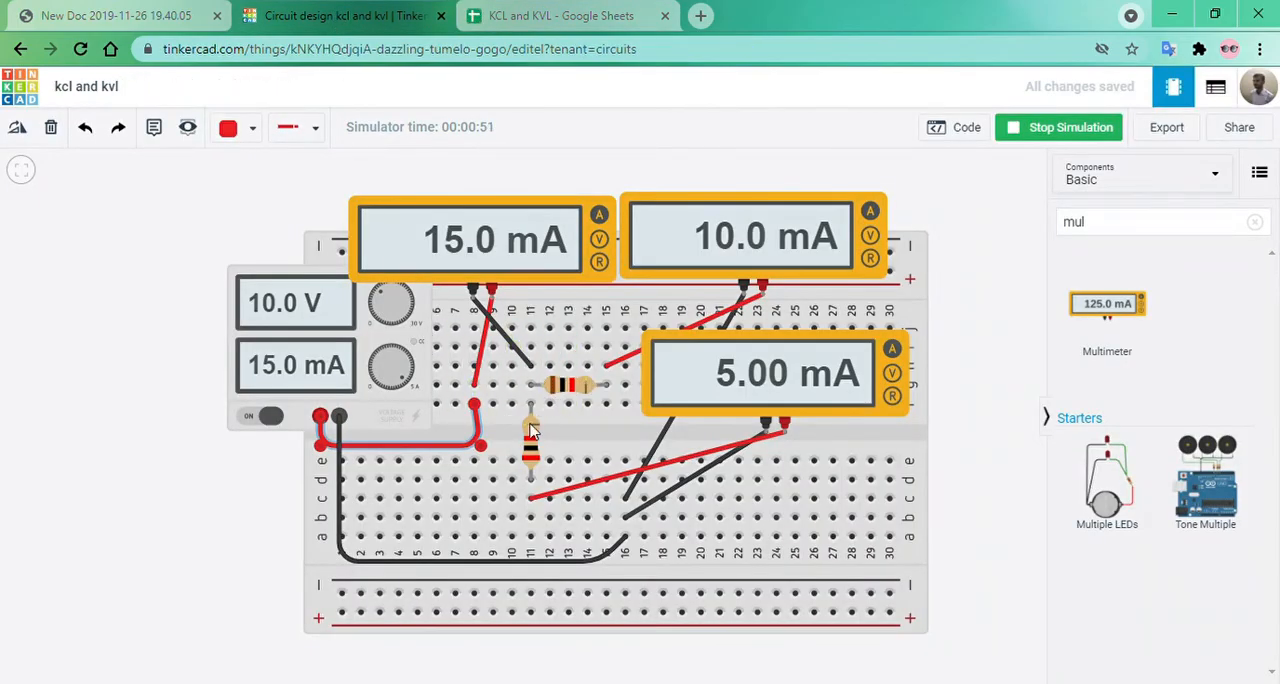
{"action": "left_click", "coordinate": [515, 8]}
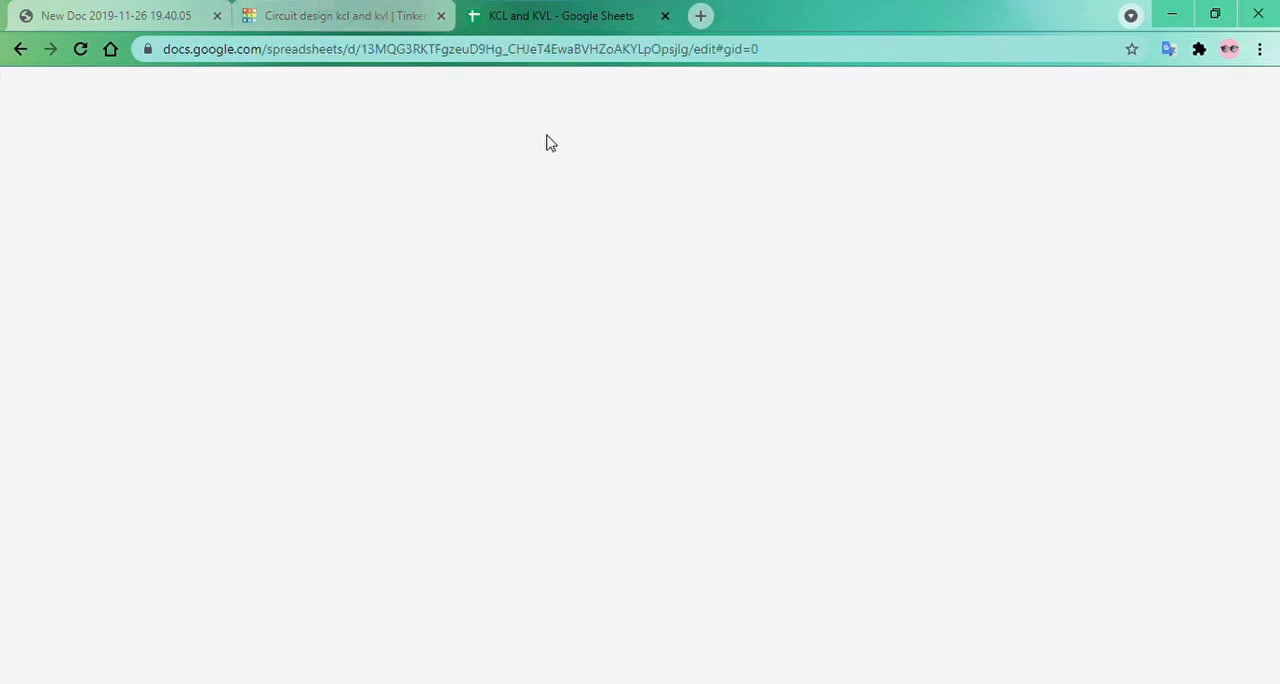
{"action": "double_click", "coordinate": [385, 372]}
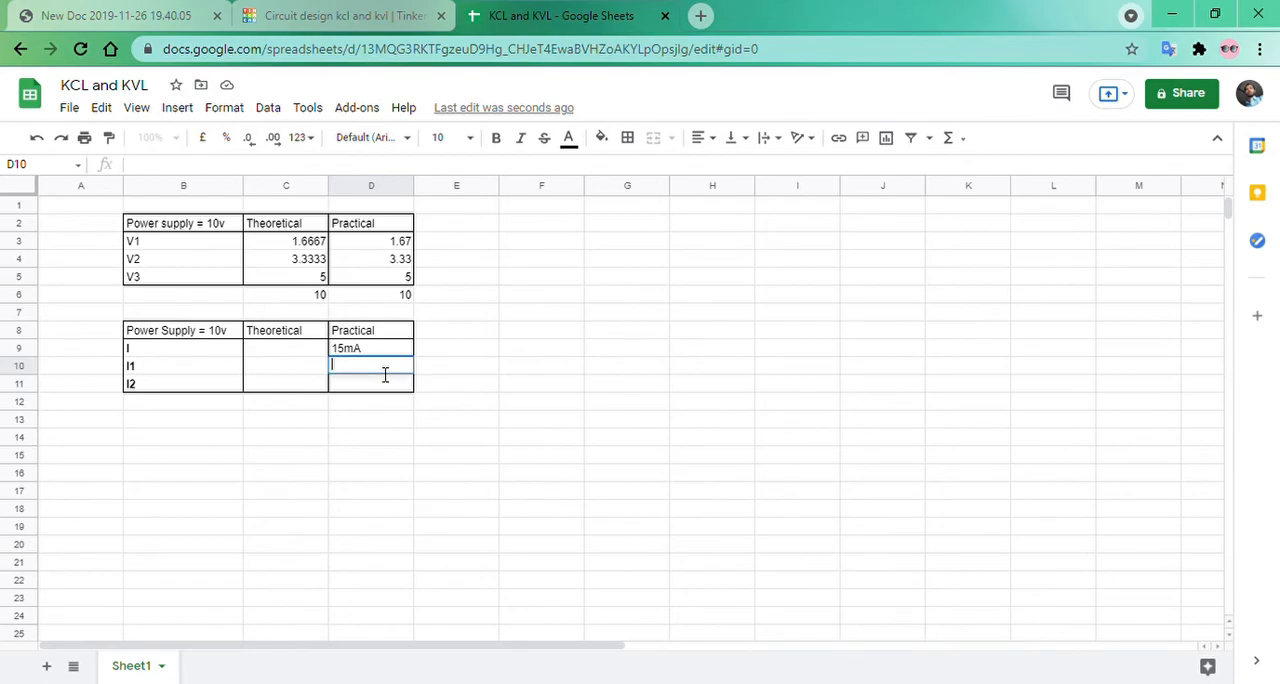
{"action": "type", "text": "10ma"}
{"action": "key", "text": "BackSpace"}
{"action": "type", "text": "A"}
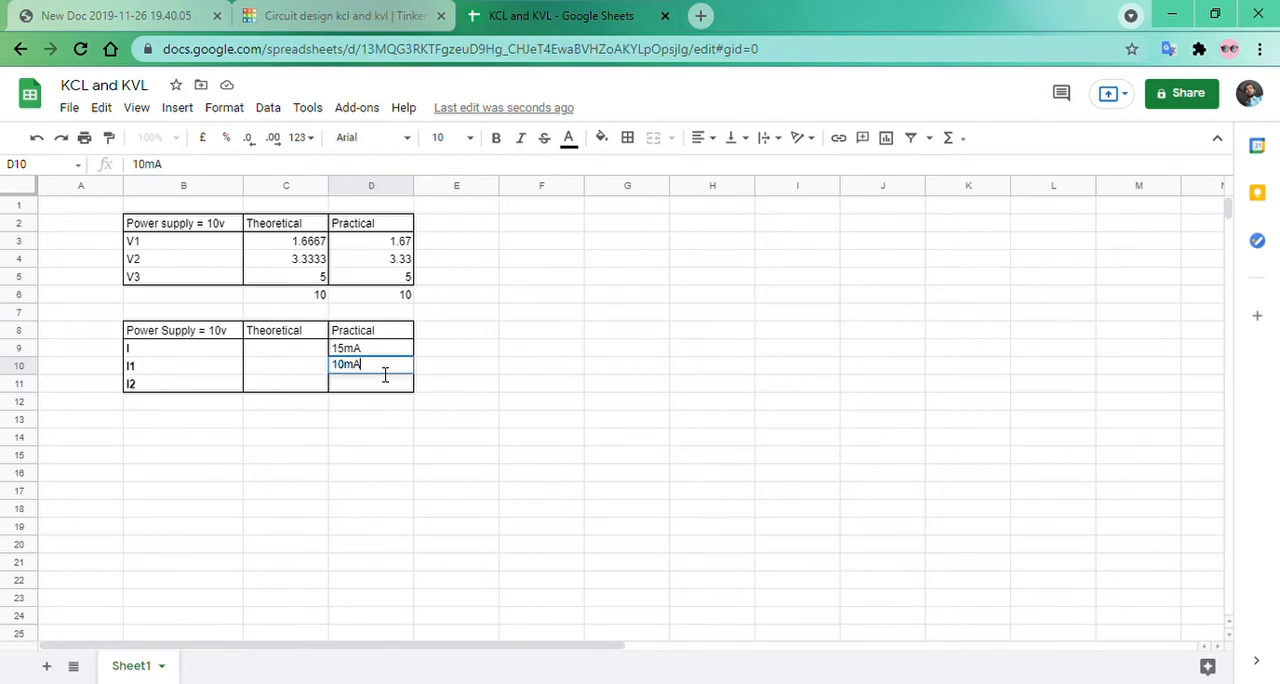
{"action": "left_click", "coordinate": [378, 384]}
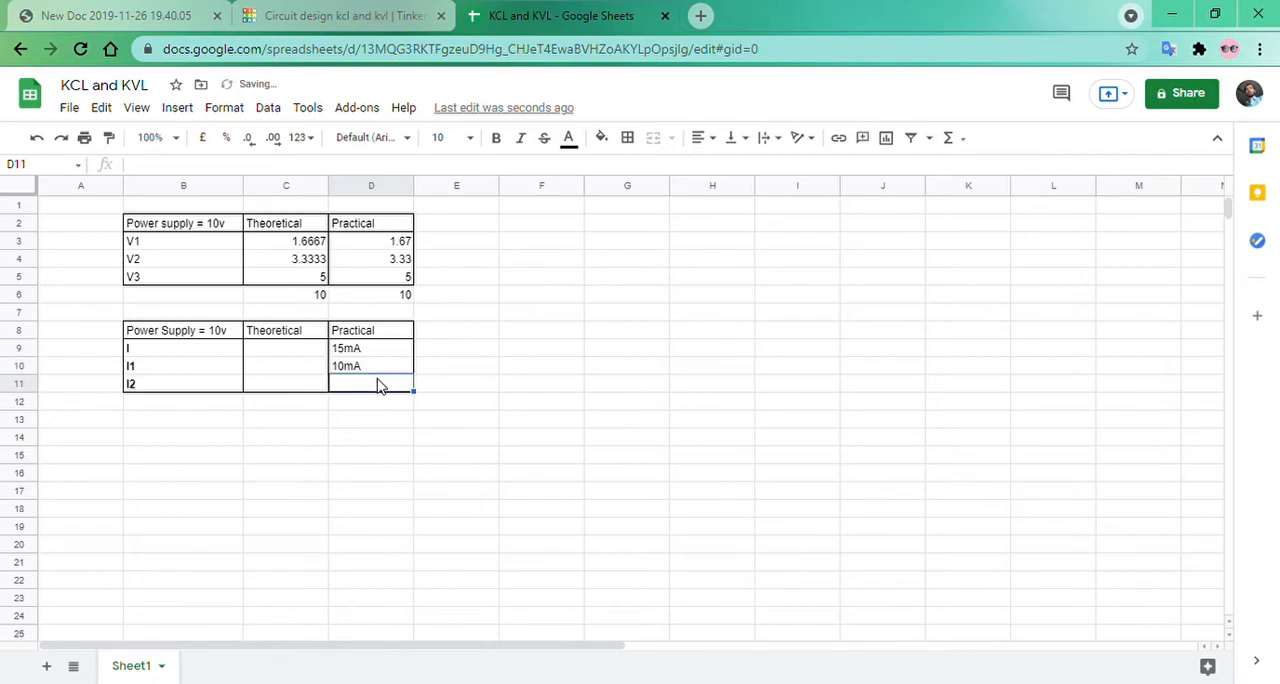
{"action": "type", "text": "5mA"}
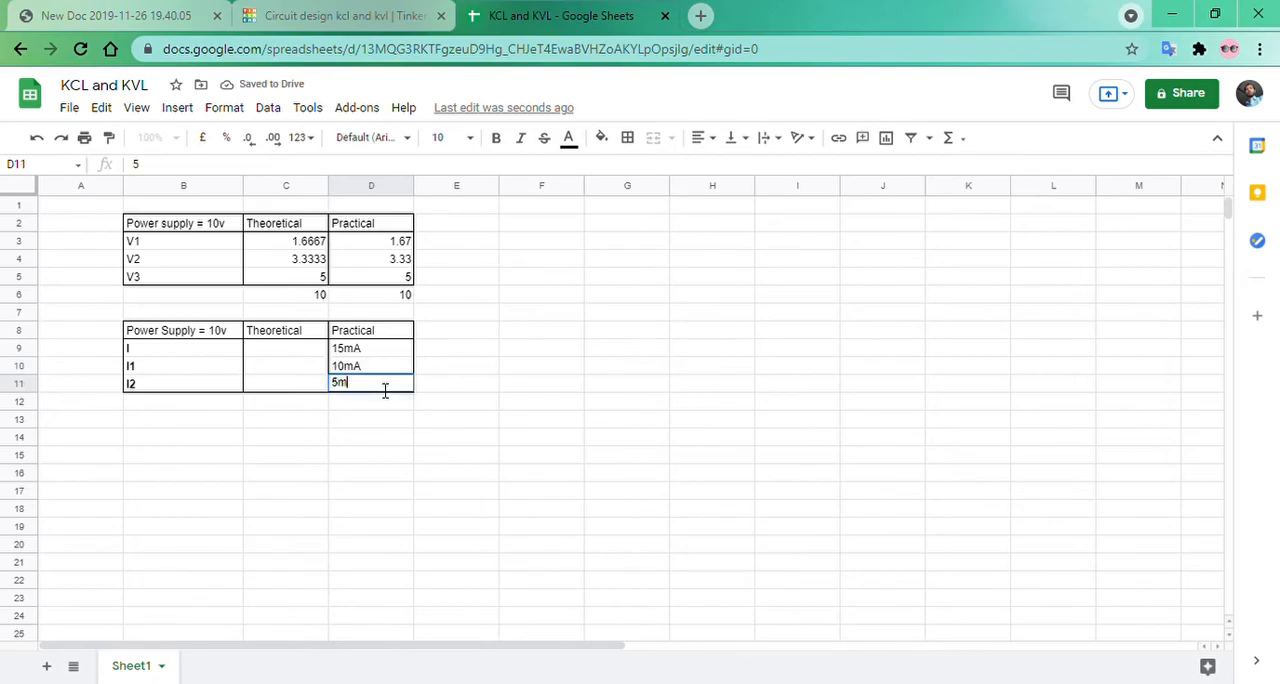
{"action": "left_click", "coordinate": [302, 350]}
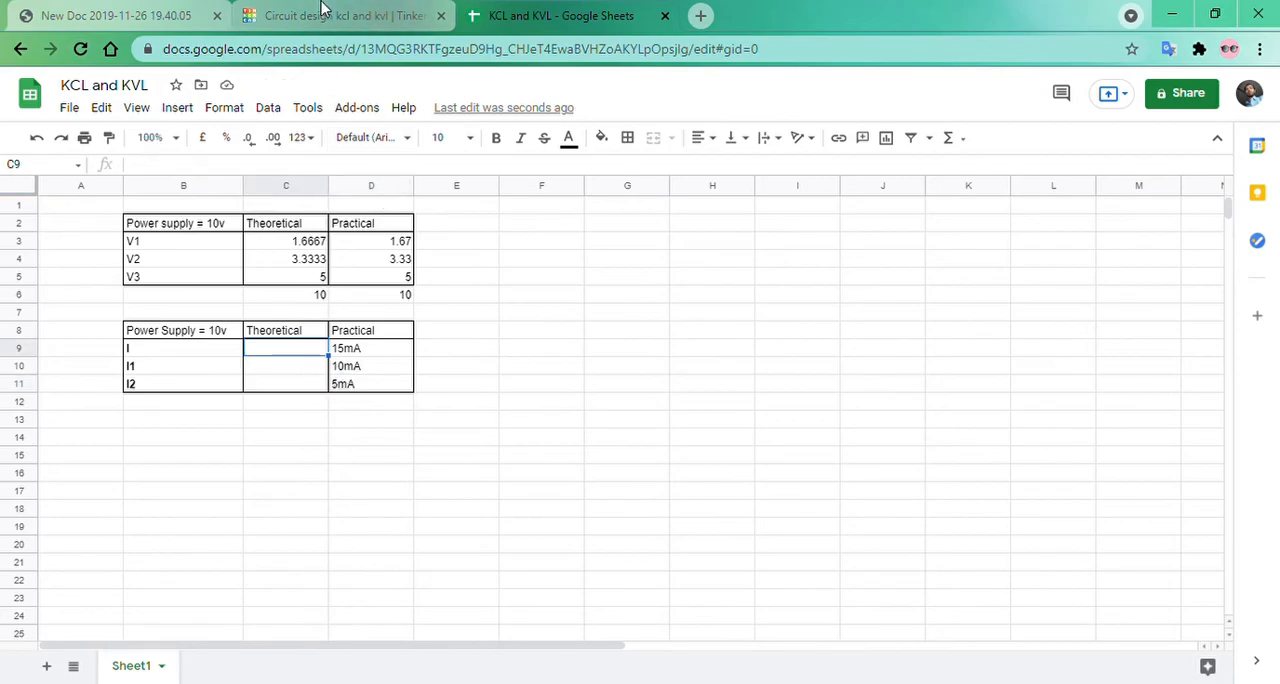
Check the resistors in Tinkercad and fill in the spreadsheet's theoretical currents: 15mA for I, 10mA for I1 and 5mA for I2.
{"action": "left_click", "coordinate": [323, 12]}
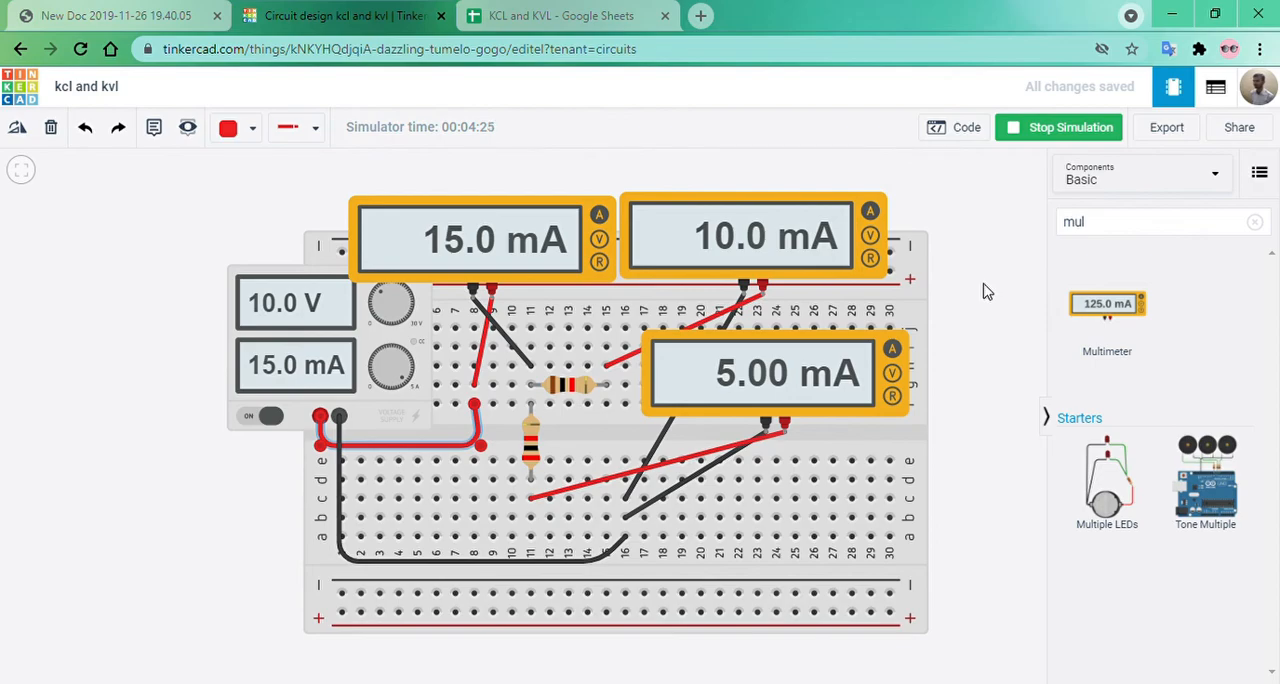
{"action": "left_click", "coordinate": [538, 445]}
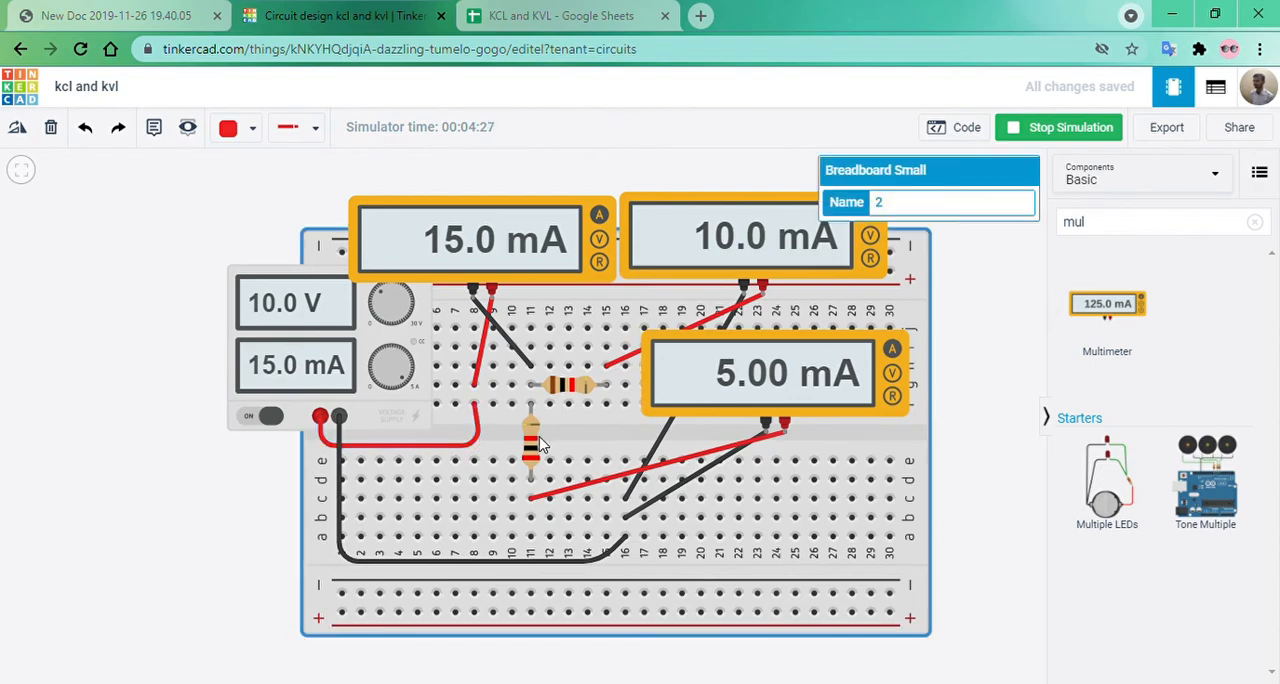
{"action": "left_click", "coordinate": [567, 391]}
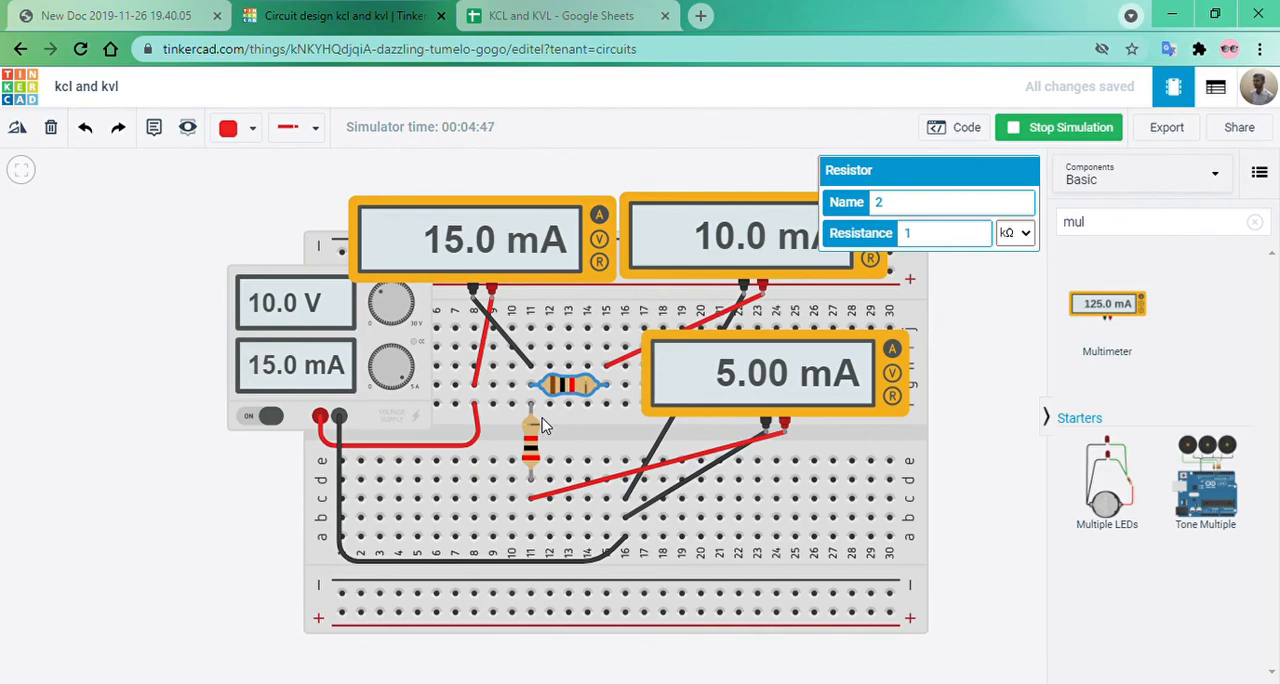
{"action": "left_click", "coordinate": [554, 16]}
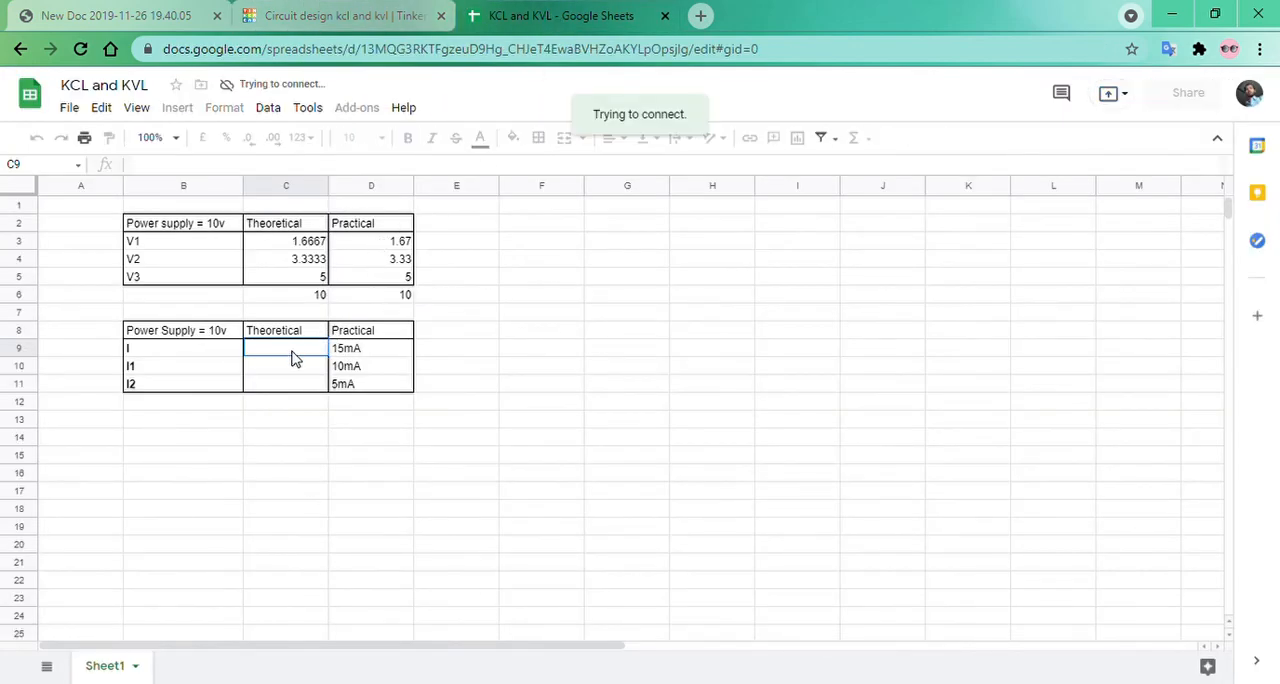
{"action": "type", "text": "15mA"}
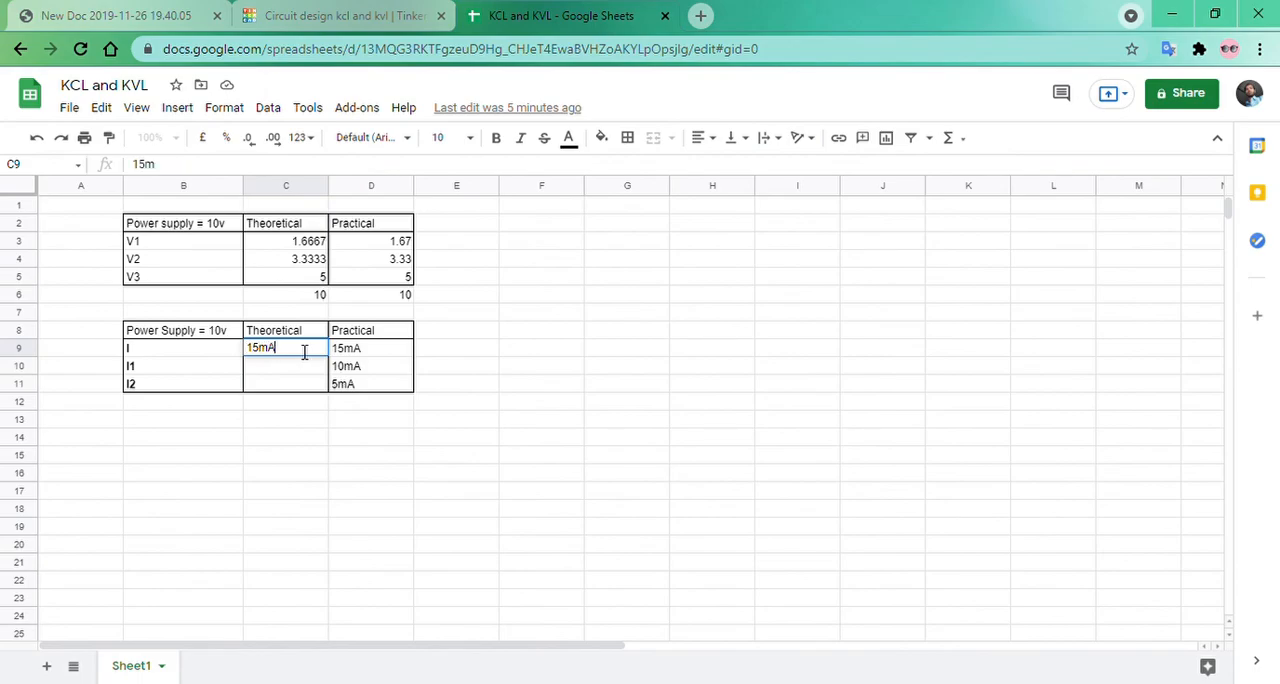
{"action": "key", "text": "Return"}
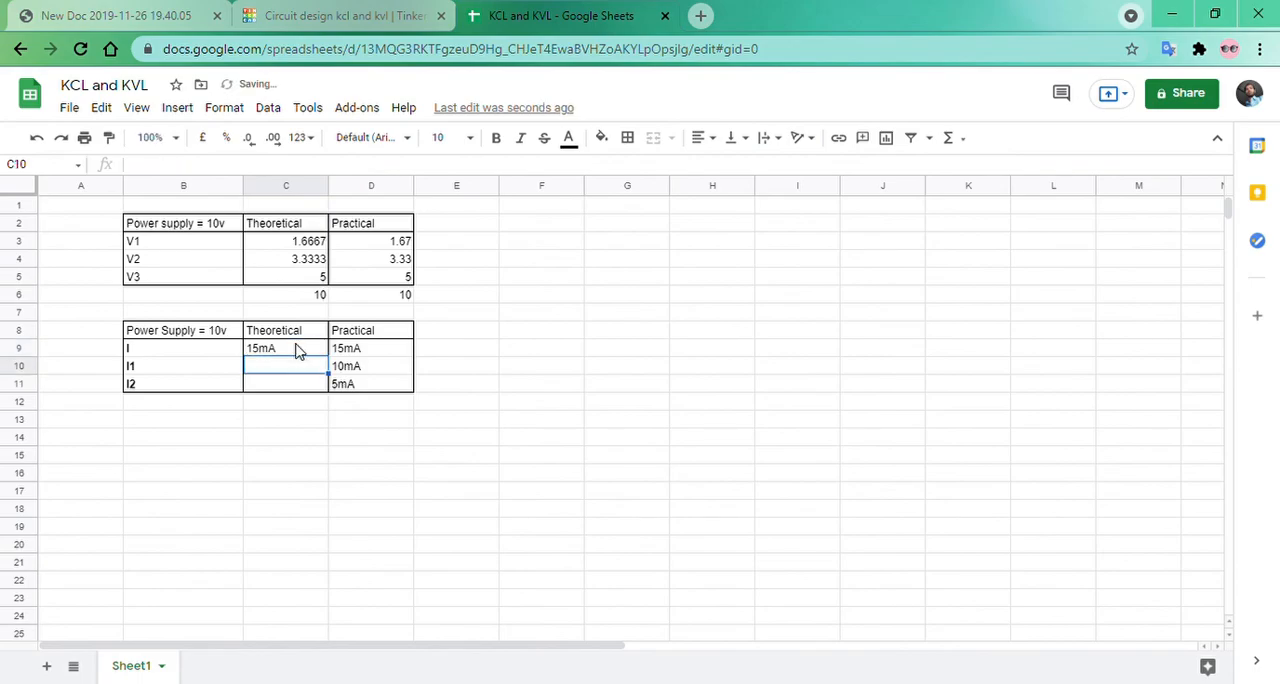
{"action": "type", "text": "10"}
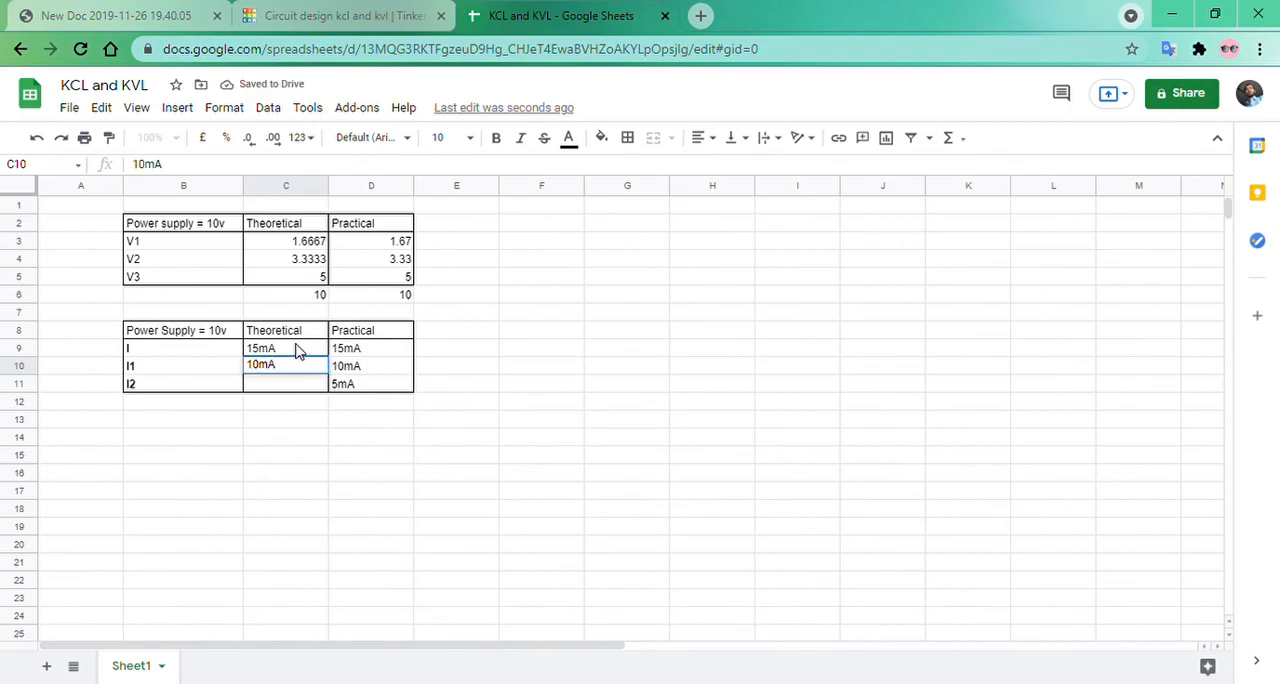
{"action": "type", "text": "mA"}
{"action": "key", "text": "Return"}
{"action": "type", "text": "5m"}
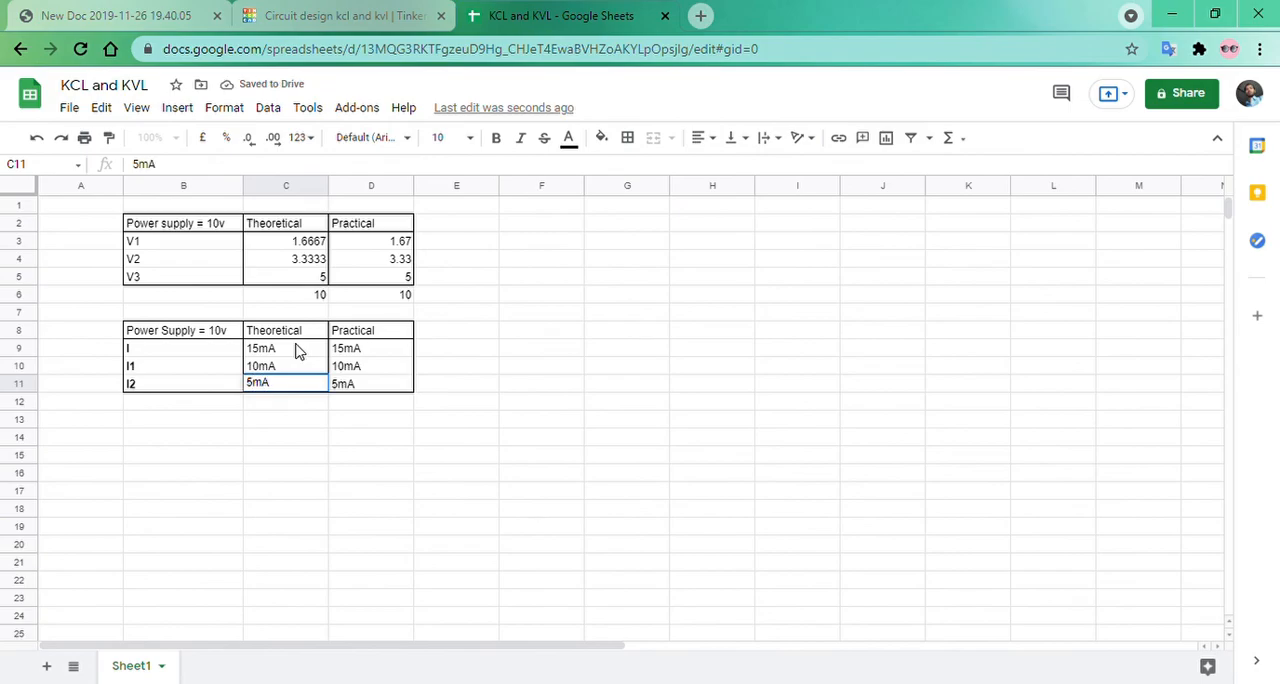
{"action": "left_click", "coordinate": [337, 421]}
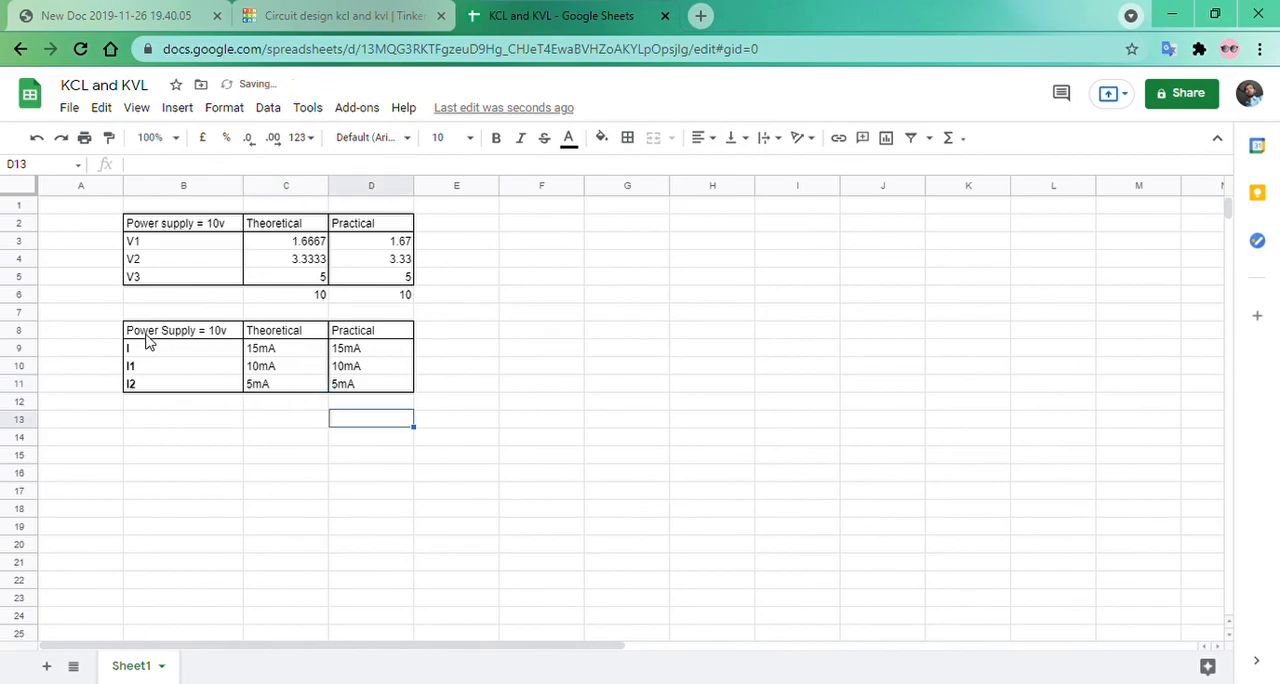
{"action": "left_click_drag", "start_coordinate": [121, 334], "coordinate": [349, 394]}
{"action": "left_click_drag", "start_coordinate": [230, 454], "coordinate": [235, 469]}
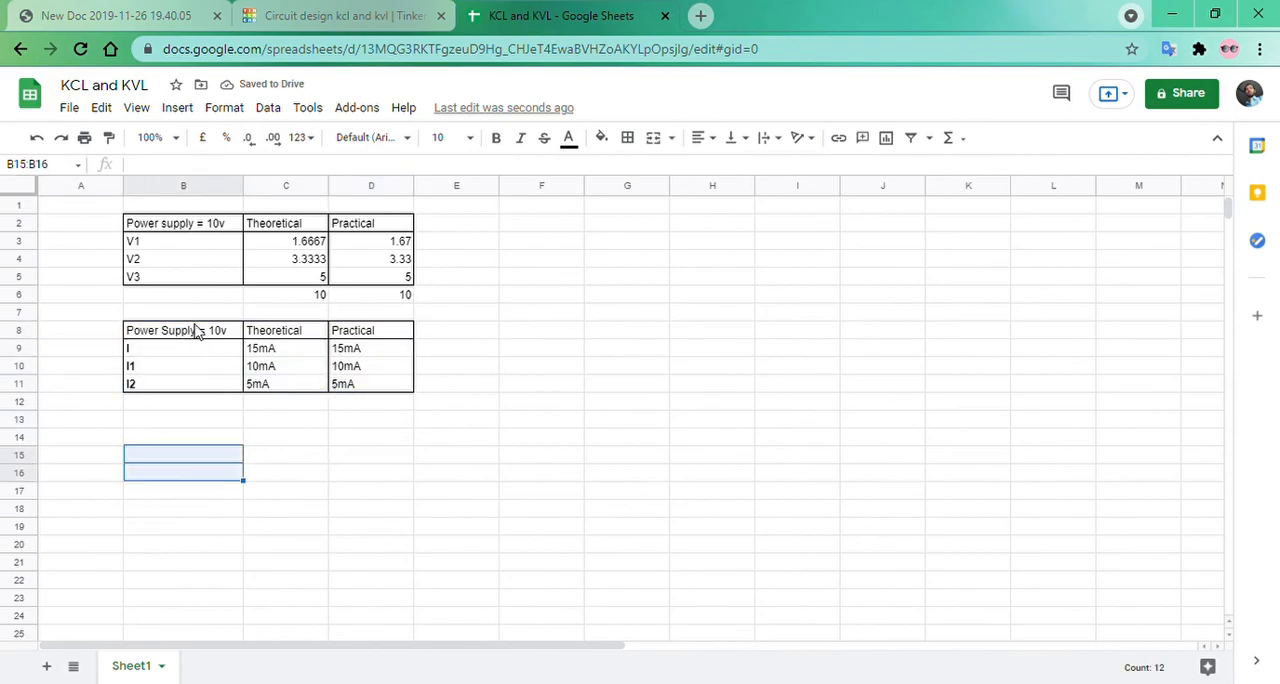
{"action": "left_click_drag", "start_coordinate": [172, 229], "coordinate": [389, 295]}
{"action": "left_click", "coordinate": [395, 422]}
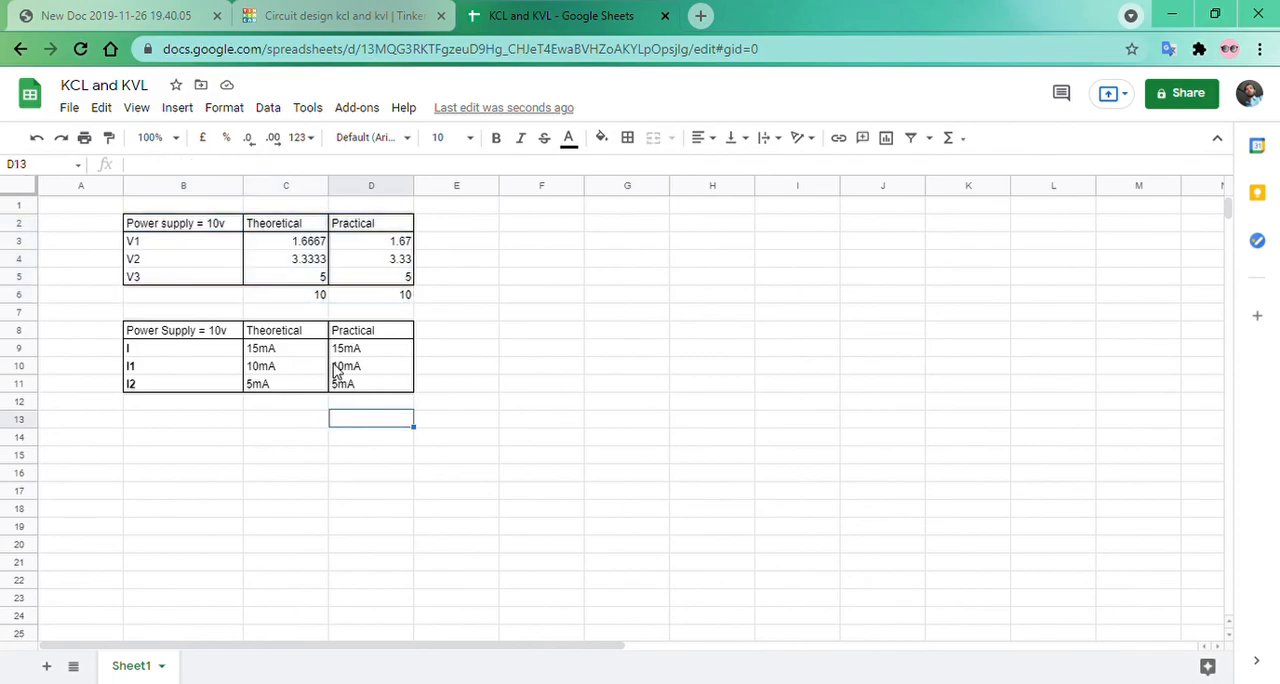
{"action": "left_click_drag", "start_coordinate": [118, 208], "coordinate": [443, 482]}
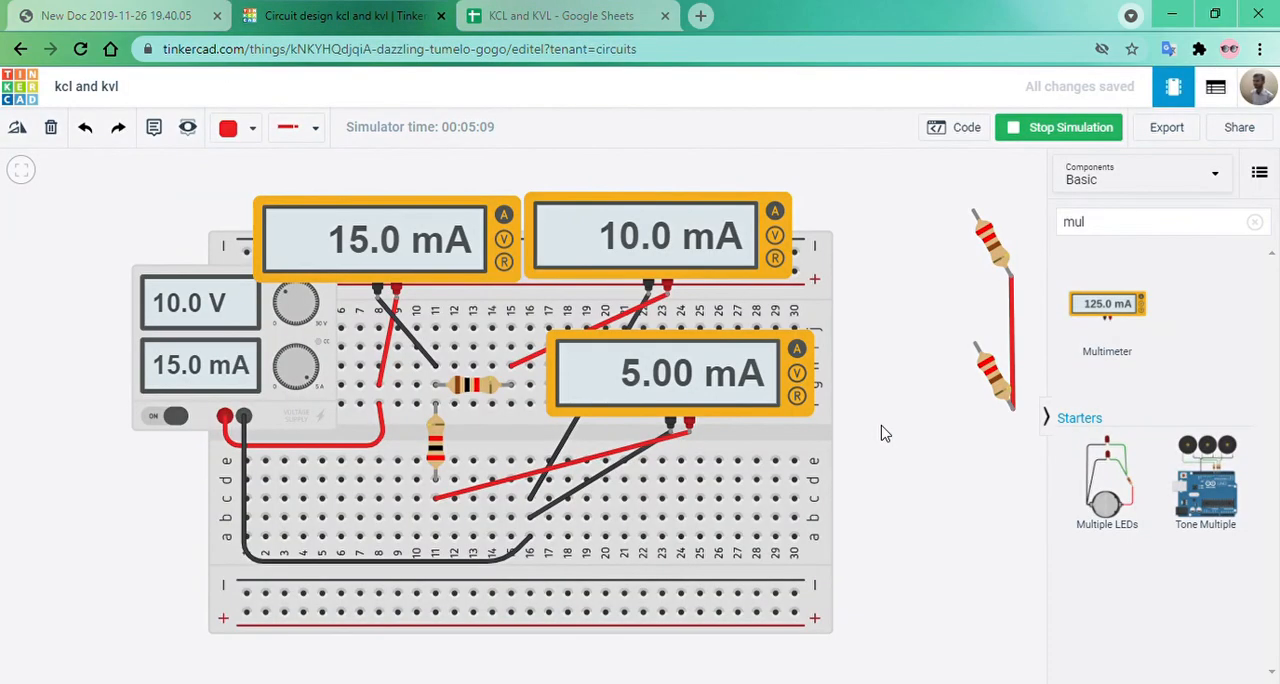